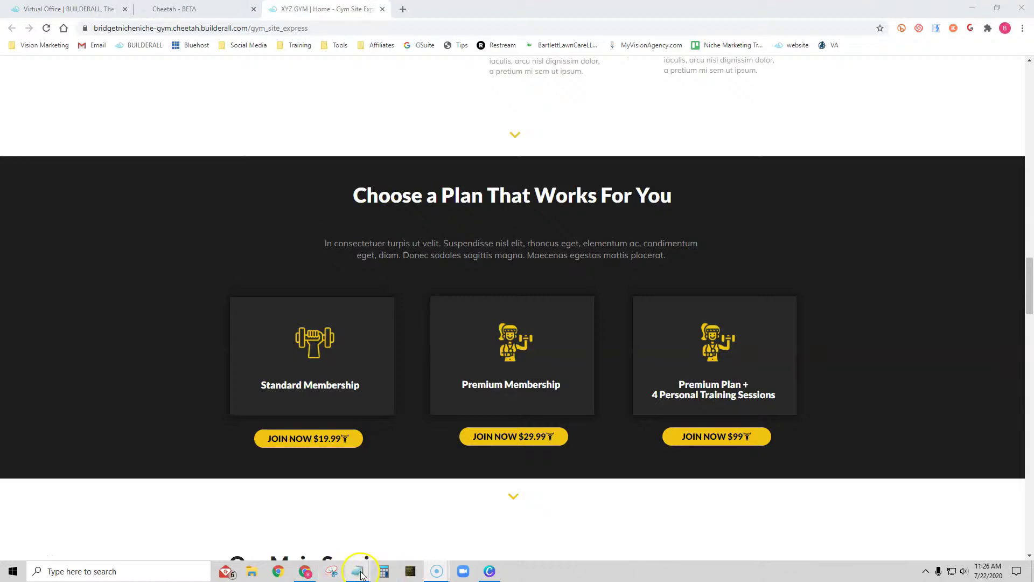
- Bring up the Notepad service list and compare it with the membership plans on the gym homepage, closing the page preview at the end
mouse_move(360, 576)
left_click(362, 528)
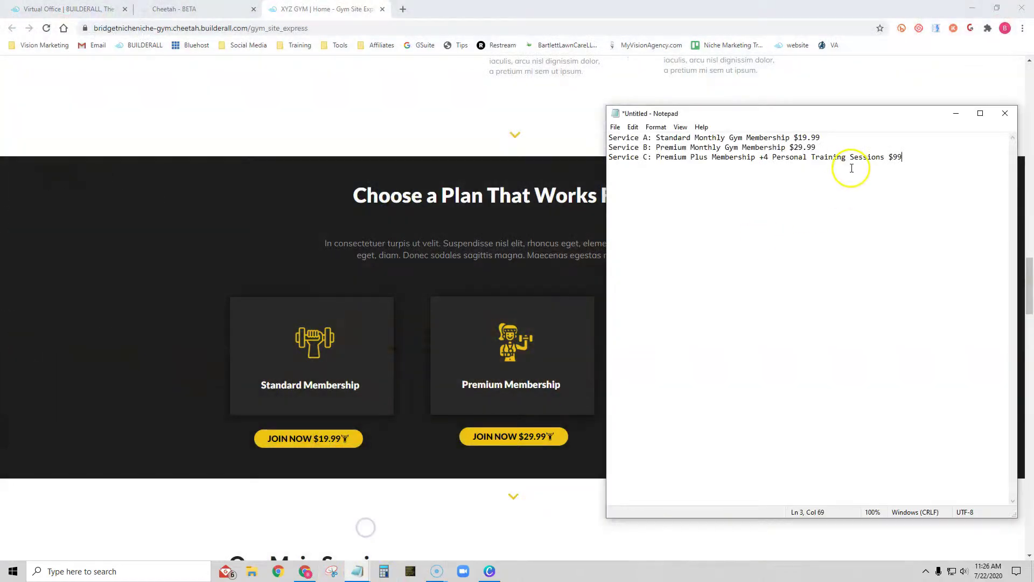
left_click_drag(851, 114, 853, 91)
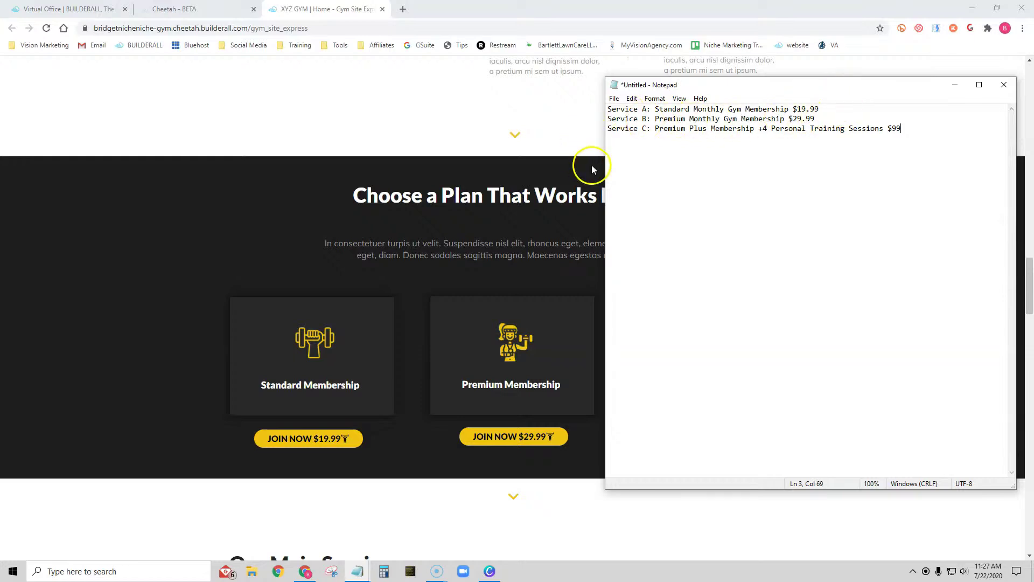
mouse_move(790, 97)
left_mouse_down()
mouse_move(618, 549)
mouse_move(526, 513)
mouse_move(695, 476)
mouse_move(811, 183)
mouse_move(774, 88)
left_mouse_up()
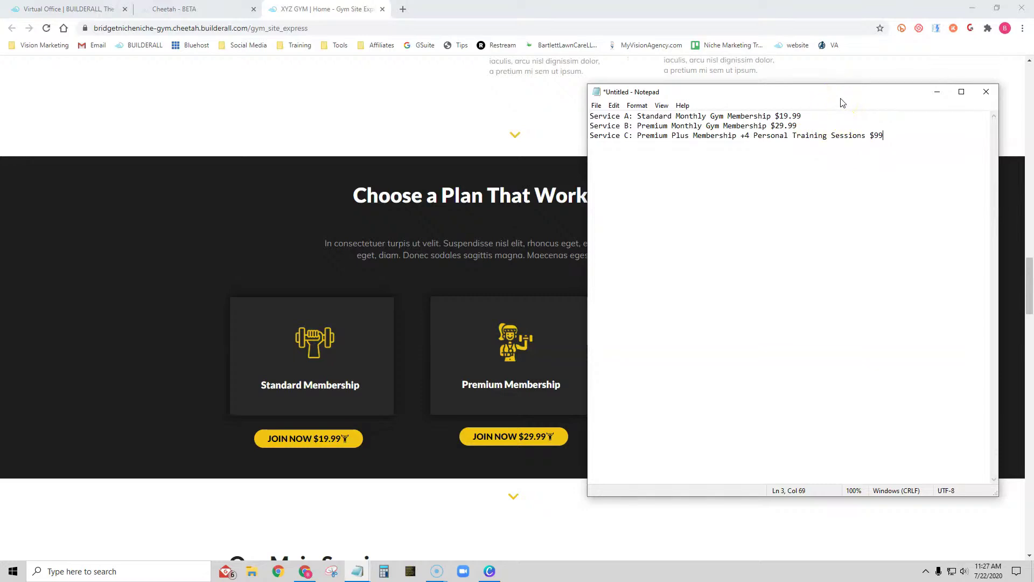
left_click_drag(841, 99, 841, 389)
scroll(883, 221, "down", 2)
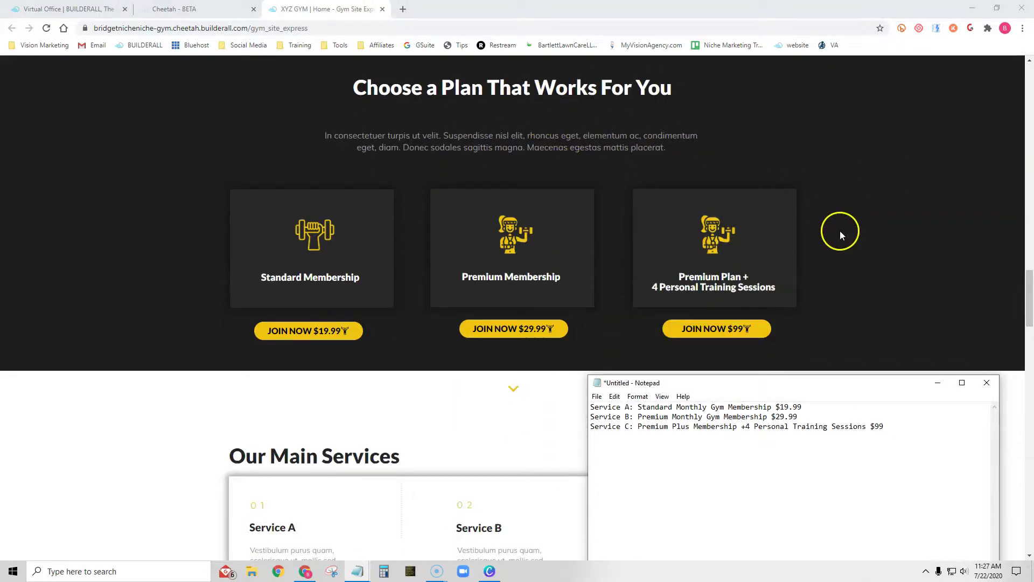
scroll(840, 223, "up", 1)
scroll(835, 221, "down", 1)
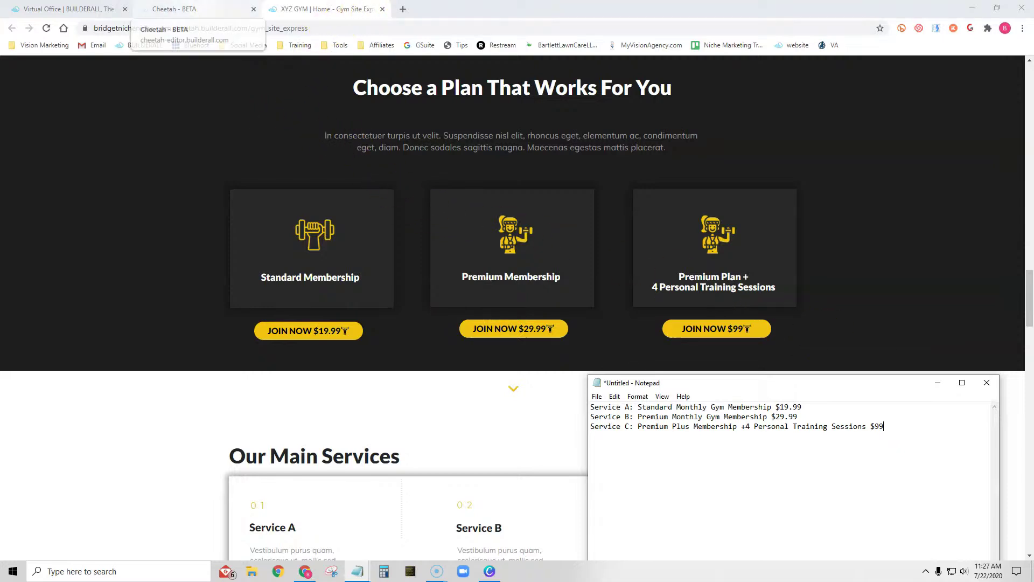
left_click(383, 10)
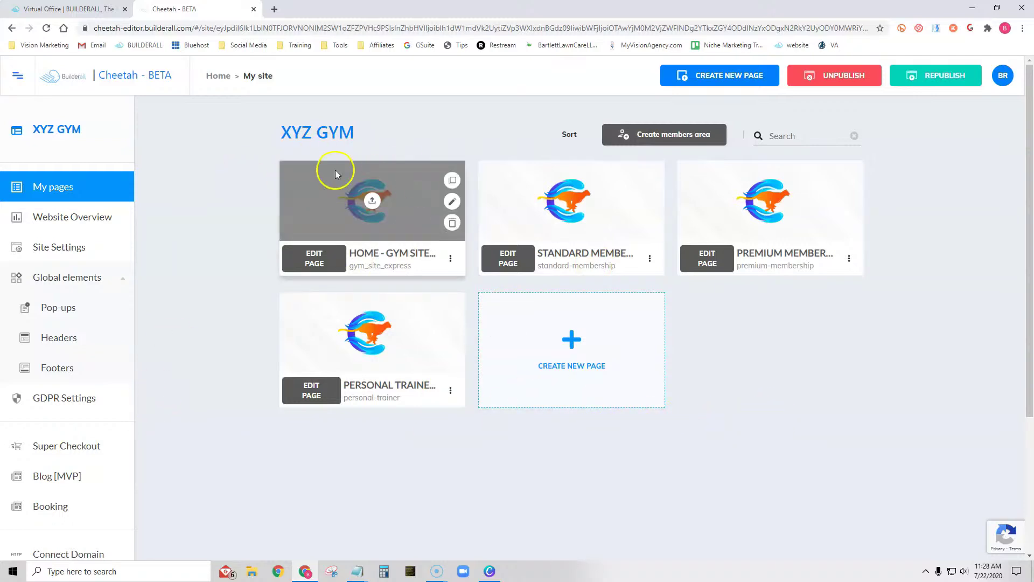
- Preview the published Standard Membership page, examine its consultation booking calendar, and close the preview
left_click(650, 259)
left_click(636, 302)
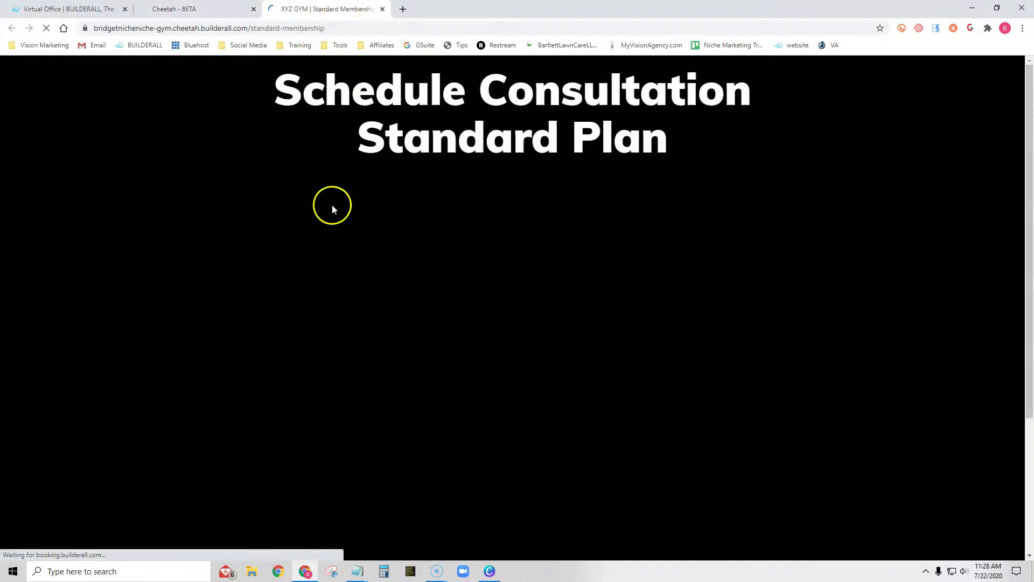
scroll(831, 270, "down", 2)
scroll(840, 284, "down", 1)
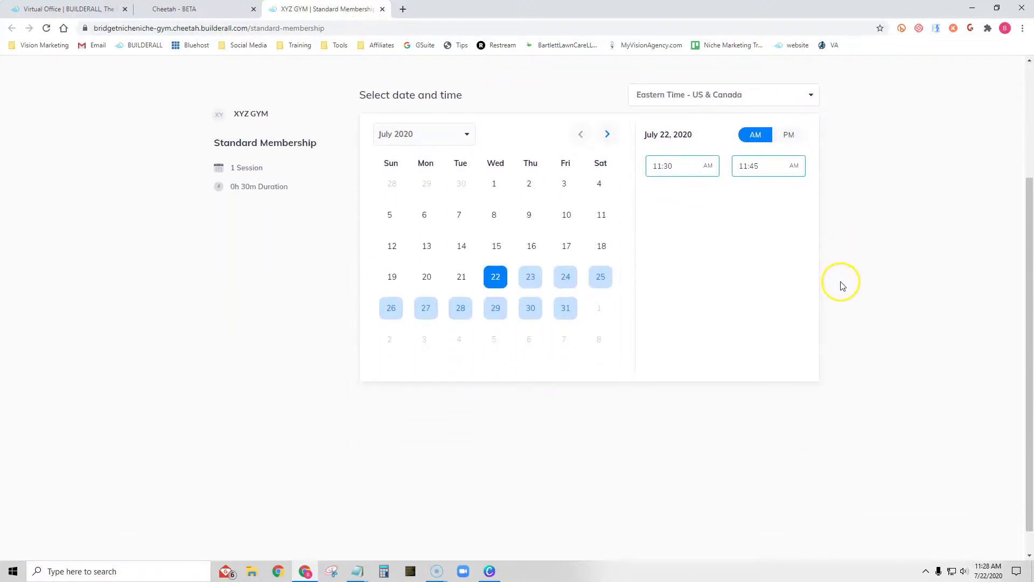
scroll(702, 221, "up", 3)
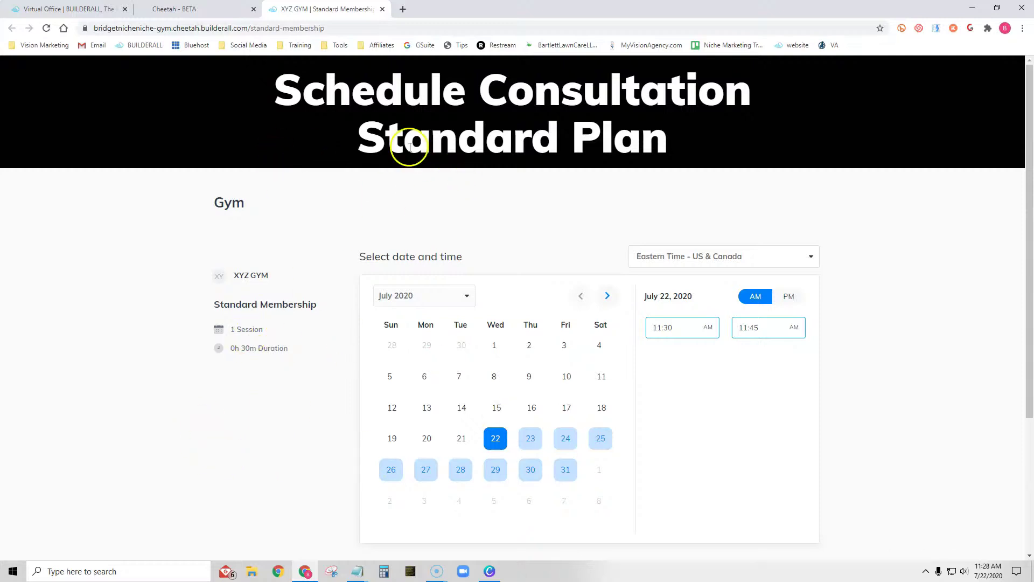
left_click(381, 9)
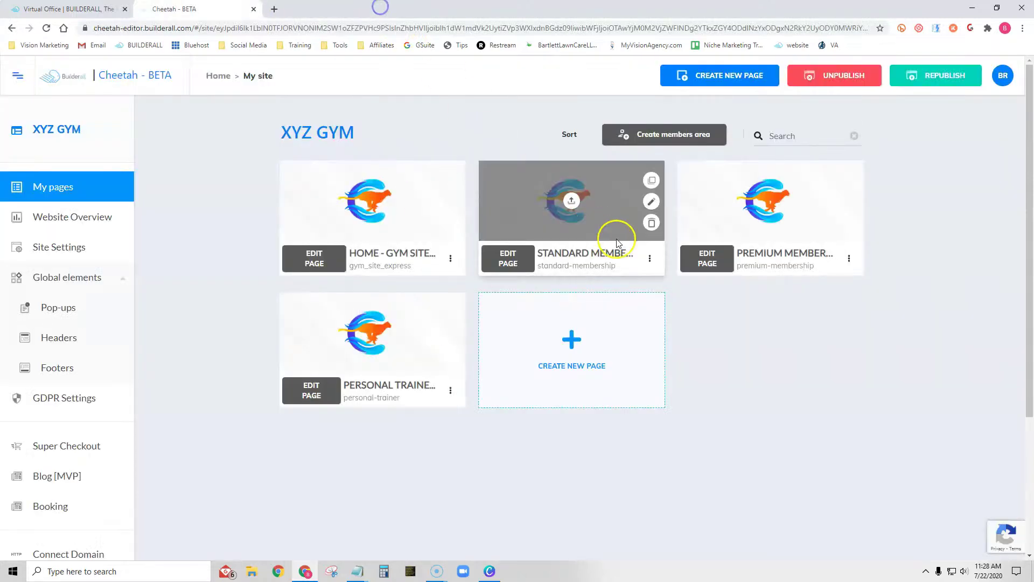
- Preview the published Premium Membership page, examine its booking calendar, and close the preview
left_click(849, 258)
left_click(816, 307)
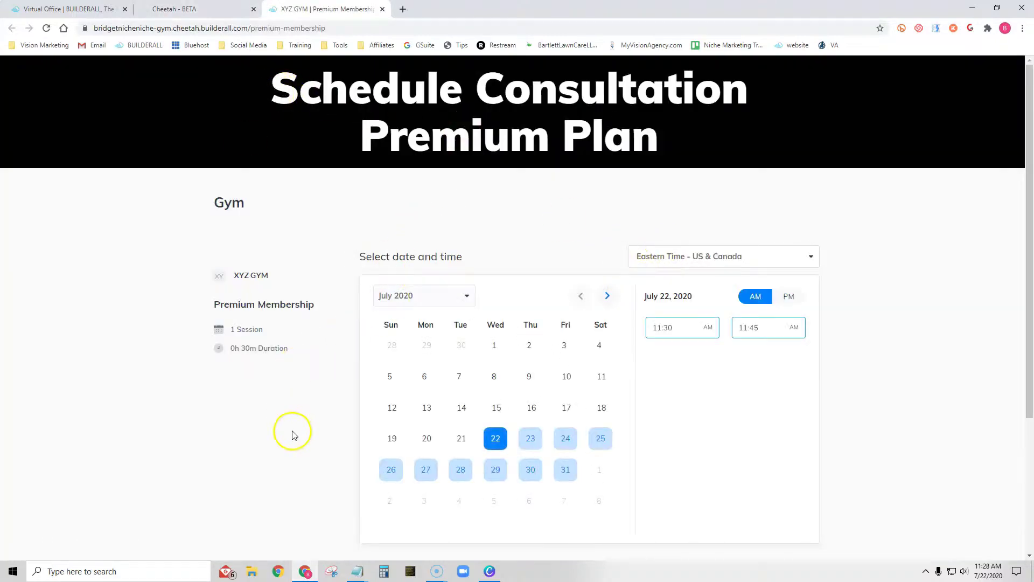
scroll(293, 431, "down", 1)
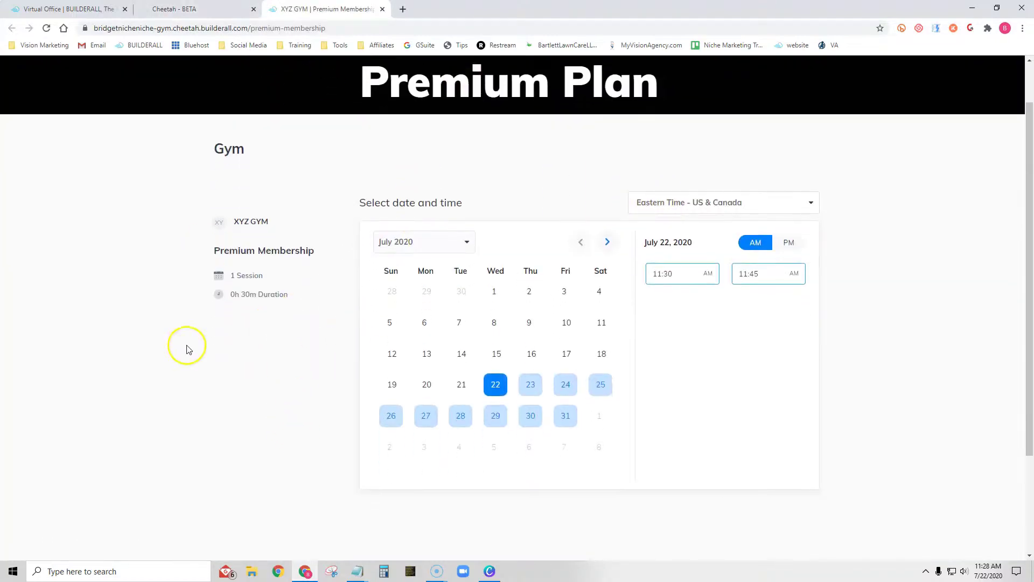
left_click(382, 9)
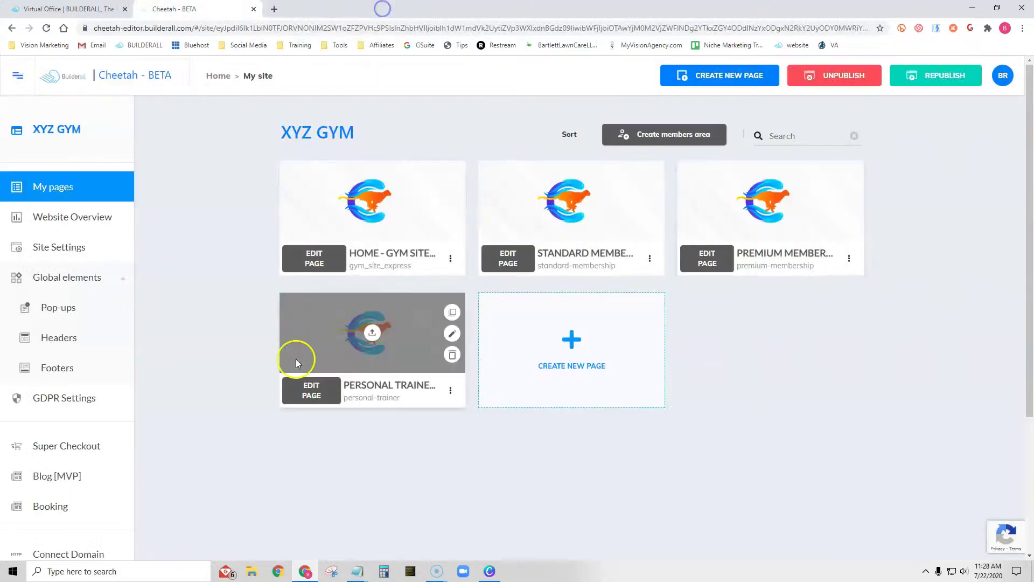
- Preview the published Personal Trainer page, examine its session booking calendar, and close the preview
left_click(450, 390)
left_click(422, 441)
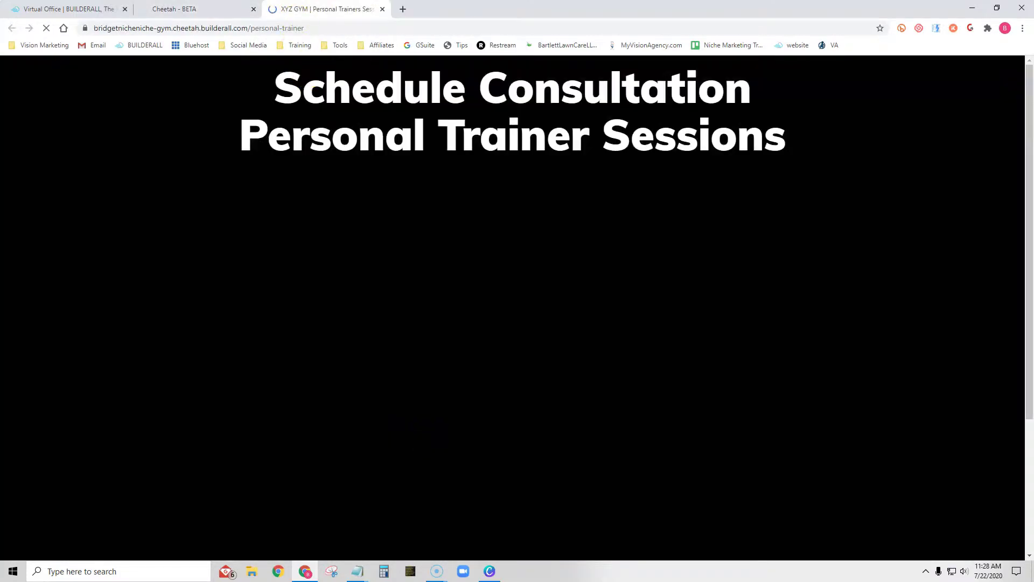
scroll(185, 376, "down", 2)
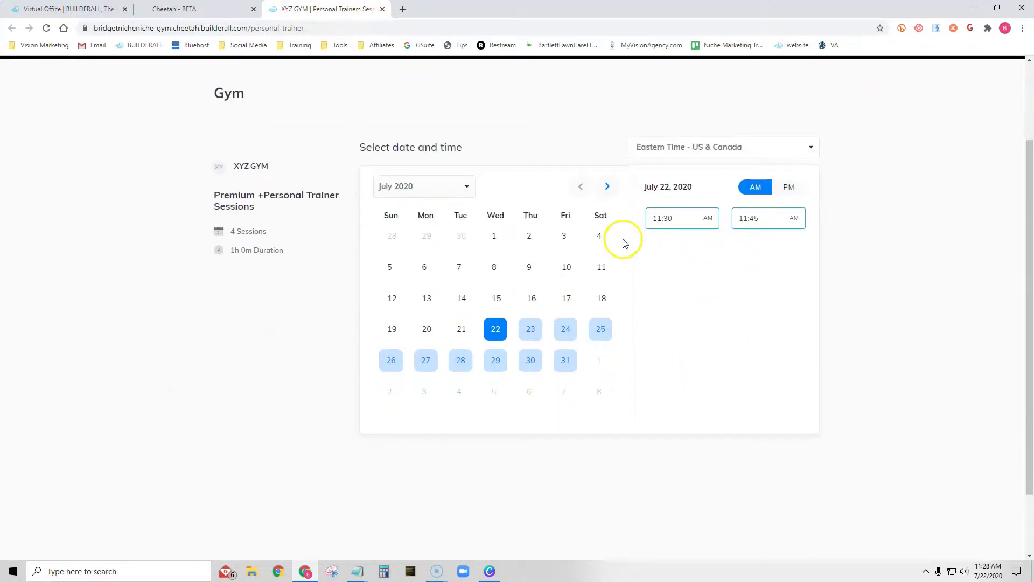
left_click(382, 9)
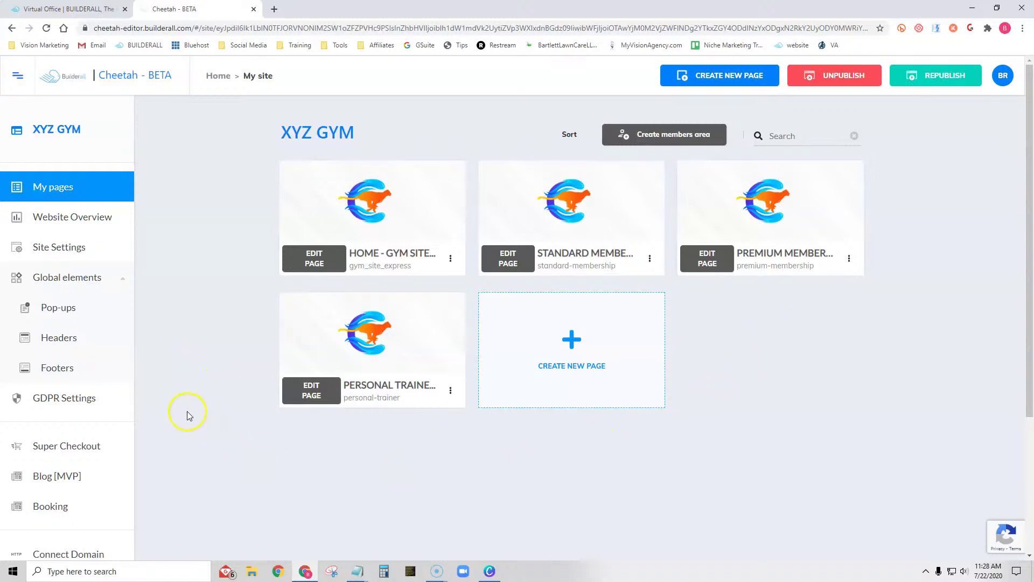
- Open Super Checkout for the gym site, review the business information form including global affiliations, and save it
left_click(82, 448)
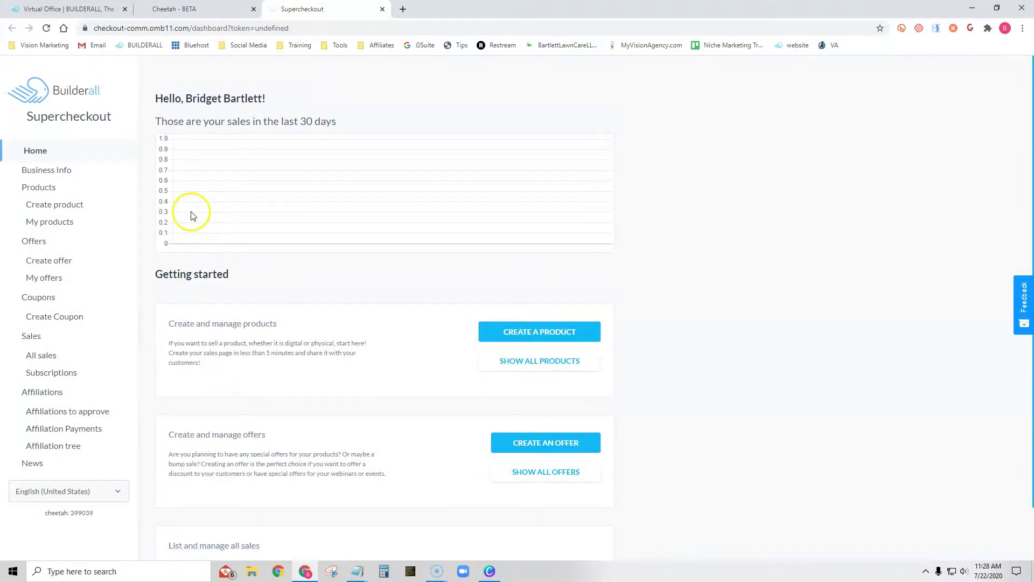
left_click(63, 169)
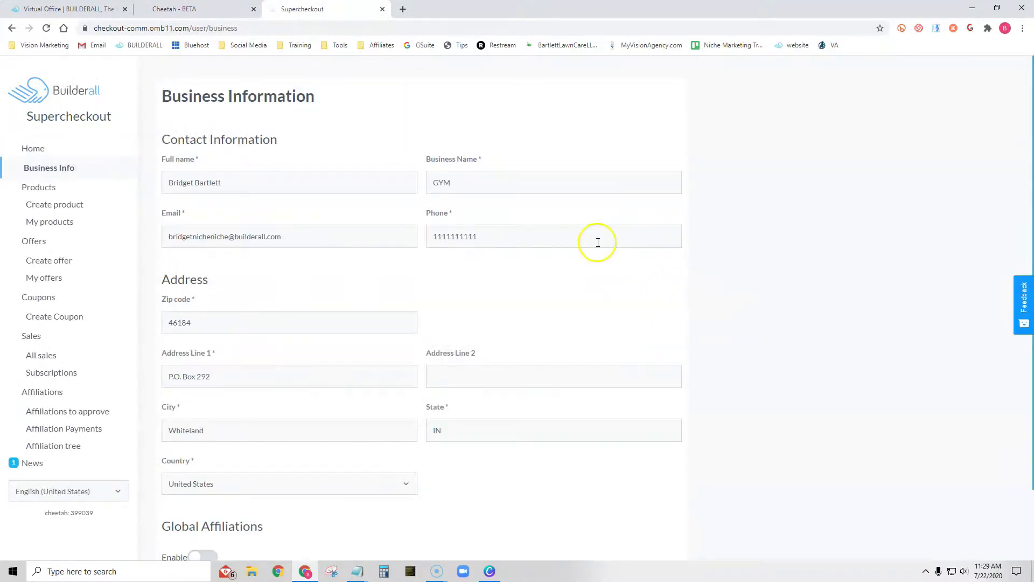
scroll(738, 391, "down", 2)
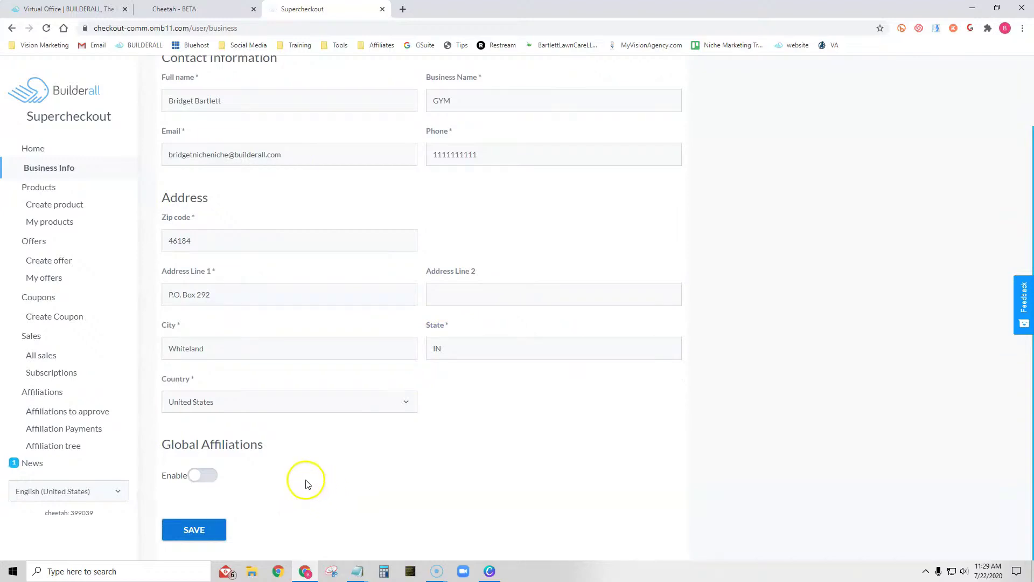
left_click(230, 473)
left_click(235, 467)
left_click(249, 480)
left_click(207, 529)
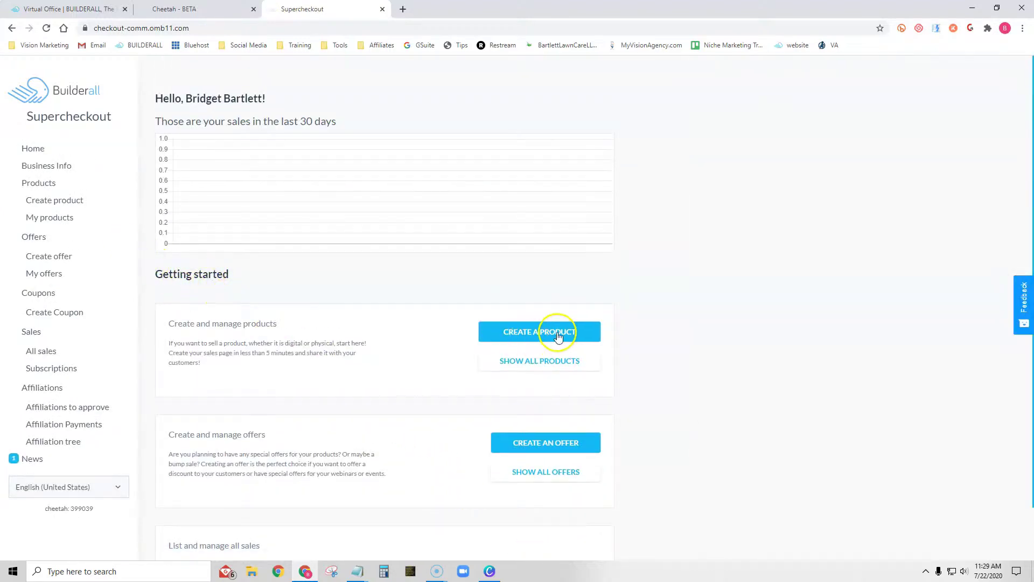
- Create a new product named "Standard Monthly Gym Membership", copying the name from the Notepad list, with the always-ask-address option left off
left_click(558, 335)
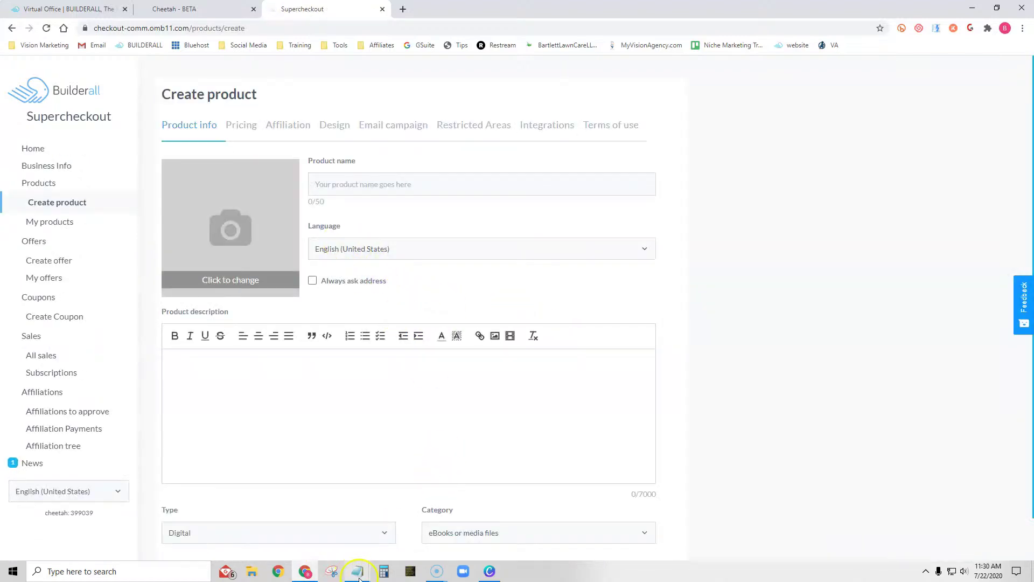
mouse_move(359, 575)
left_click(358, 527)
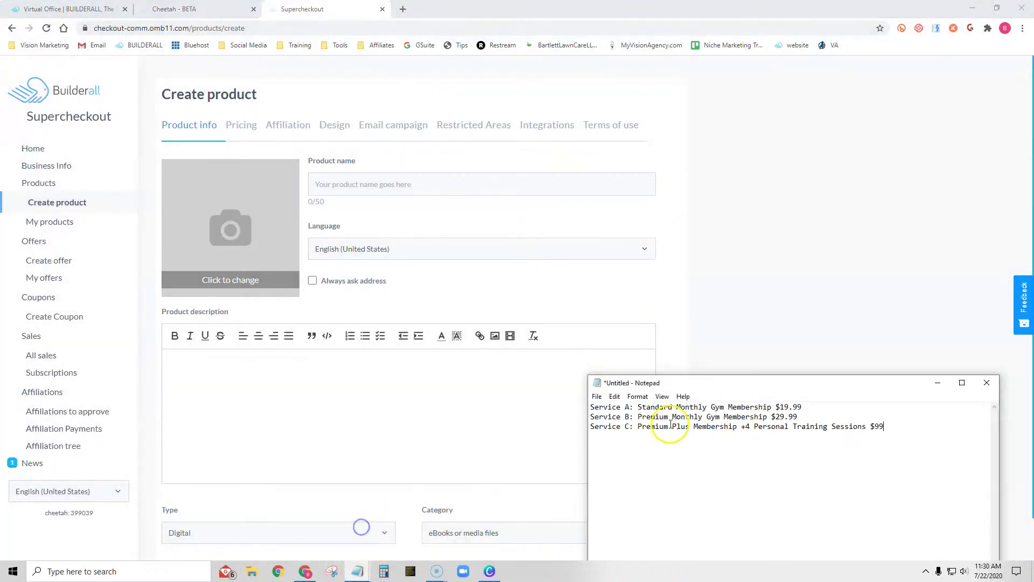
left_click_drag(820, 388, 812, 99)
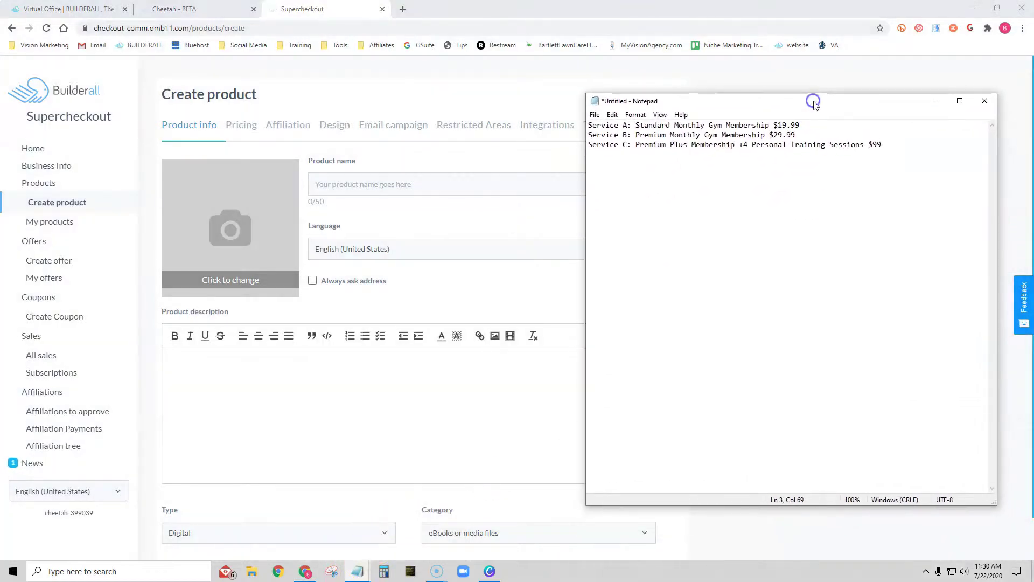
left_click_drag(635, 125, 773, 126)
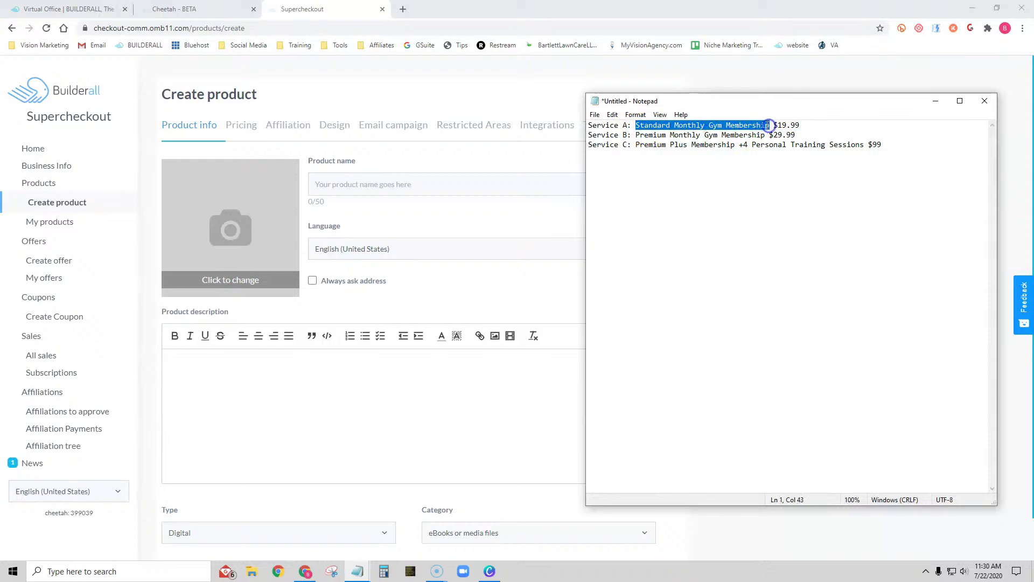
right_click(758, 123)
left_click(778, 156)
left_click(326, 184)
left_click(326, 184)
key("ctrl+v")
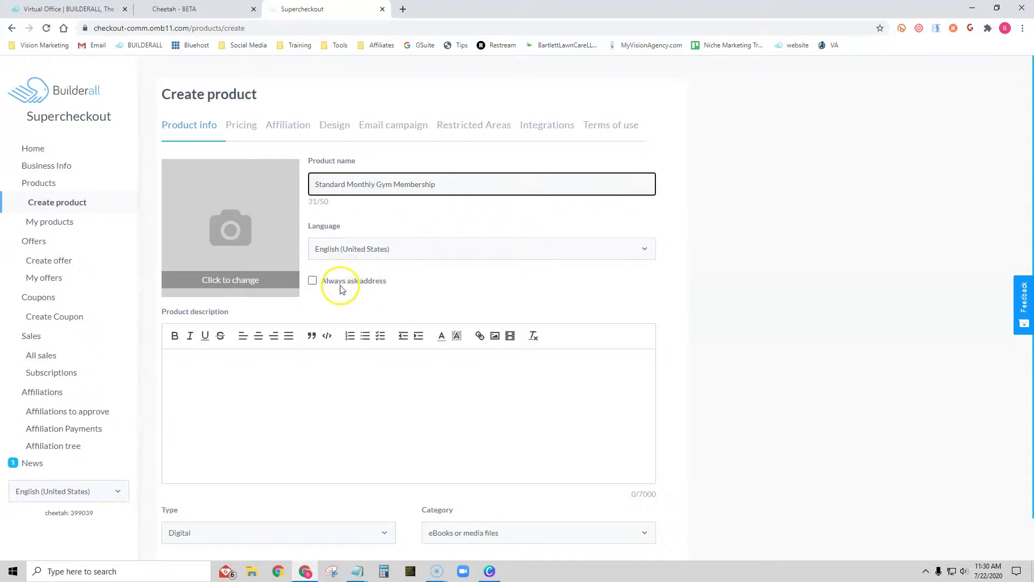
left_click(313, 281)
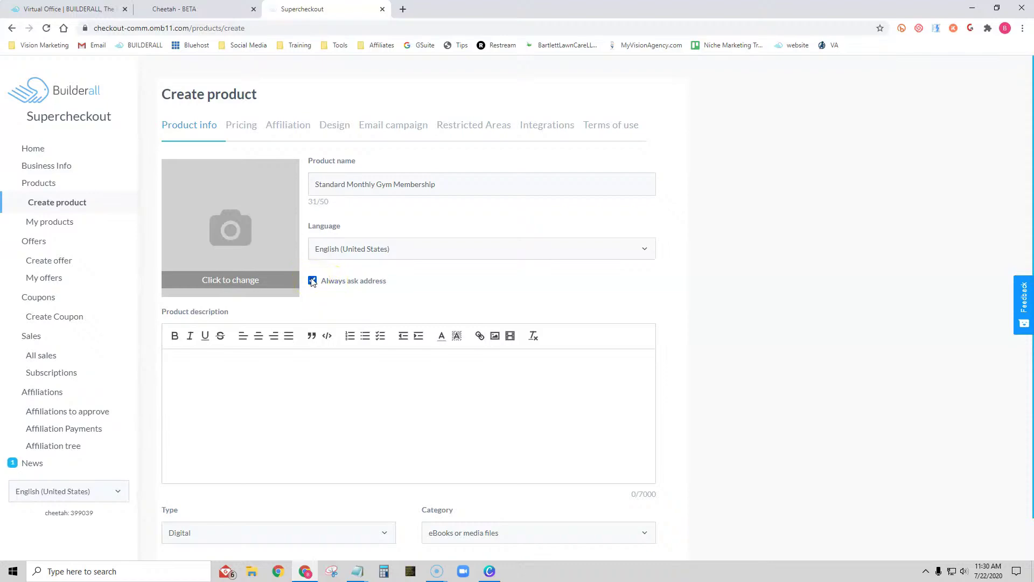
left_click(313, 281)
- Upload the "GYM Image" dumbbell picture as the product image, with the crop frame enlarged around the whole icon
left_click(230, 234)
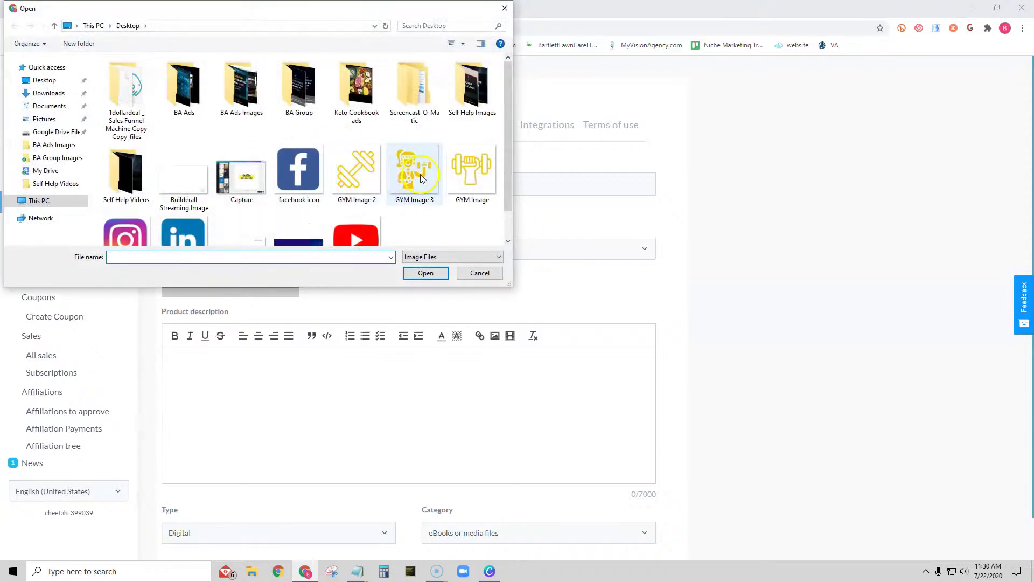
left_click(472, 170)
left_click(426, 273)
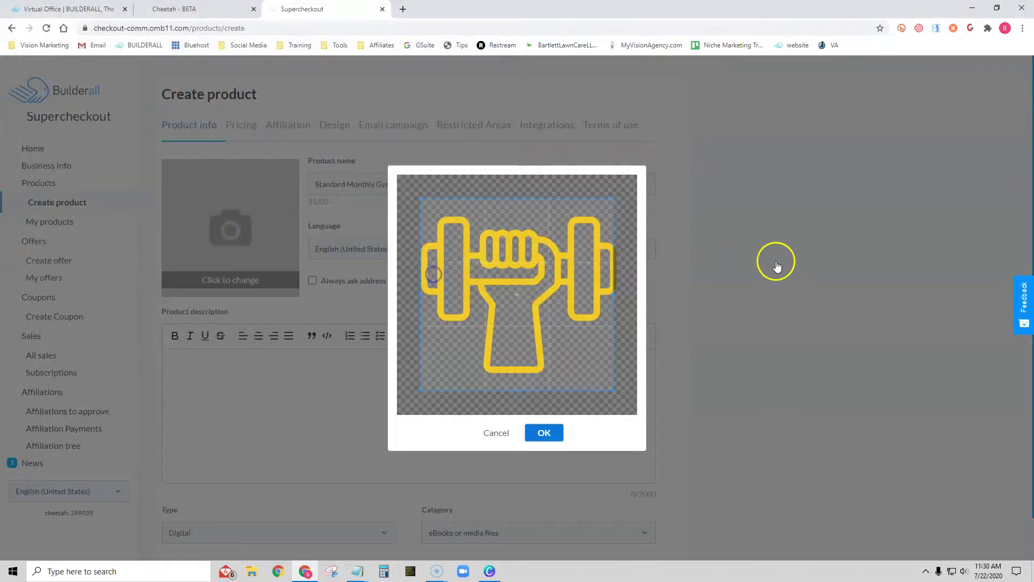
left_click_drag(522, 284, 505, 272)
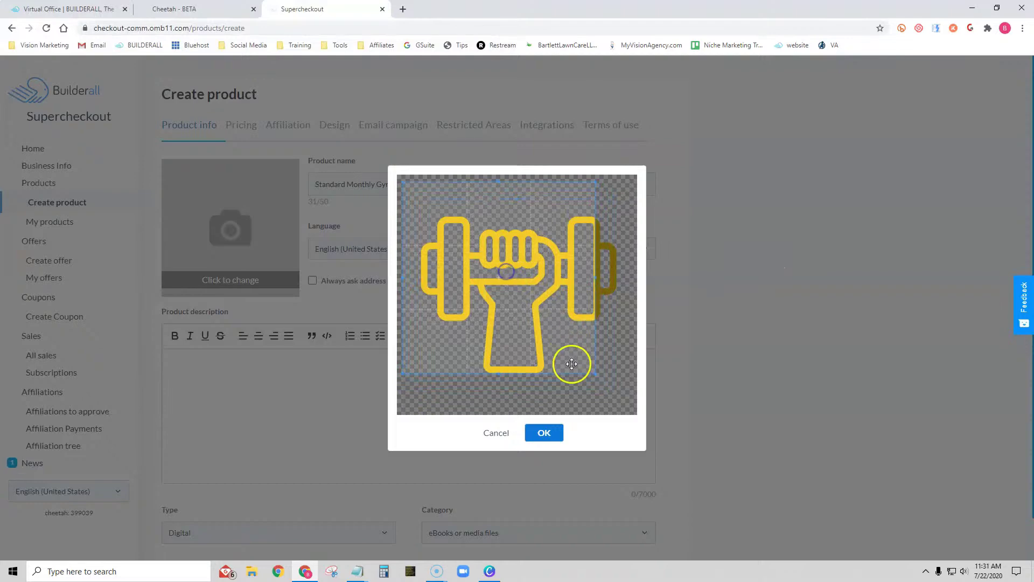
left_click_drag(597, 374, 633, 403)
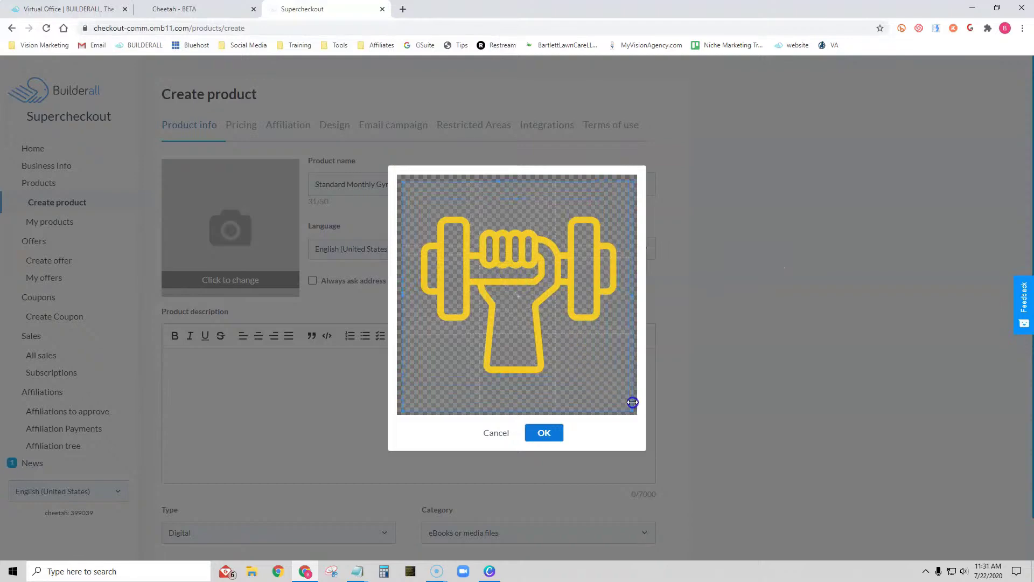
left_click(544, 431)
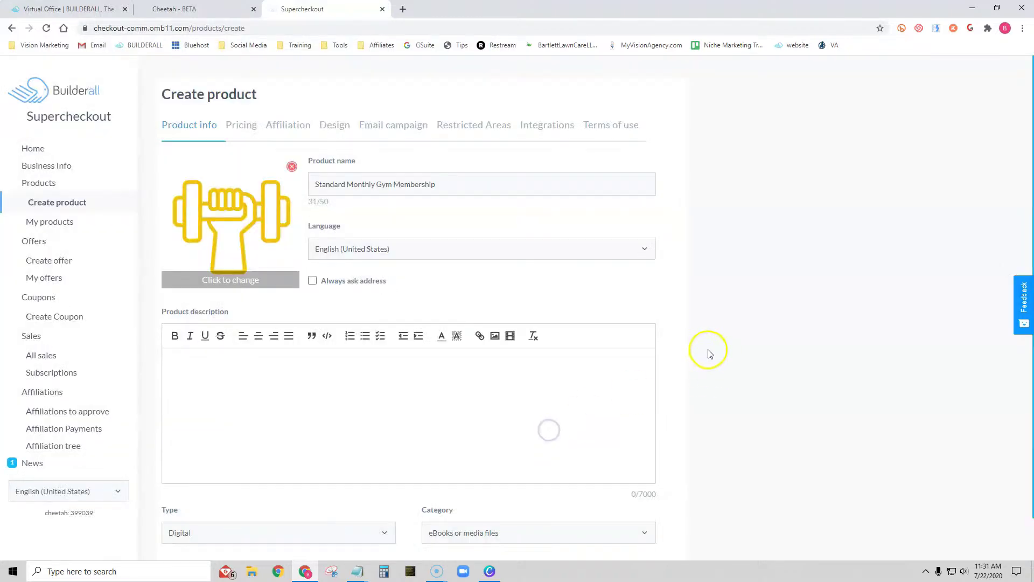
- Enter the product description "This is a standard gym membership" and choose Digital as the product type
left_click(256, 368)
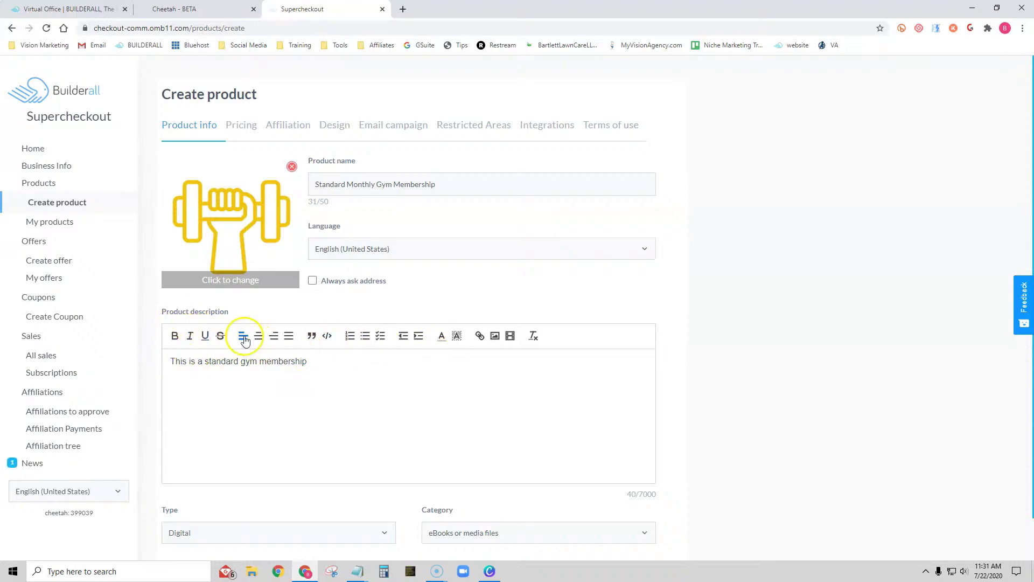
scroll(790, 364, "down", 1)
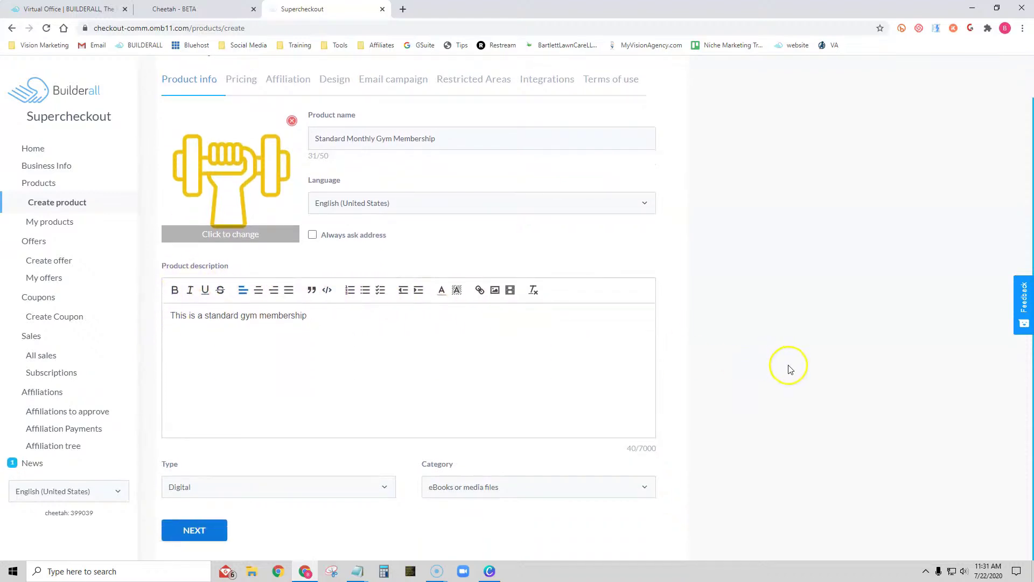
left_click(251, 487)
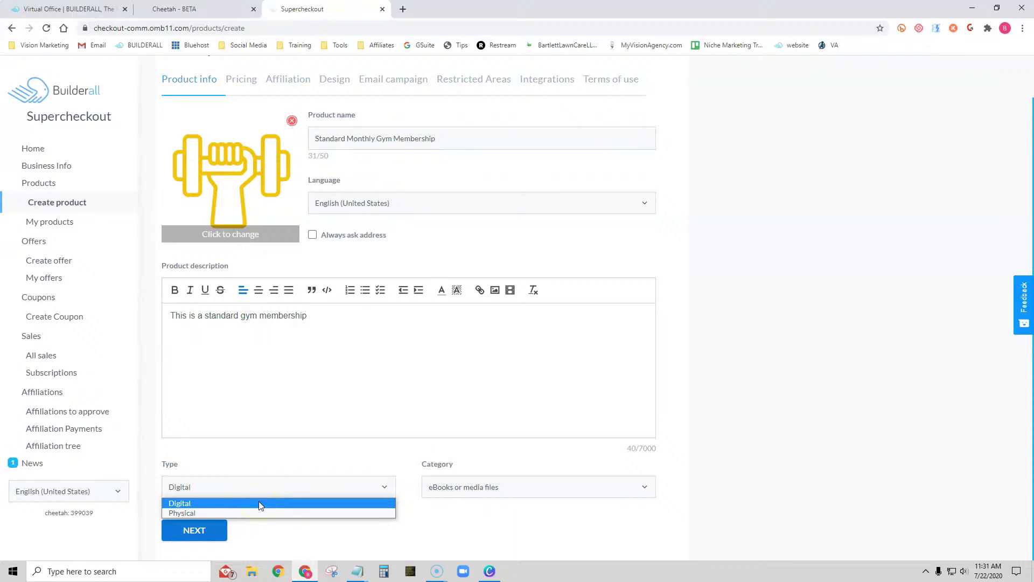
left_click(258, 502)
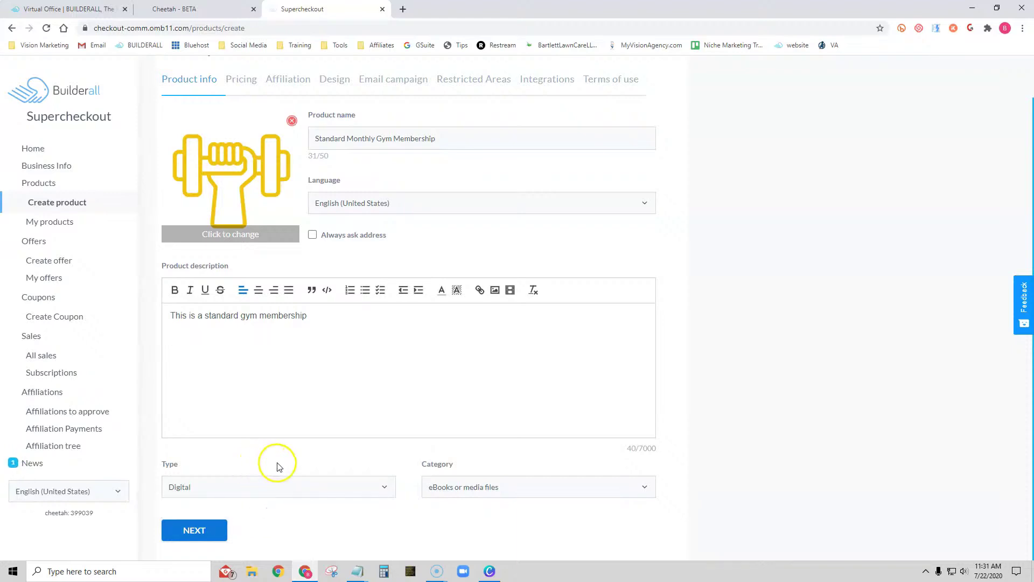
- Set the product category to "Courses or subscriptions" and continue to the pricing settings
left_click(504, 491)
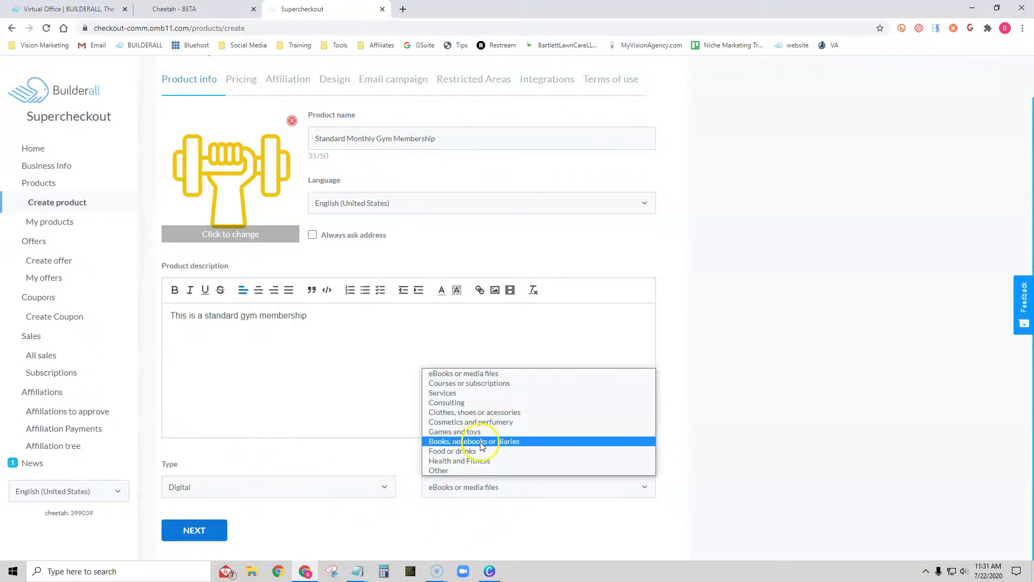
left_click(473, 384)
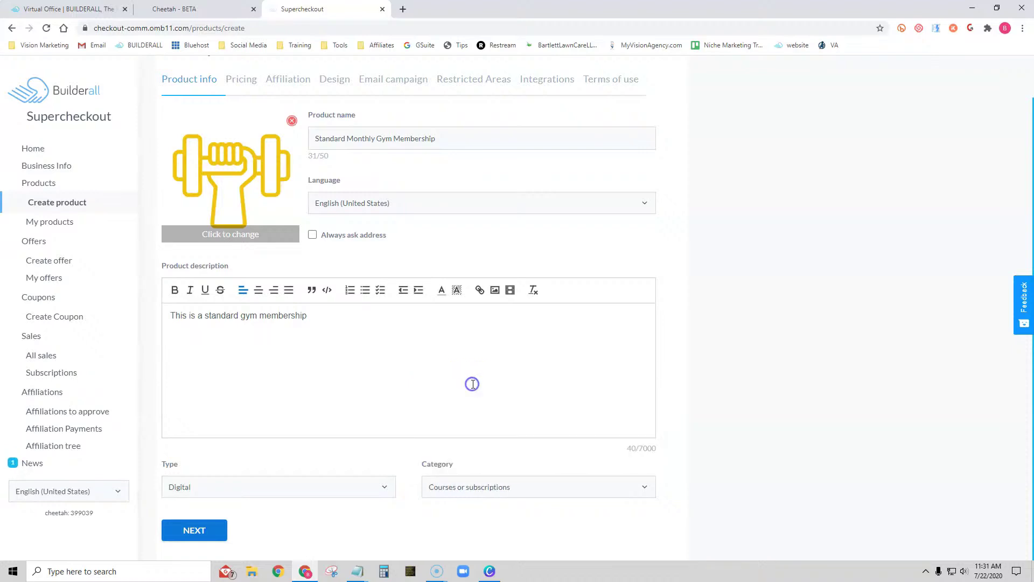
left_click(217, 532)
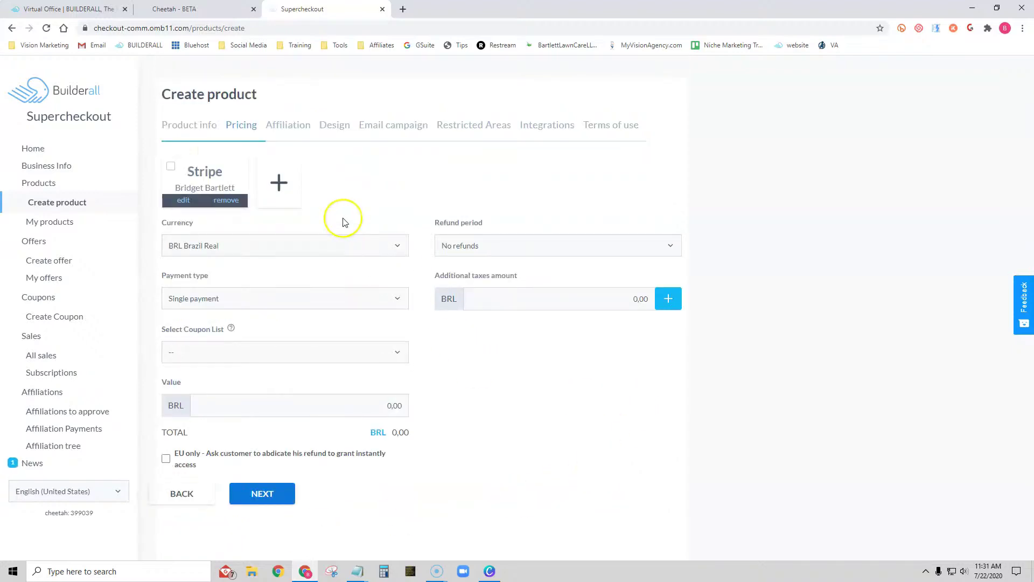
- Examine the PayPal and Stripe payment settings, including Stripe's option to ask to save the card, without adding a new payment account
left_click(279, 183)
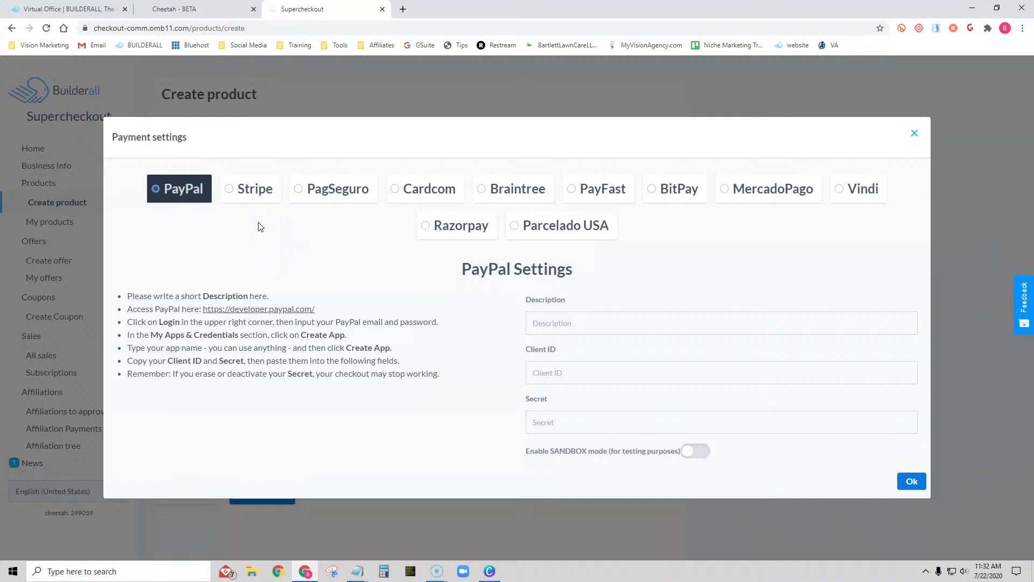
left_click(915, 133)
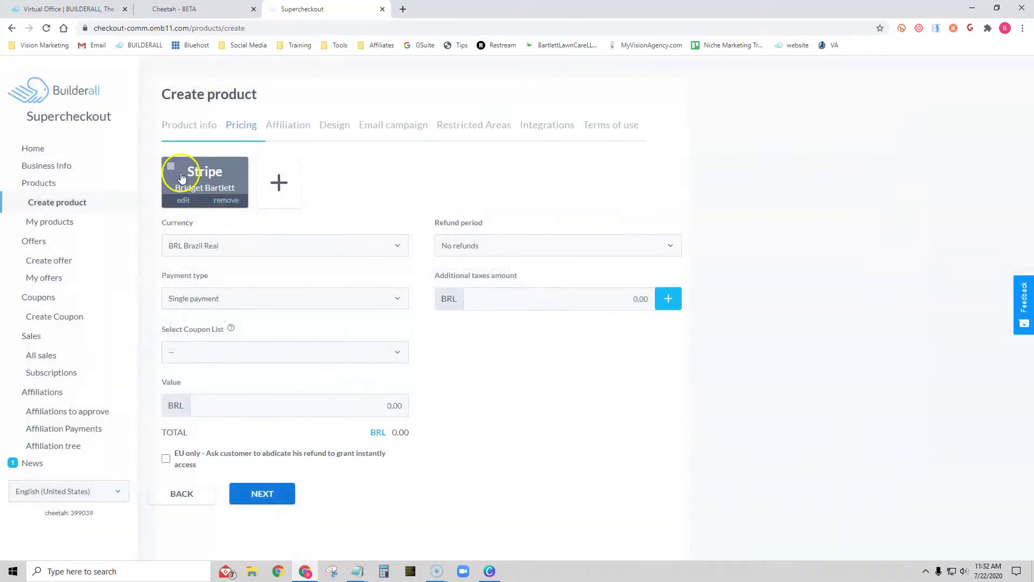
left_click(283, 182)
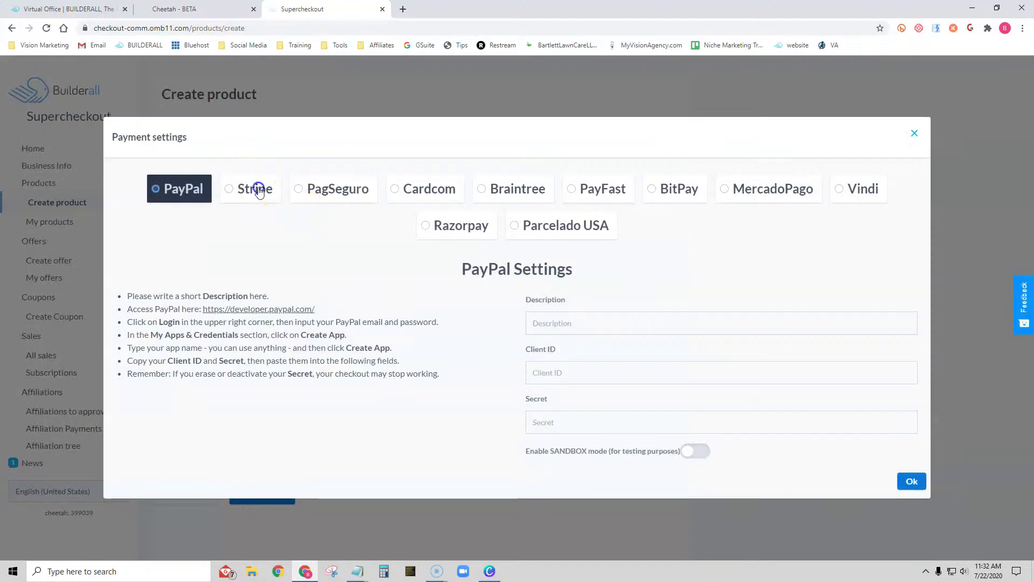
left_click(256, 194)
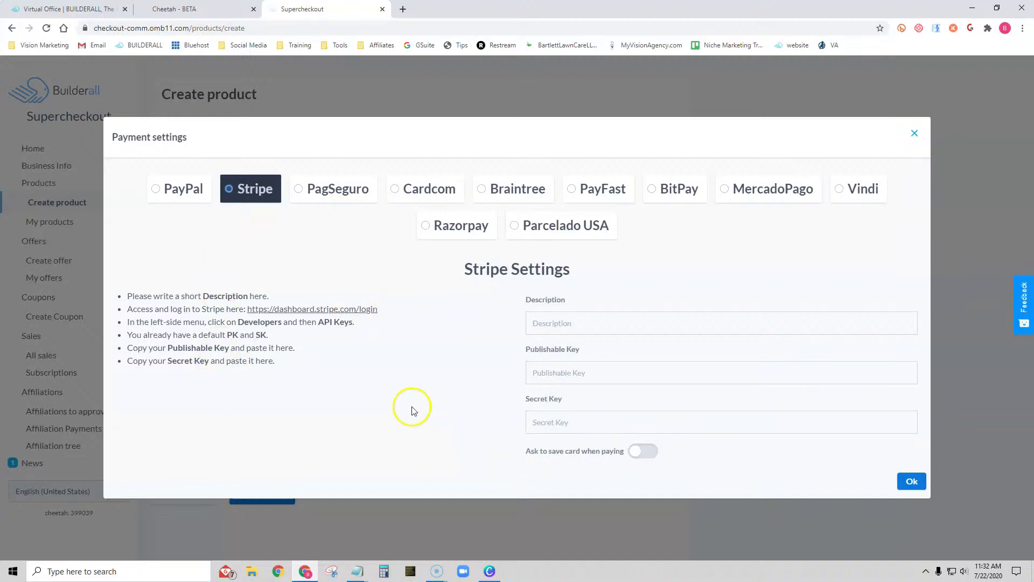
left_click(644, 455)
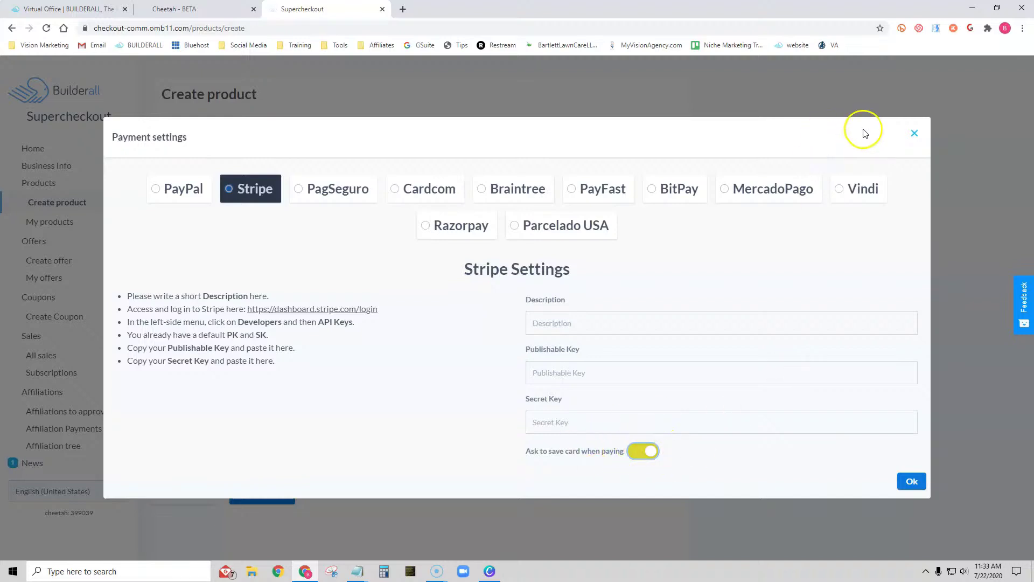
left_click(914, 133)
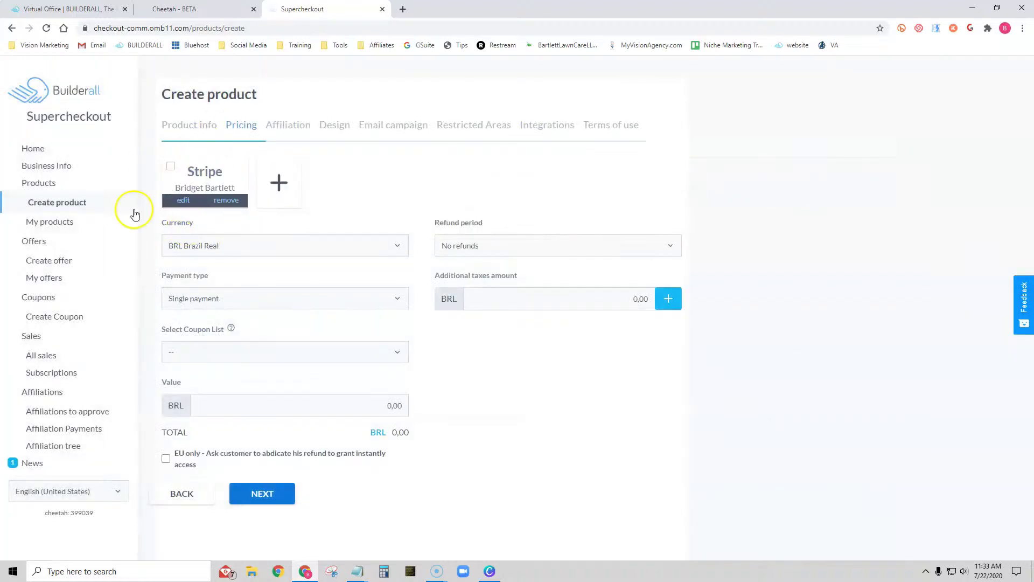
- Set the product's pricing to USD United States Dollar with a 14 days refund period and the Recurring payment type
left_click(264, 257)
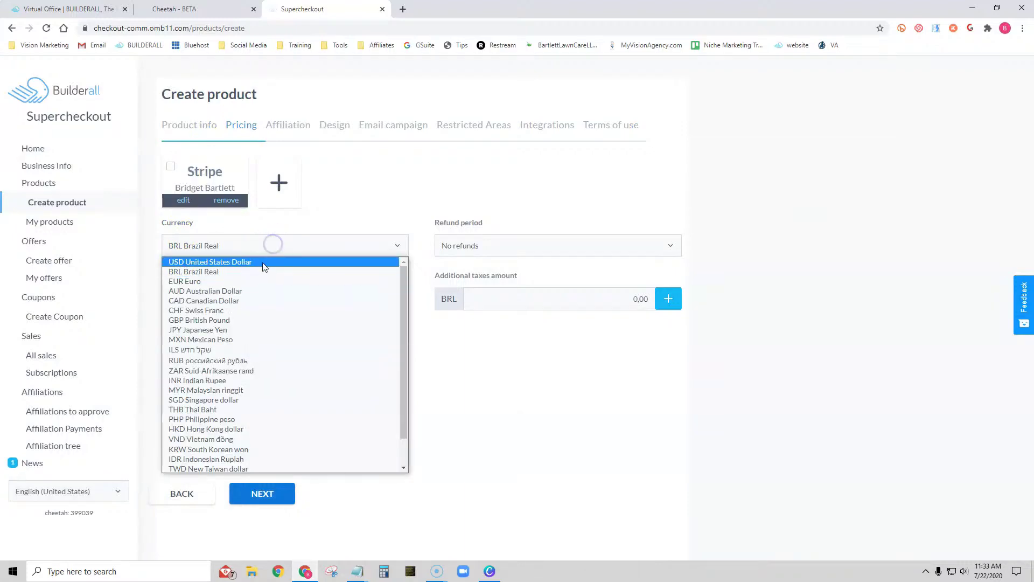
left_click(260, 262)
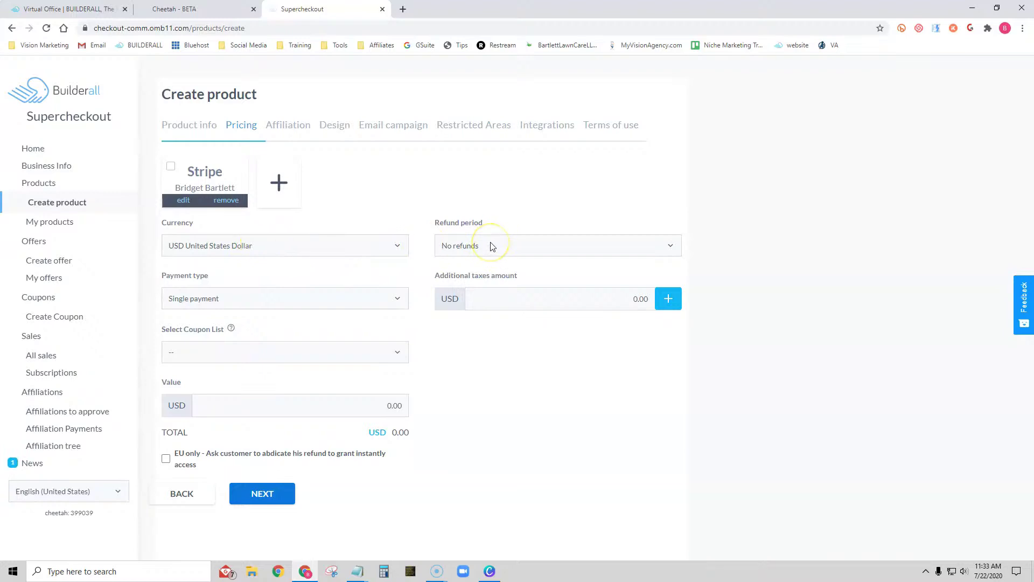
left_click(491, 246)
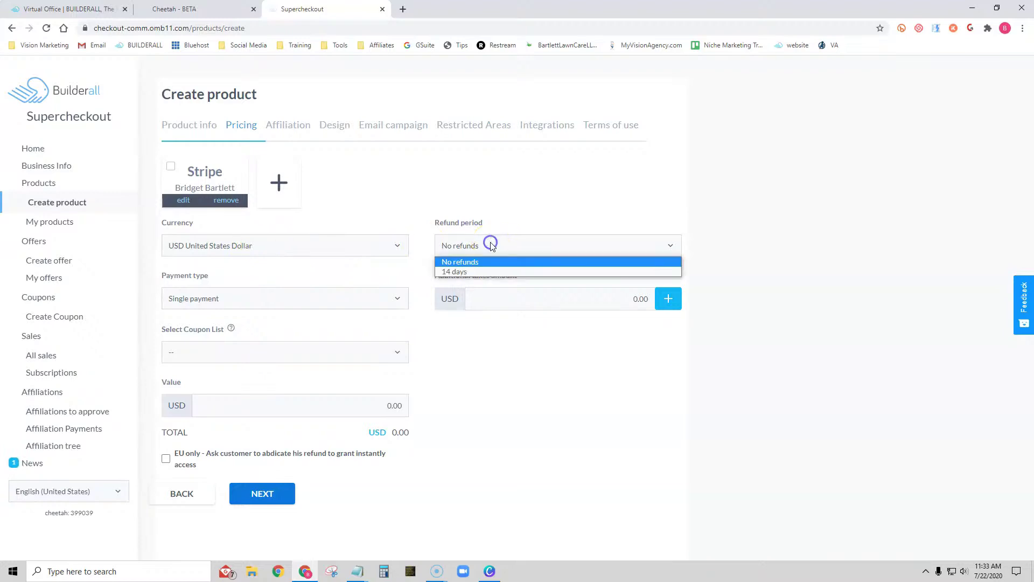
left_click(473, 272)
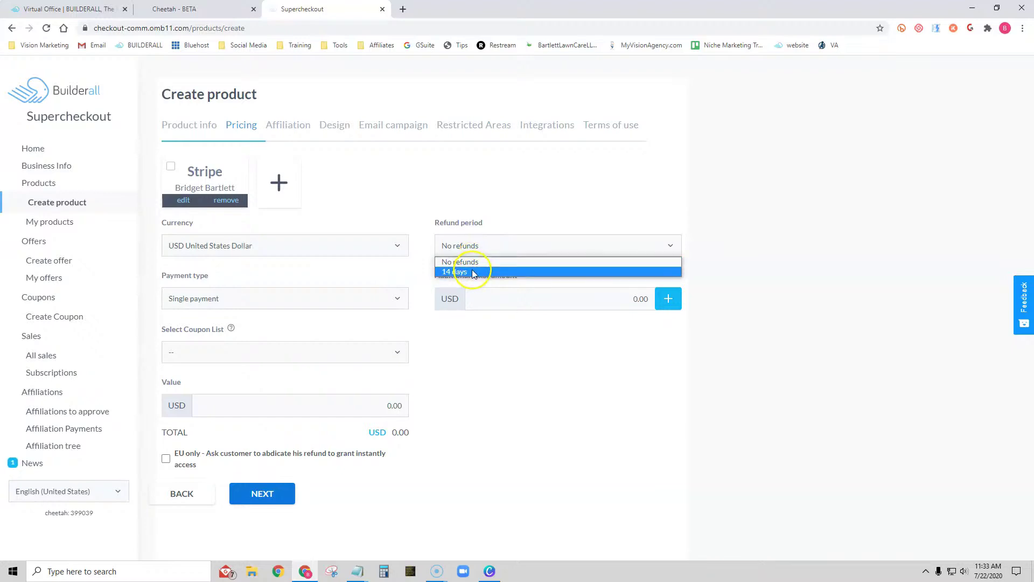
left_click(471, 271)
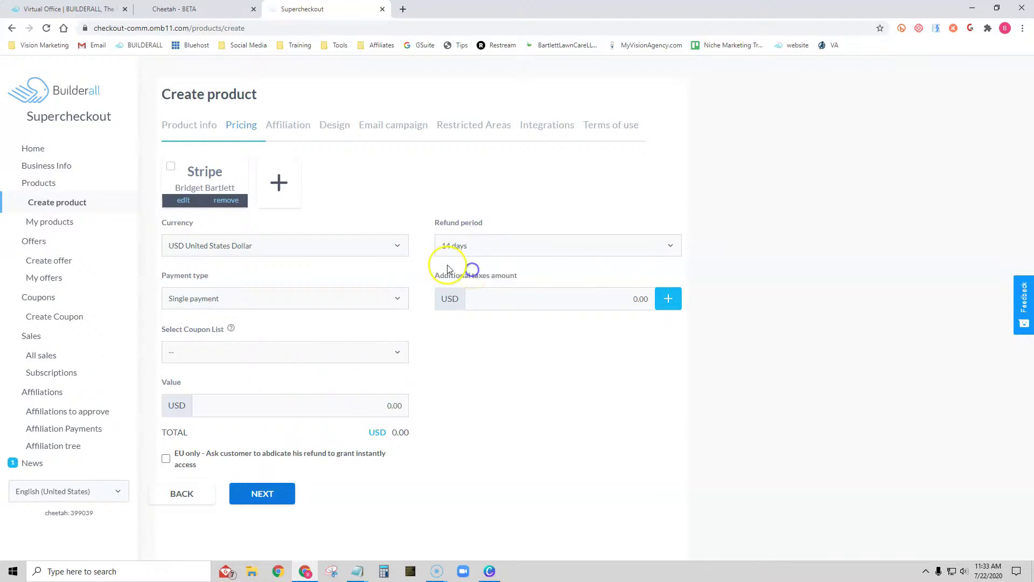
left_click(331, 300)
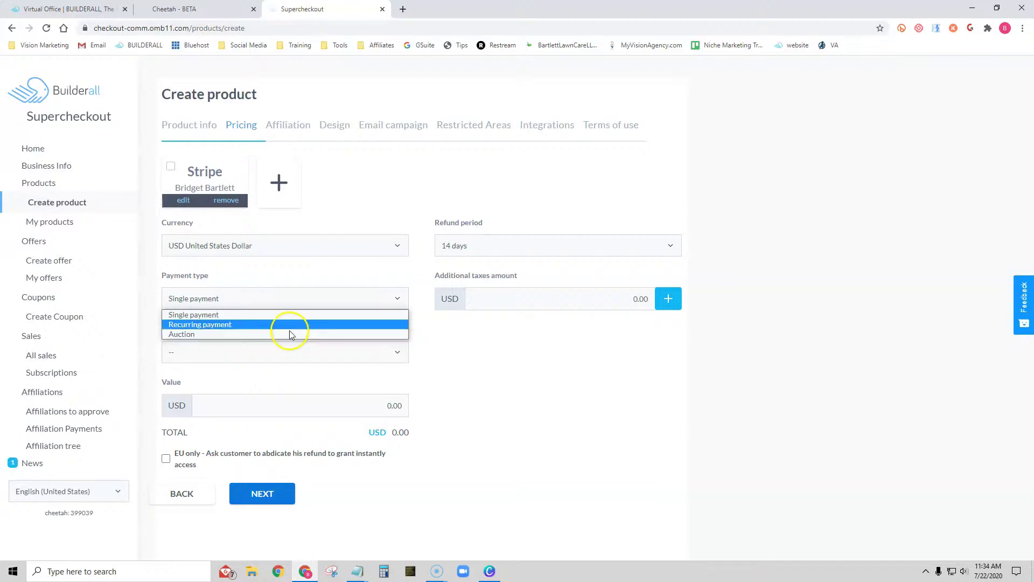
left_click(220, 324)
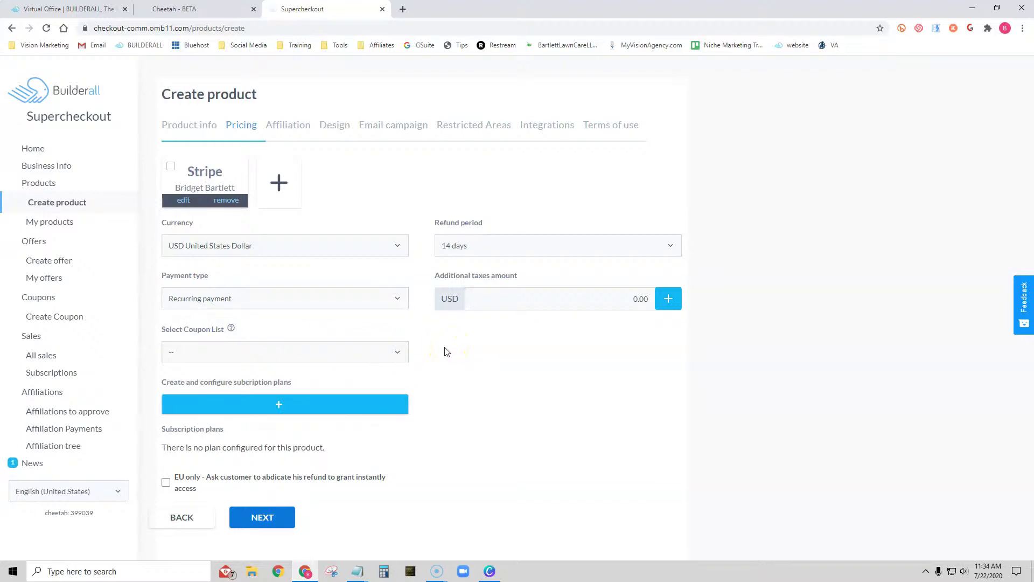
- Create a subscription plan priced at 19.99 USD, using "Standard Monthly Gym Membership" as both its title and description
left_click(276, 404)
left_click(271, 159)
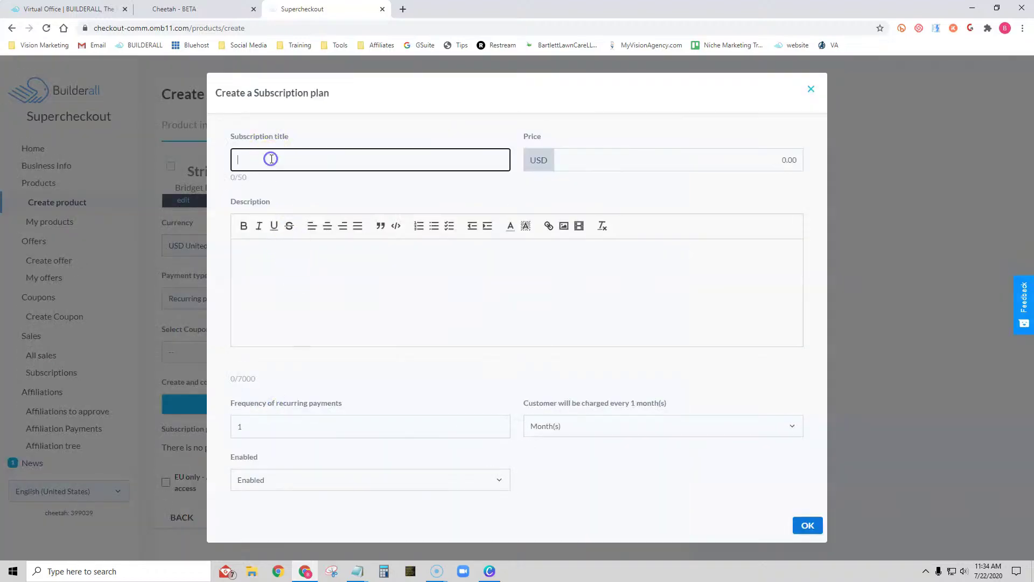
type("Standard Monthly Gym Membership")
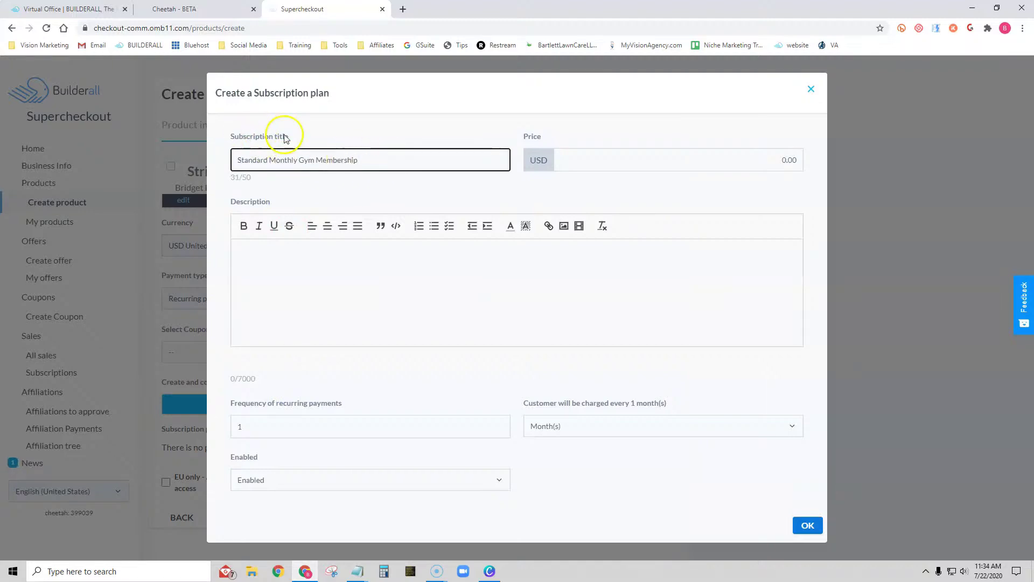
left_click(793, 162)
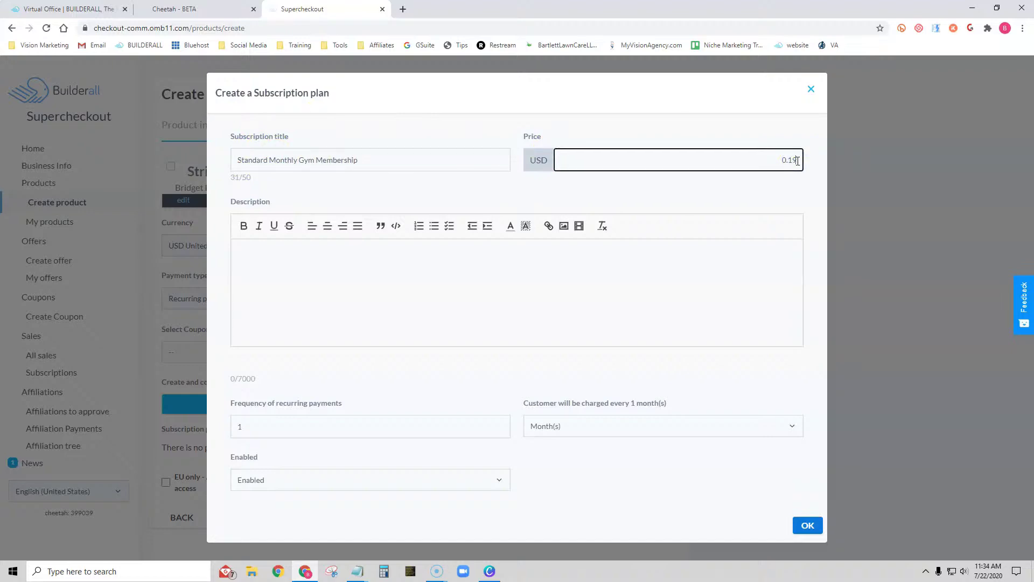
type("19.99")
left_click(294, 254)
type("Standard Monthly Gym Membership")
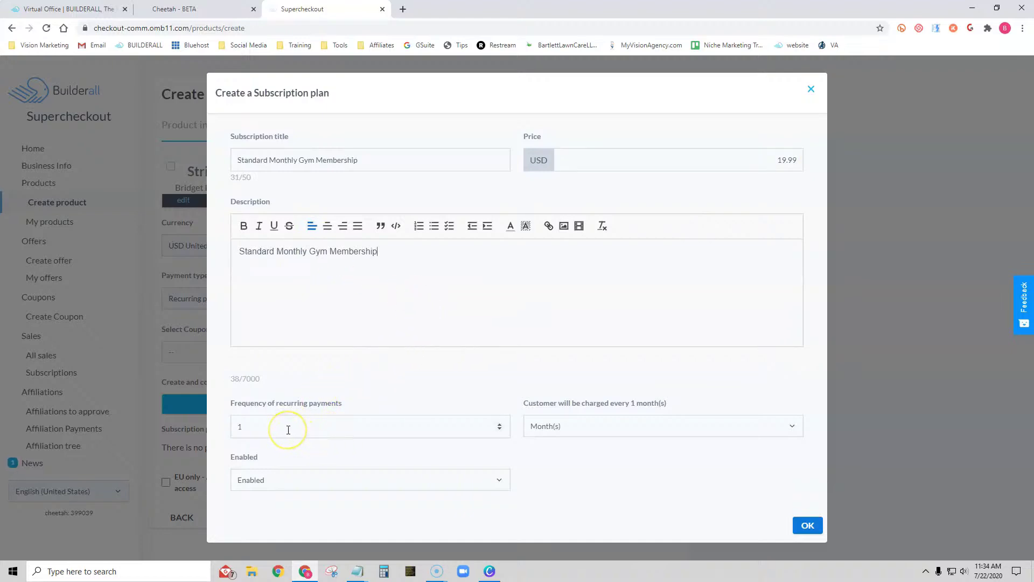
- Set the plan's frequency of recurring payments to 12 with Month(s) as the unit, and save the enabled plan
left_click(306, 429)
left_click(301, 422)
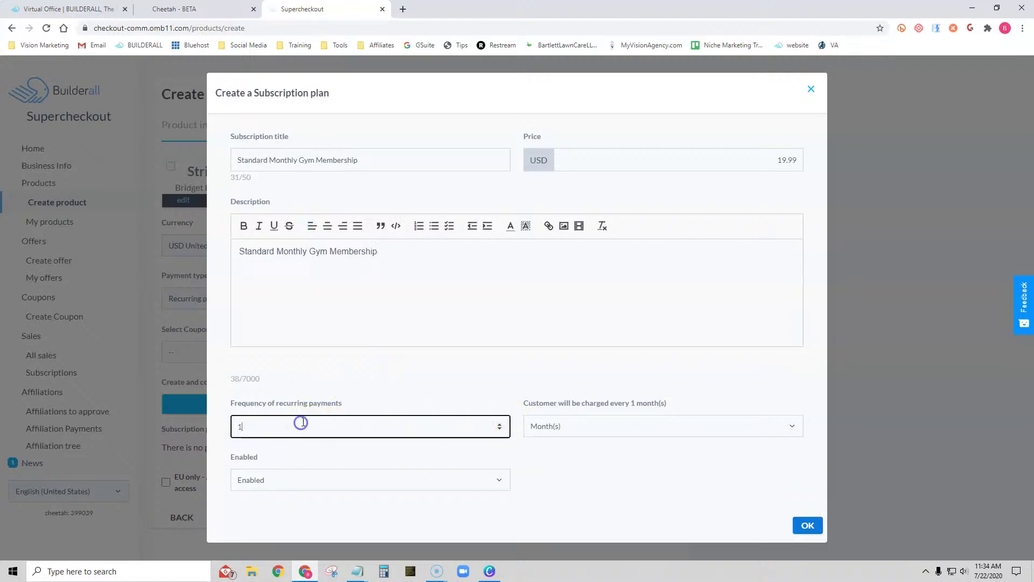
type("2")
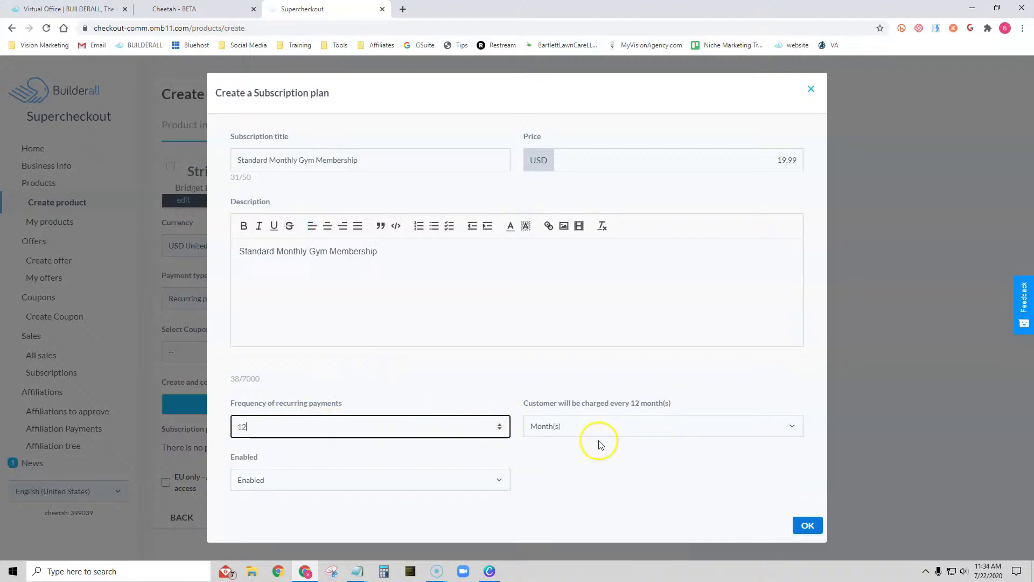
left_click(563, 427)
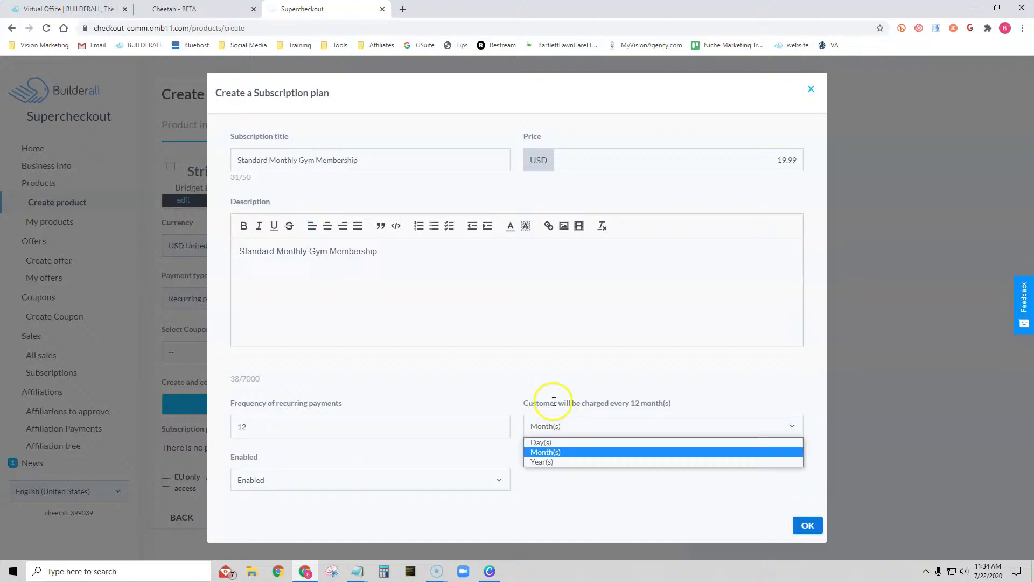
left_click(540, 373)
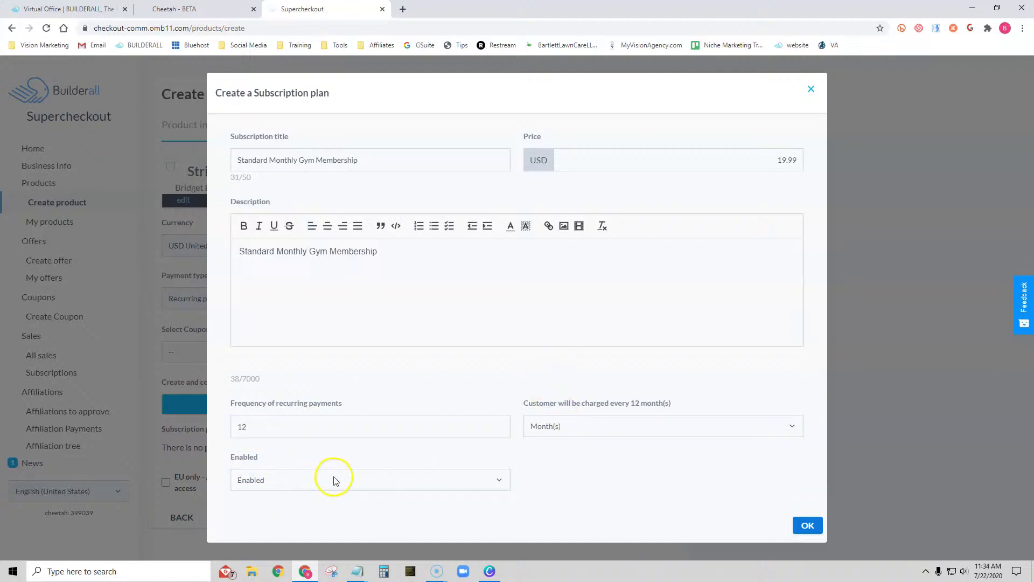
left_click(807, 525)
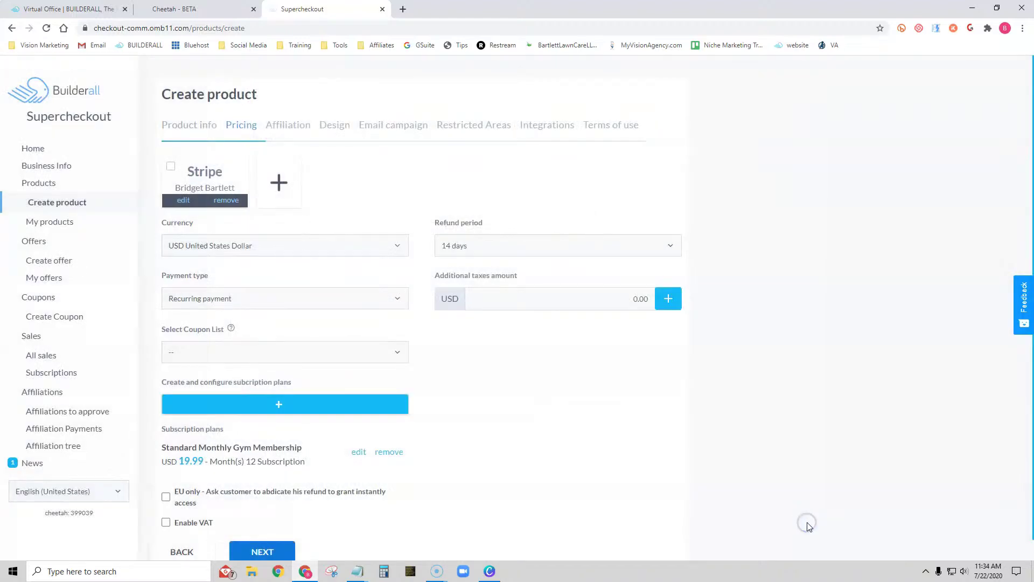
- Select the existing Stripe account as the product's payment option and continue to the affiliation settings
scroll(528, 447, "down", 1)
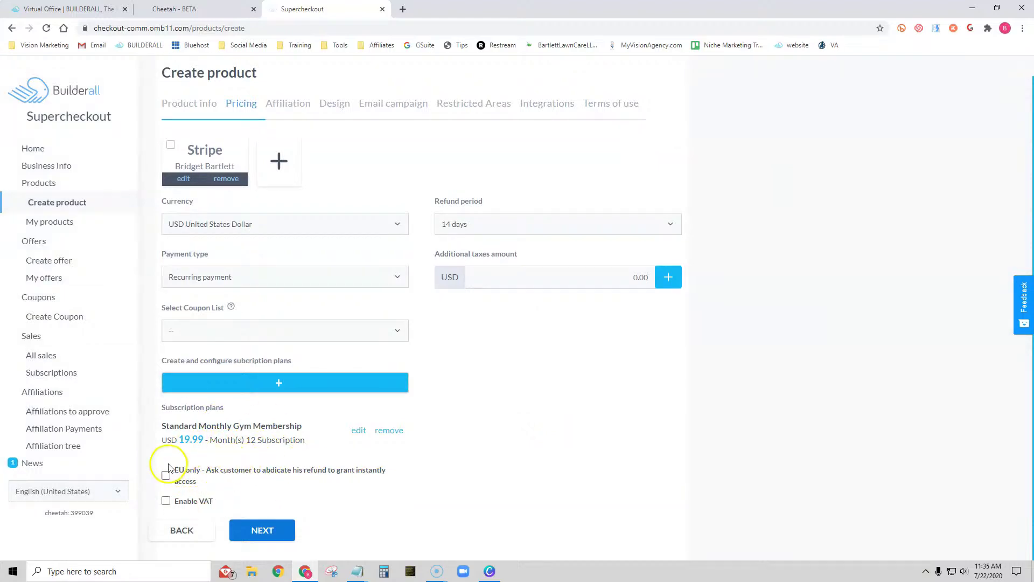
left_click(273, 530)
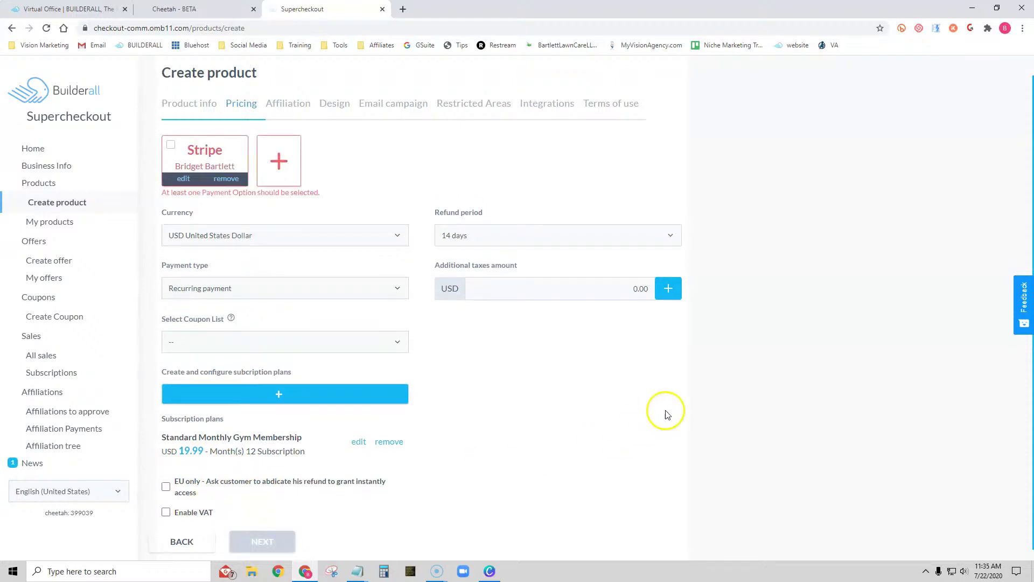
left_click(170, 145)
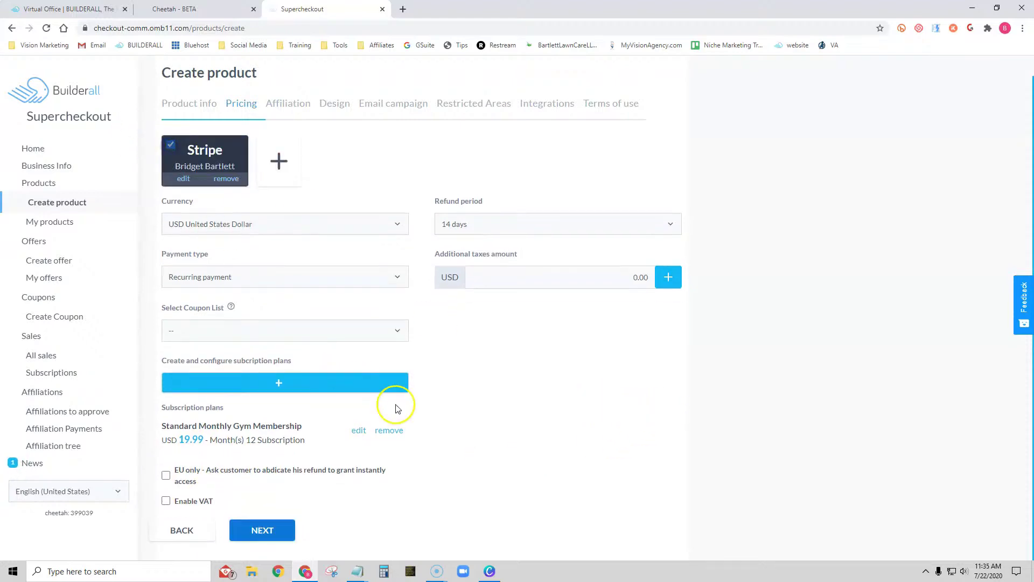
left_click(261, 530)
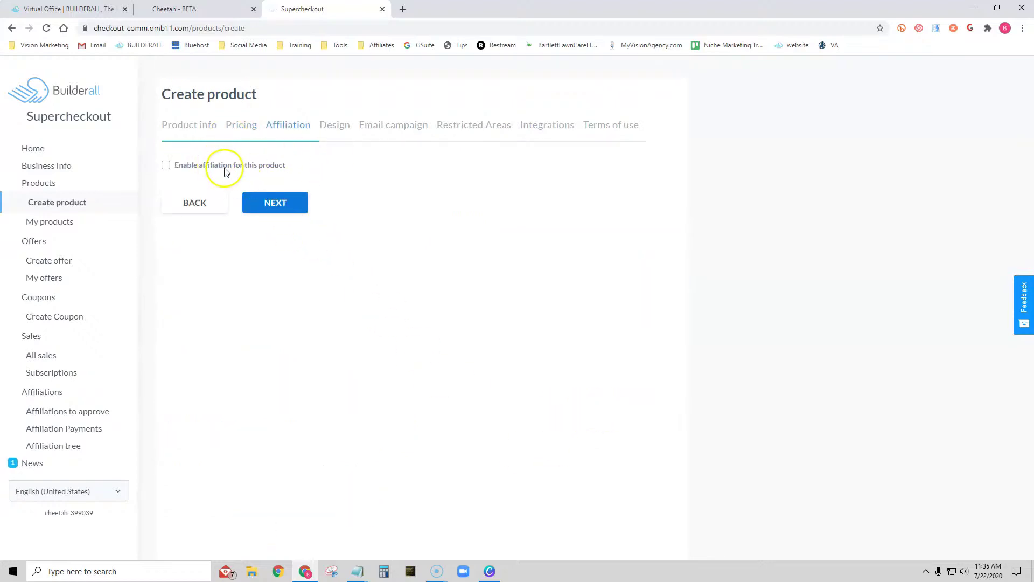
- Leave affiliation disabled for the product and choose the "3 Steps Checkout" sales page design
left_click(274, 207)
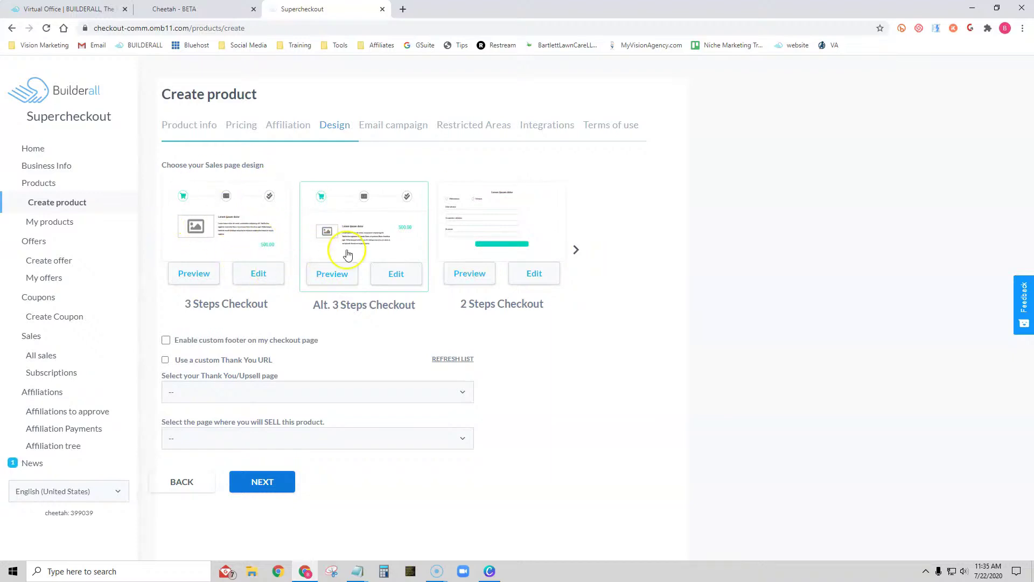
left_click(230, 221)
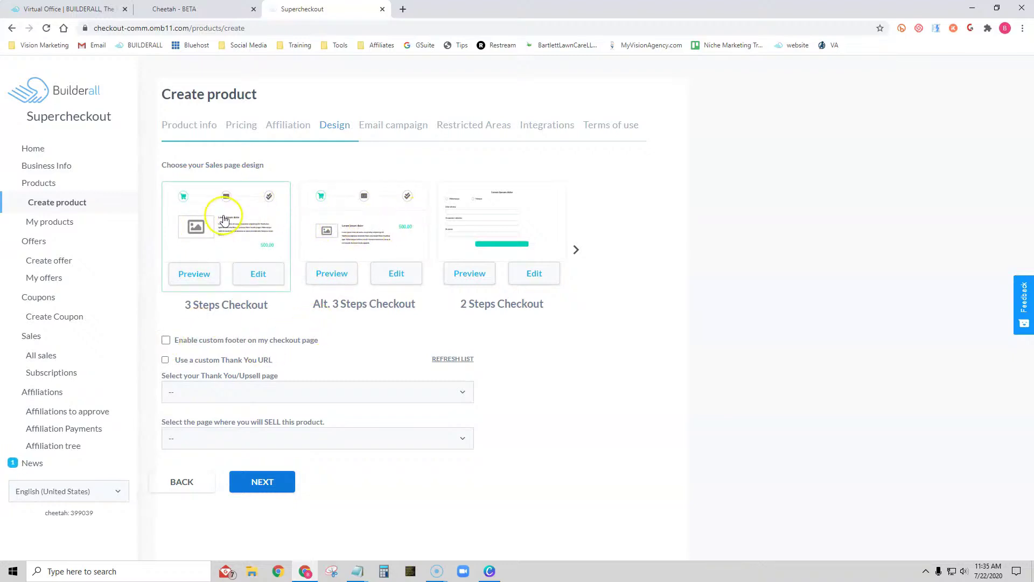
left_click(165, 340)
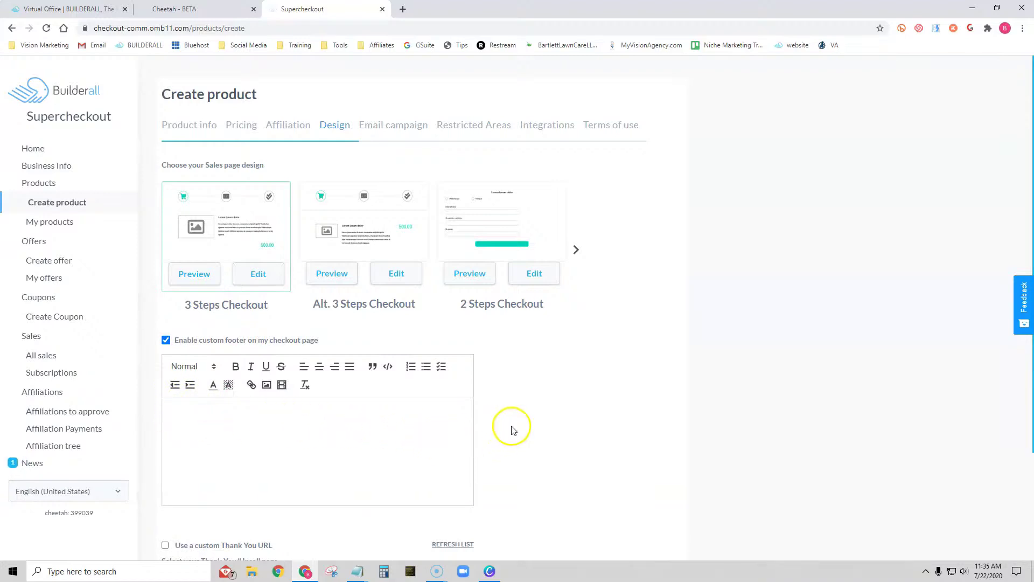
scroll(511, 429, "down", 1)
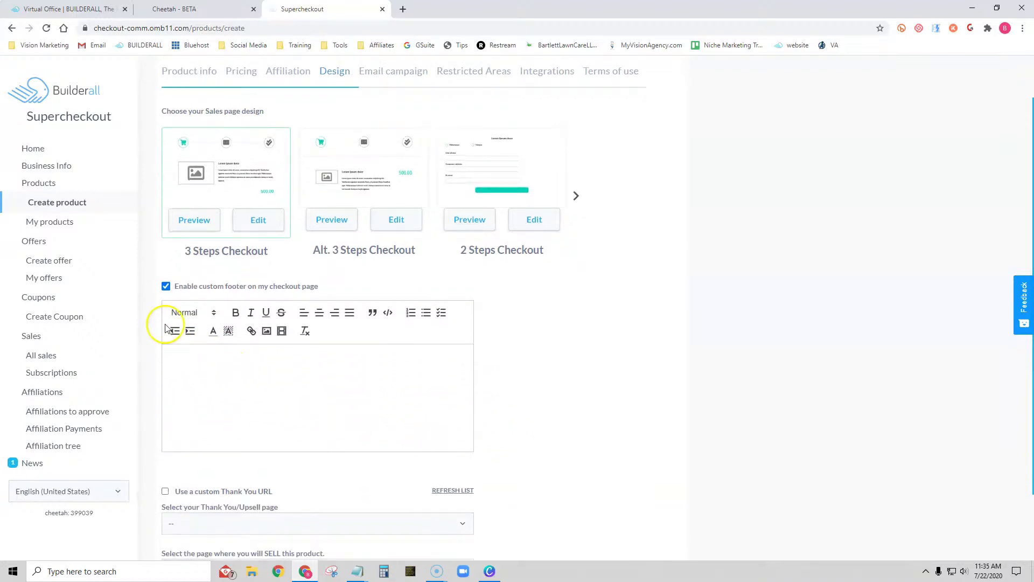
left_click(166, 286)
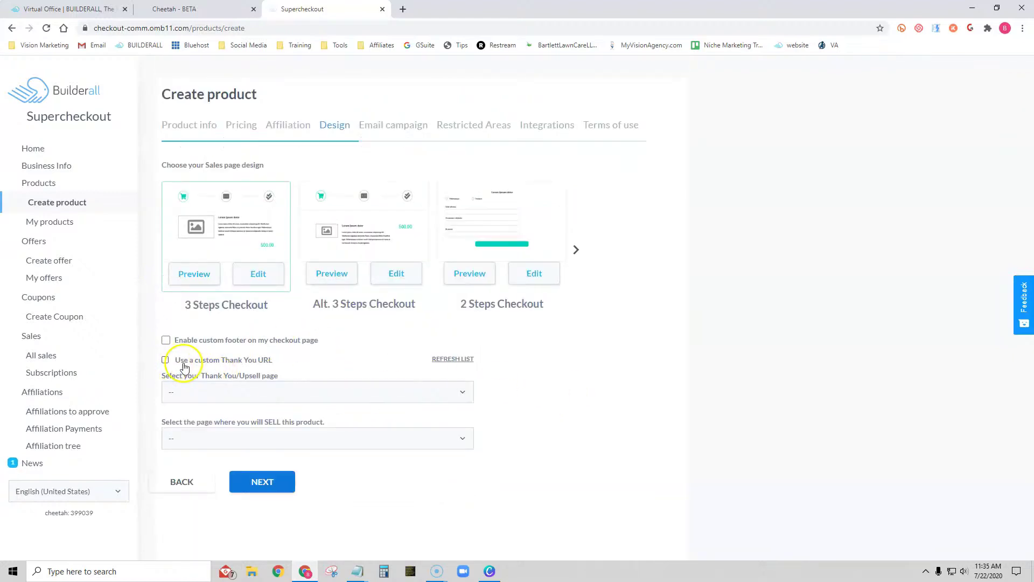
- Set the Thank You/Upsell page to "Standard Membership" and the selling page to "Home - Gym Site Express", and continue to the email campaign settings
left_click(165, 360)
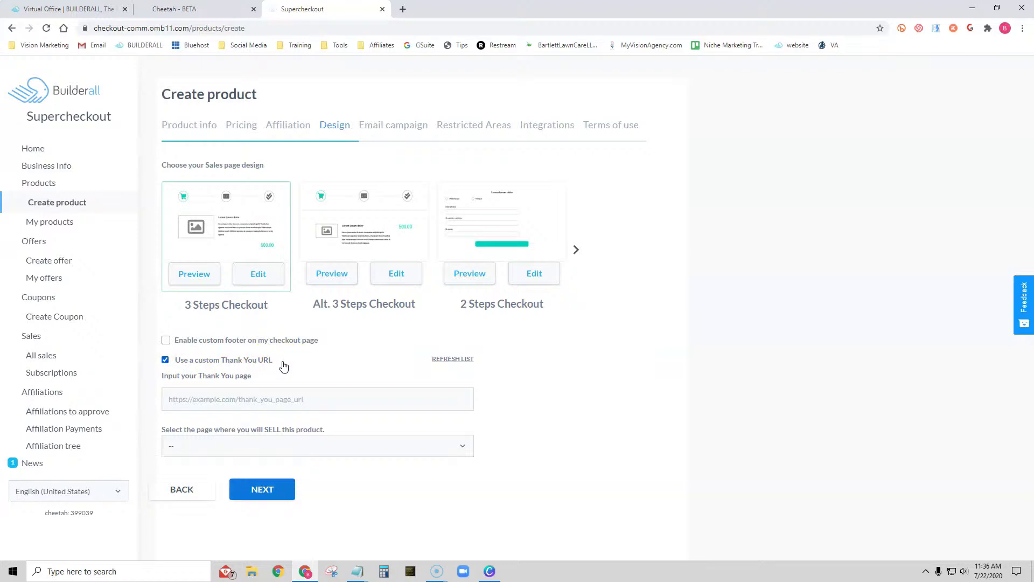
left_click(164, 361)
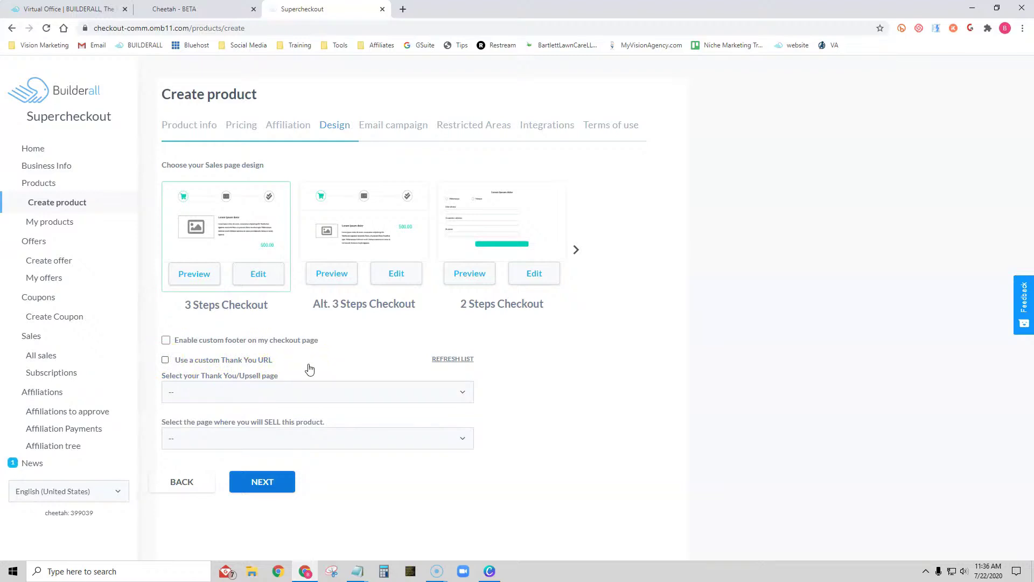
left_click(294, 392)
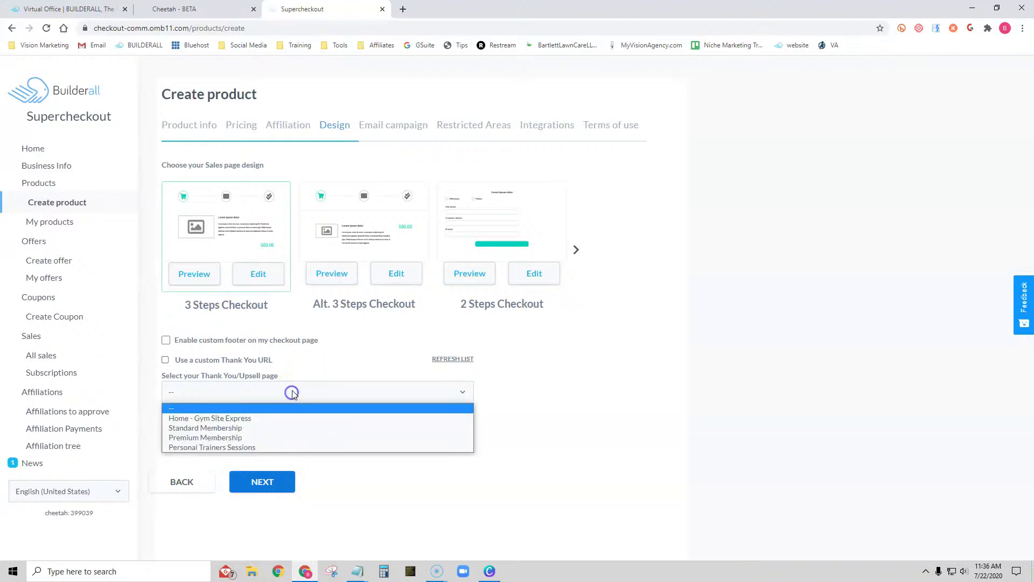
left_click(237, 428)
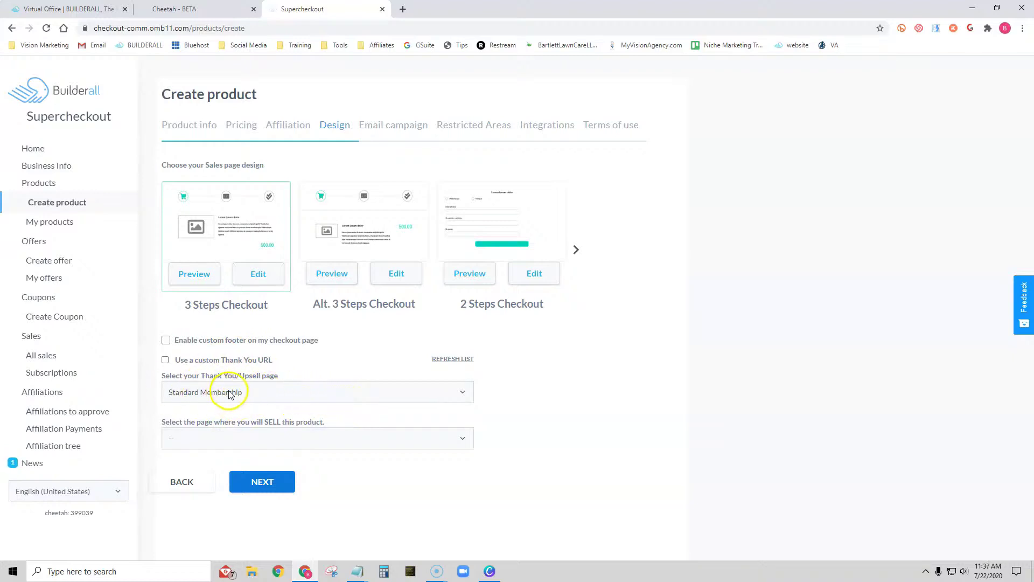
left_click(310, 438)
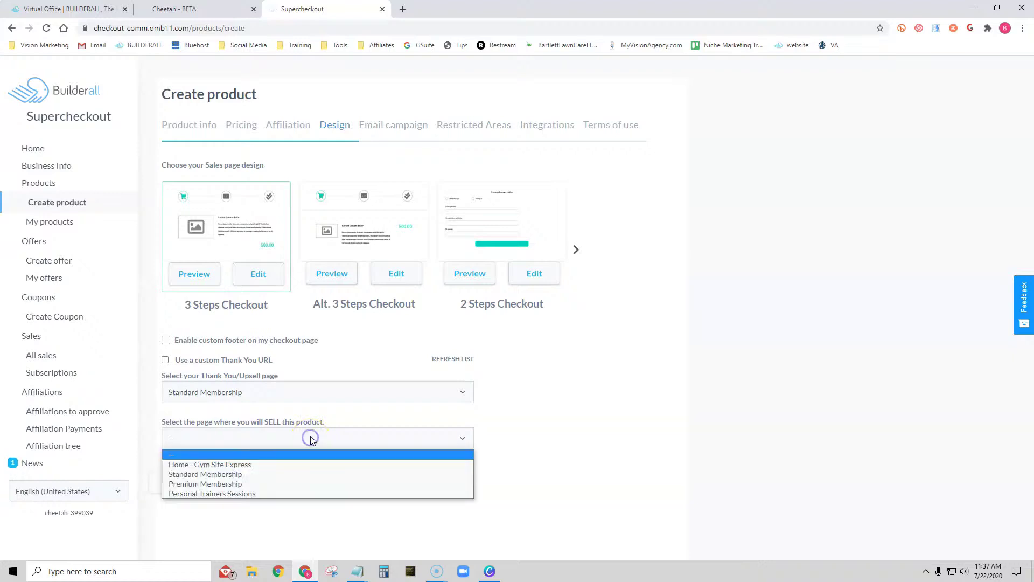
left_click(250, 466)
left_click(269, 485)
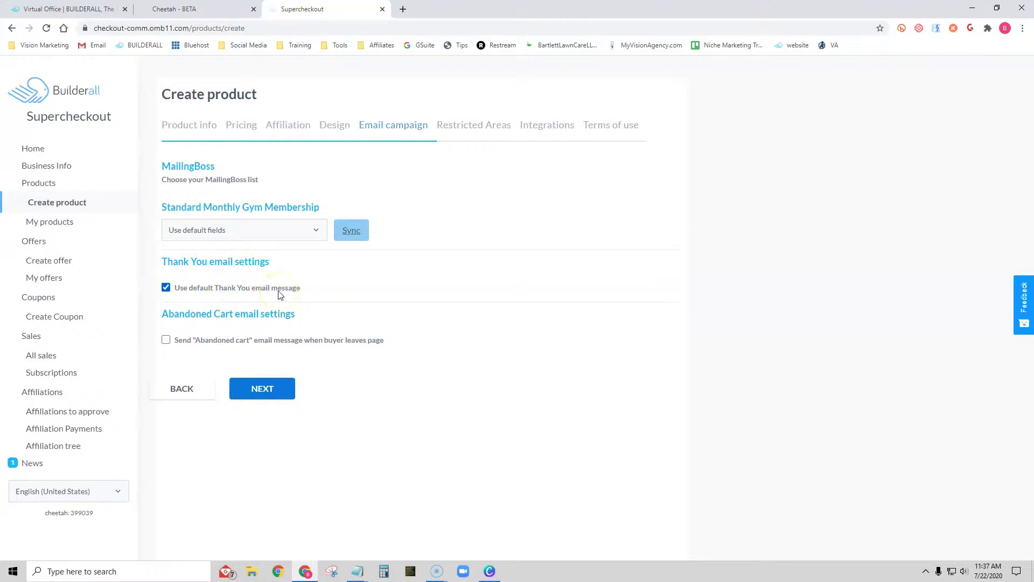
- Enable the "Abandoned cart" email with its default message, and continue through restricted areas and integrations without changes
left_click(166, 339)
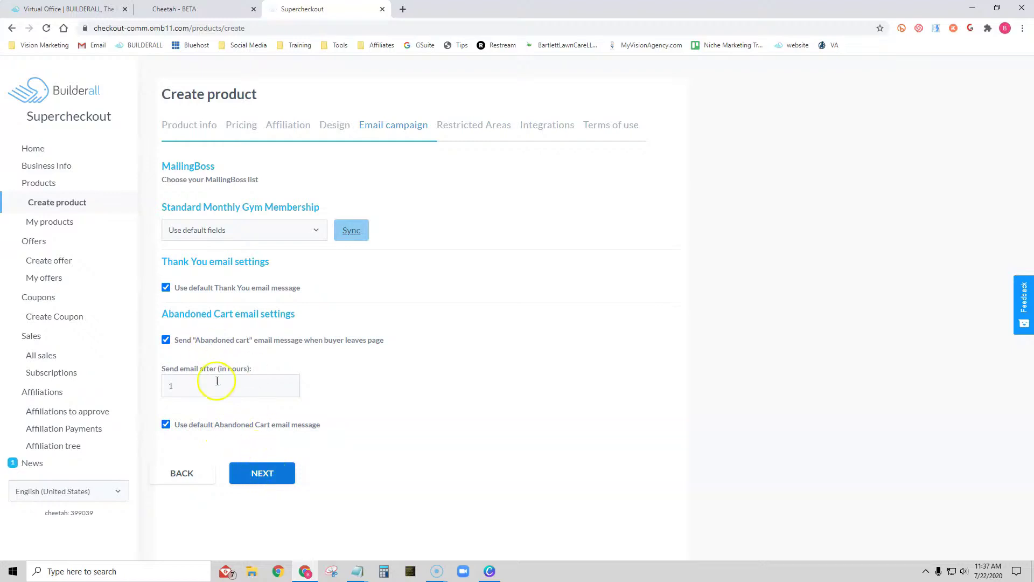
left_click(268, 479)
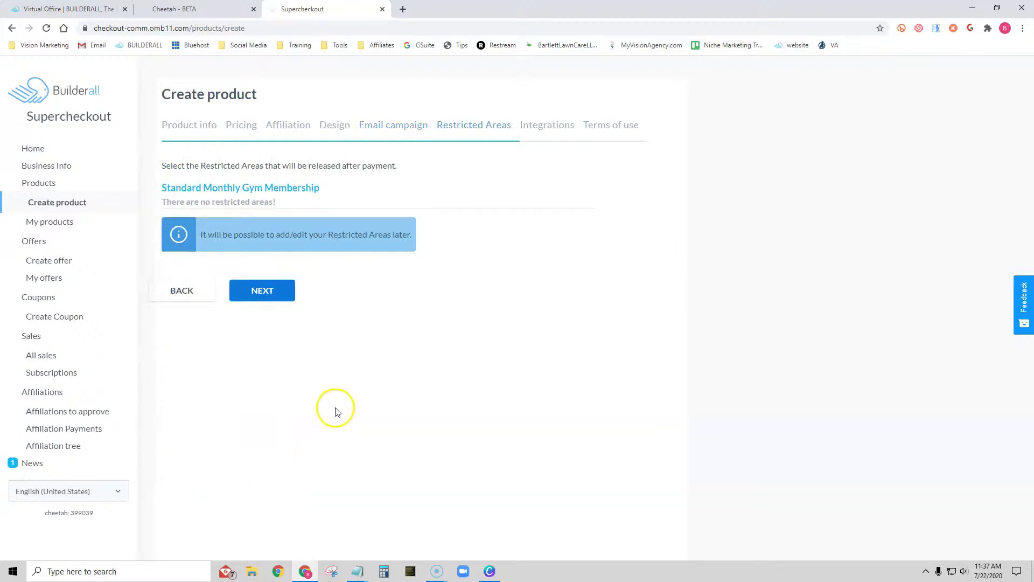
left_click(271, 293)
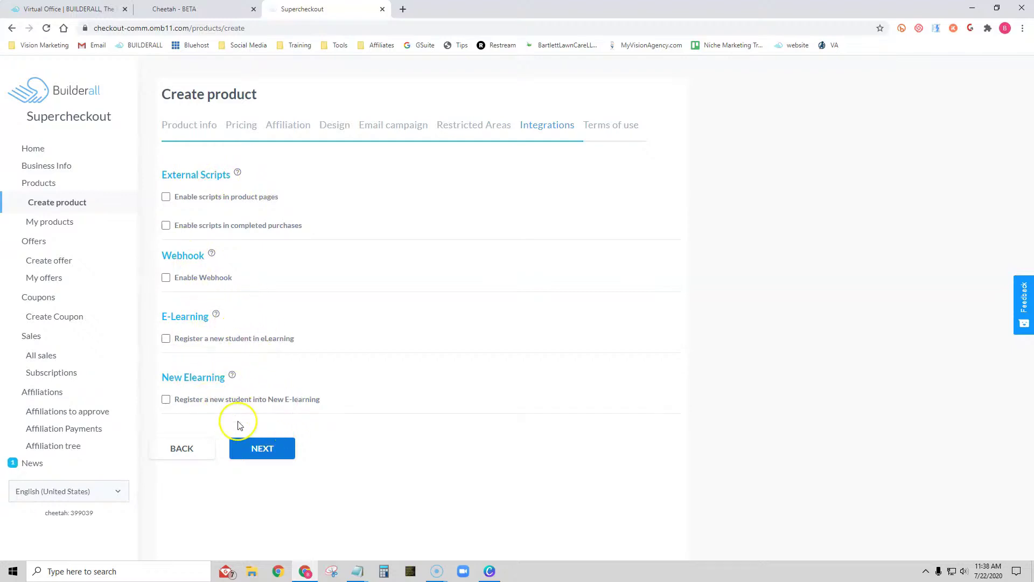
left_click(264, 452)
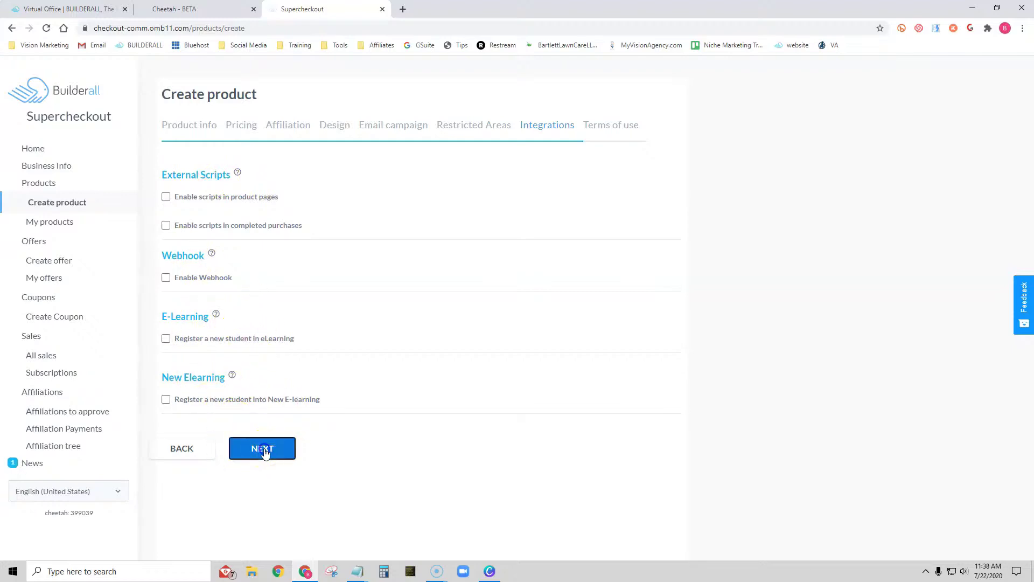
- Accept the Terms and Conditions and create the Standard Monthly Gym Membership product
scroll(420, 352, "down", 3)
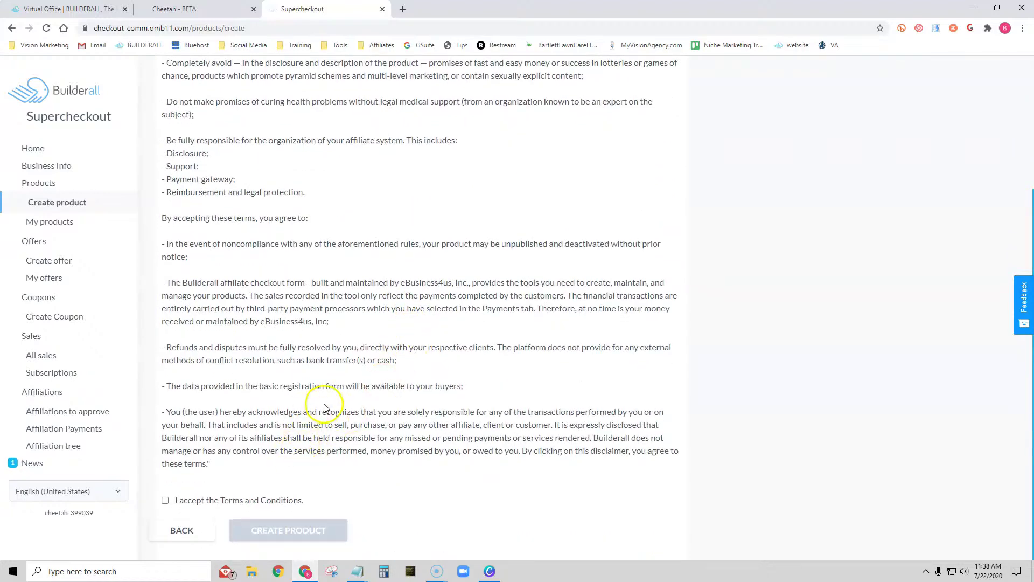
left_click(165, 500)
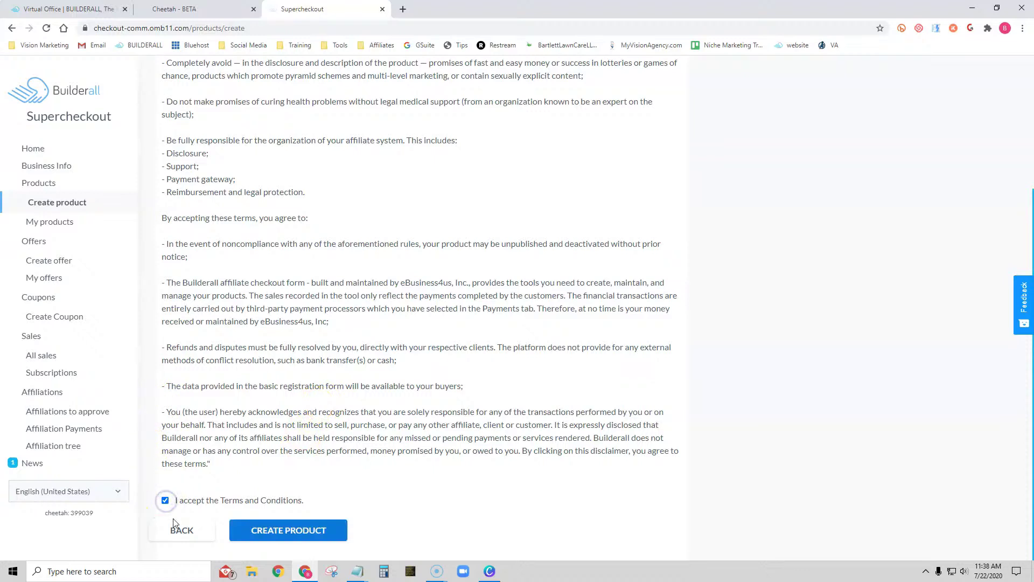
left_click(284, 533)
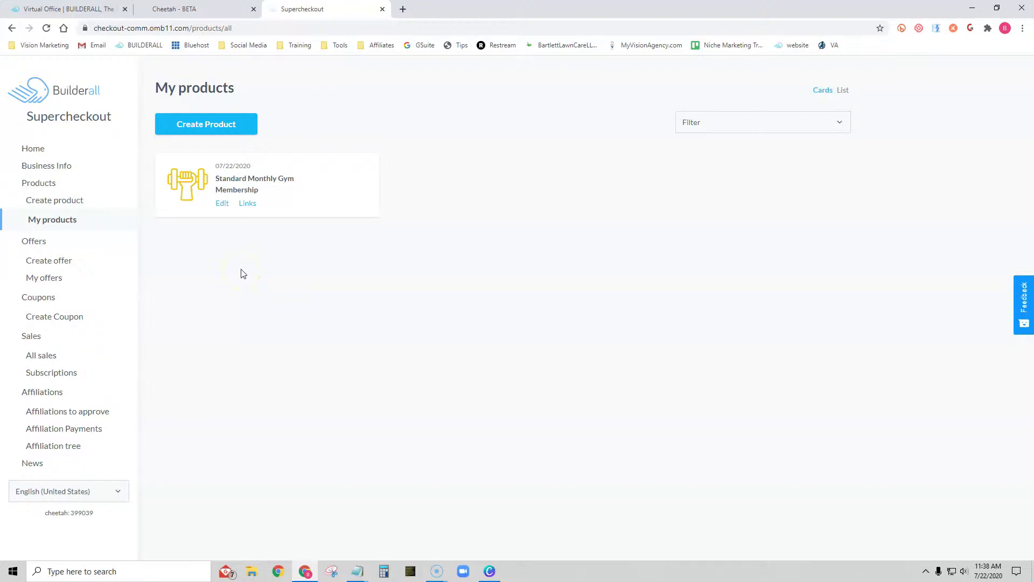
- Start a new product and name it "Premium Monthly Gym Membership", copying the name from the Service B line in Notepad
left_click(204, 128)
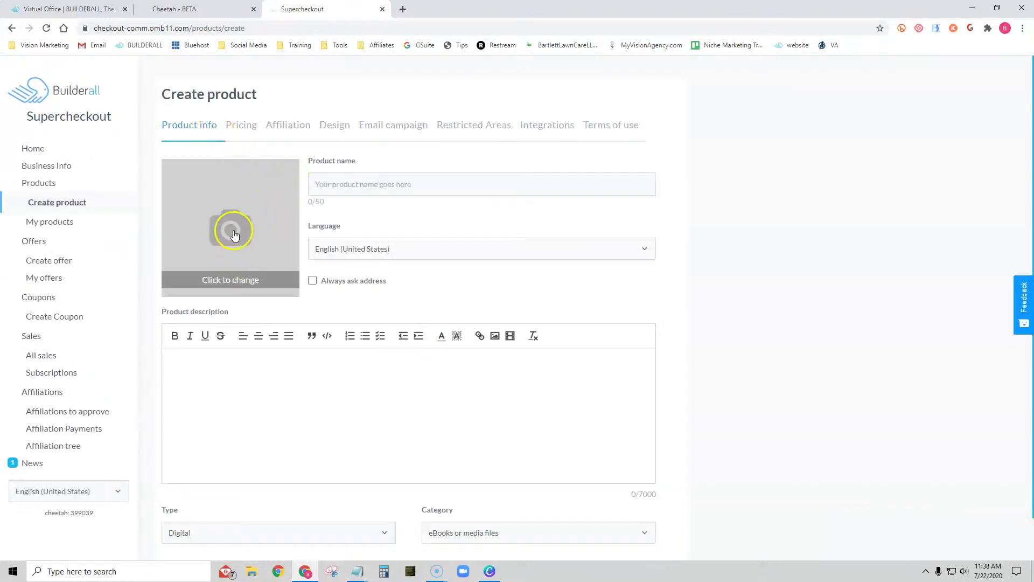
mouse_move(355, 575)
left_click(347, 512)
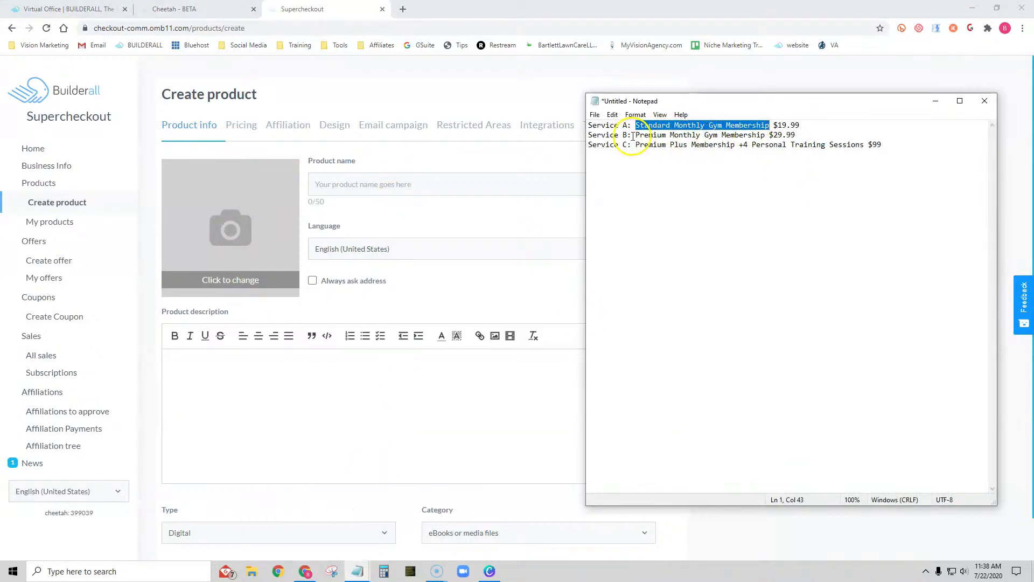
left_click_drag(634, 135, 743, 135)
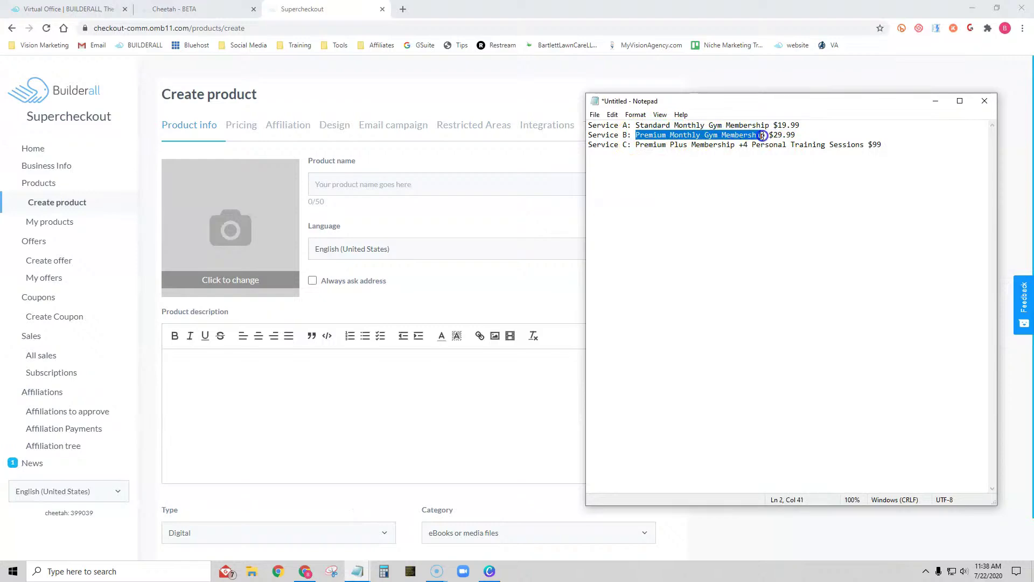
right_click(749, 136)
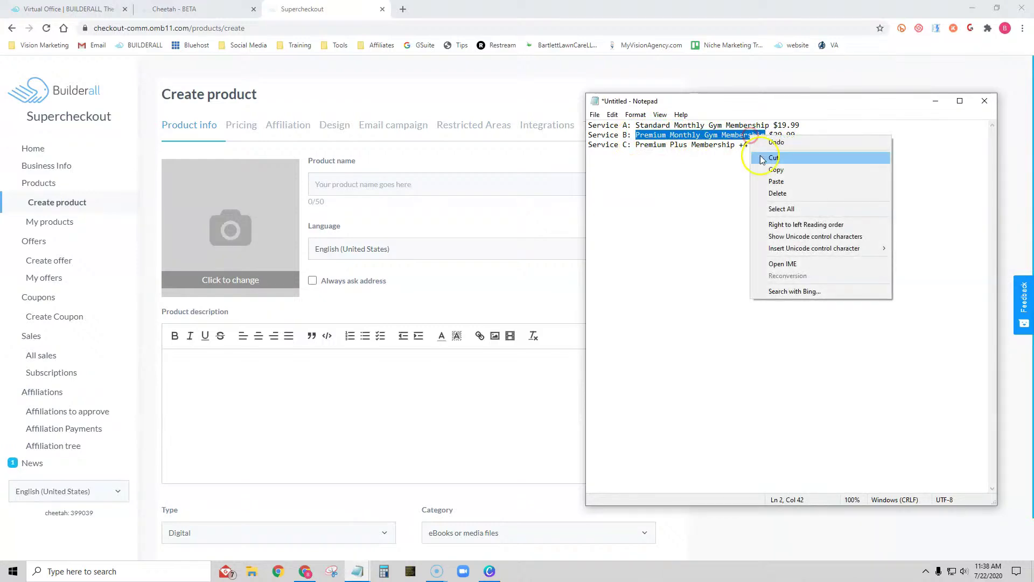
left_click(771, 172)
left_click(362, 187)
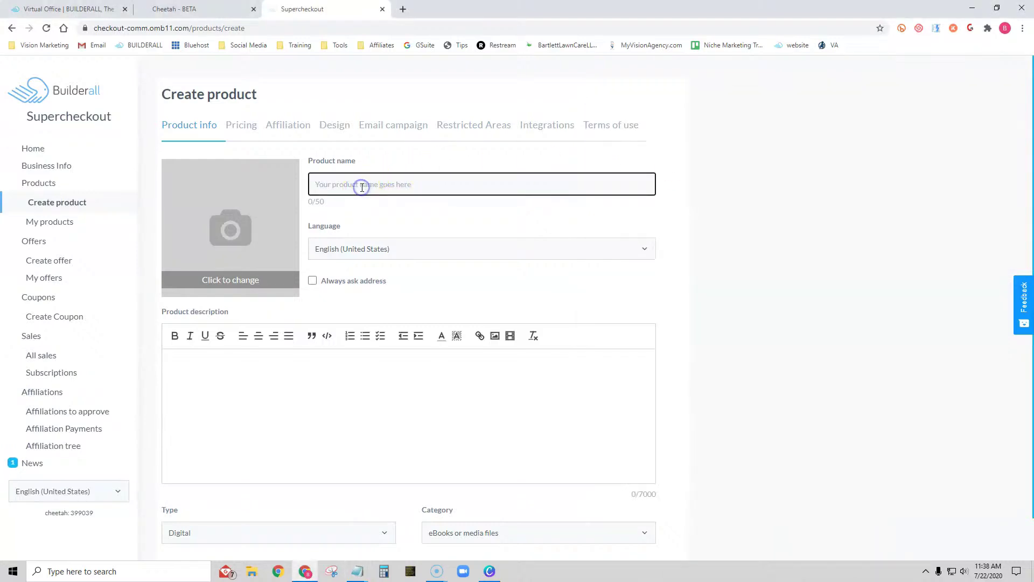
key("ctrl+v")
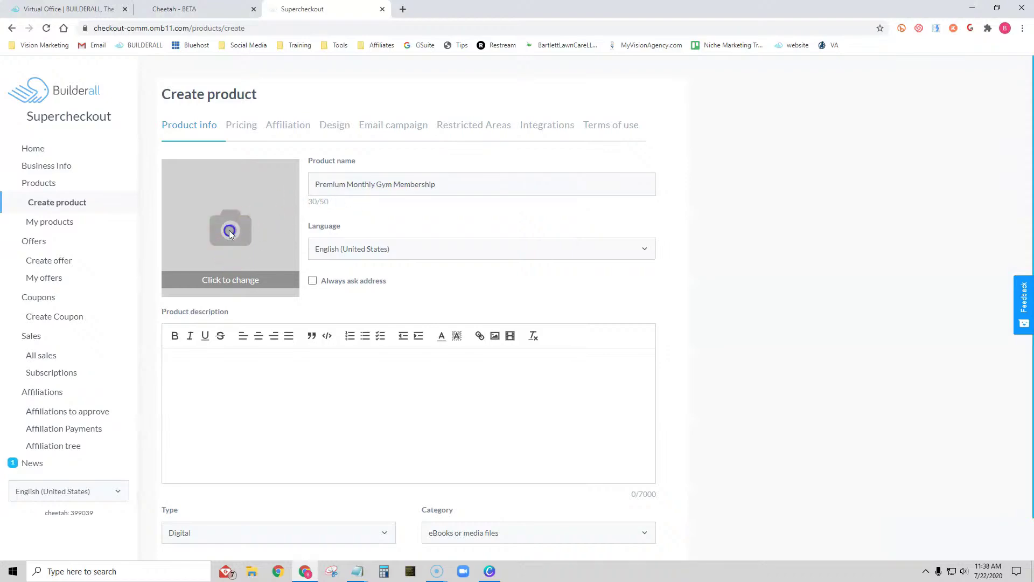
- Upload "GYM Image 2" as the product image, with the crop area enlarged to include the whole dumbbell
left_click(230, 231)
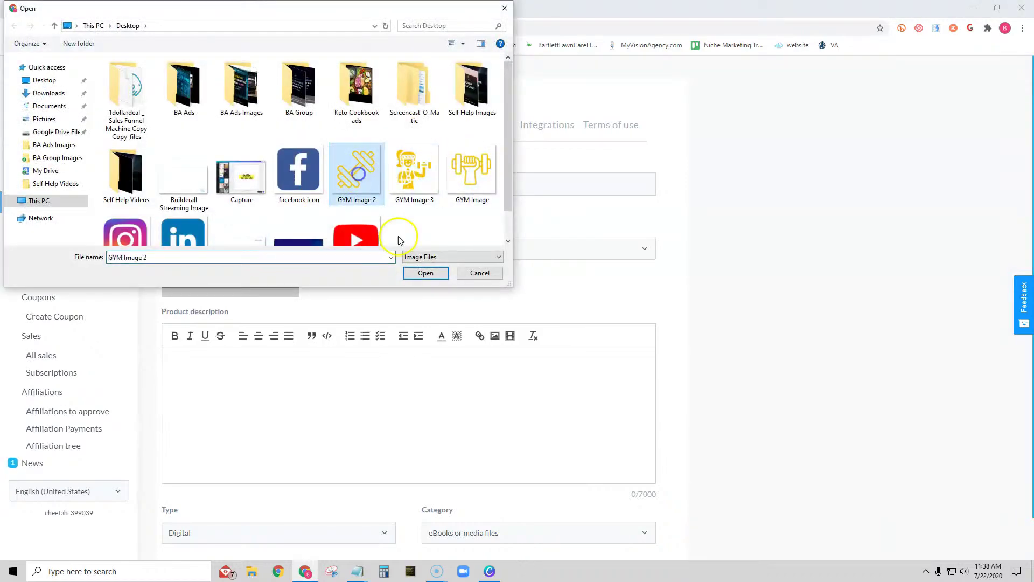
left_click(425, 273)
left_click_drag(521, 307, 504, 288)
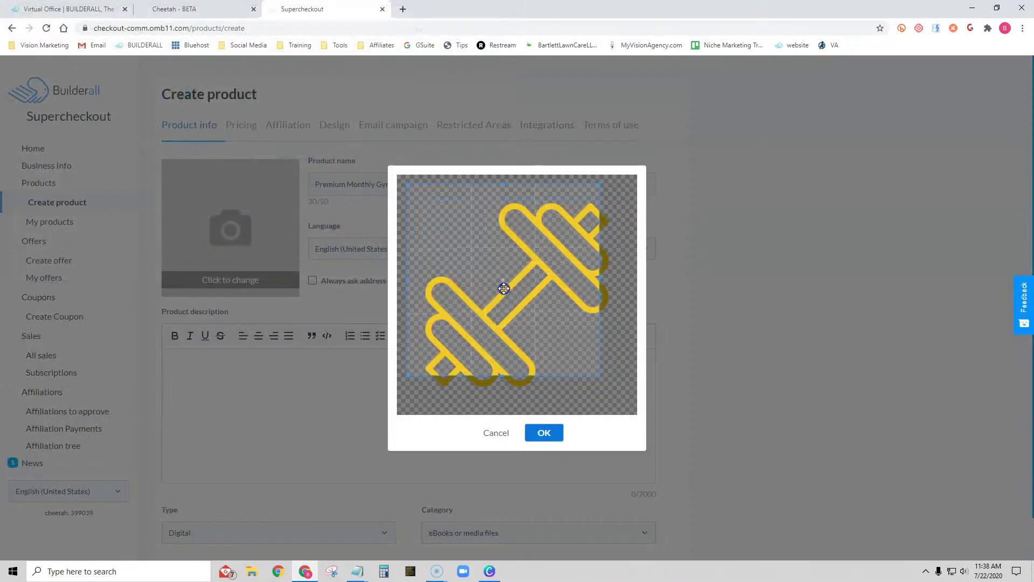
left_click_drag(600, 376, 629, 408)
left_click(544, 432)
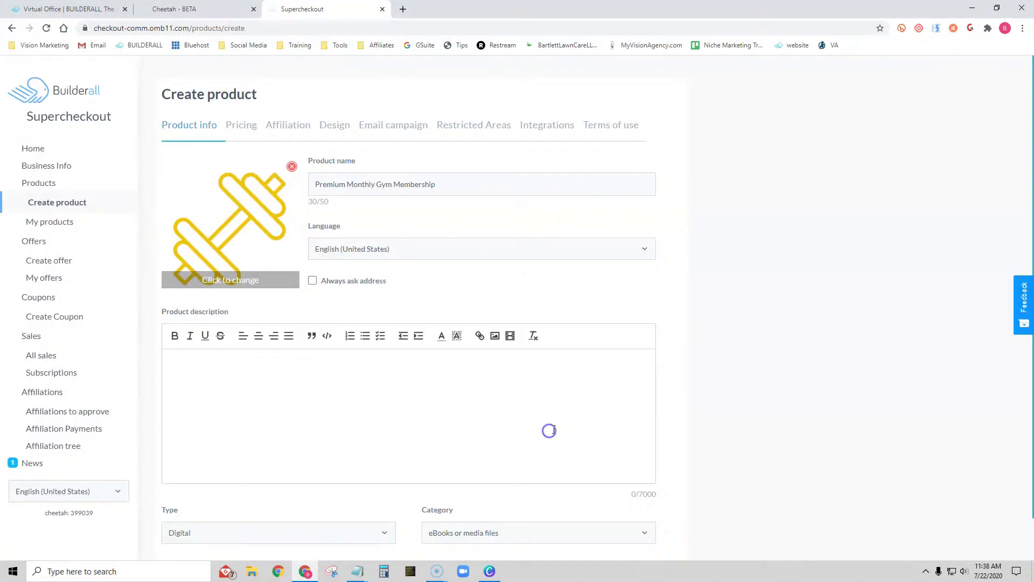
- Enter "Premium Monthly Gym Membership" as the description, keep the Digital type, choose the "Courses or subscriptions" category, and continue to pricing
left_click(213, 367)
key("ctrl+v")
scroll(686, 394, "down", 1)
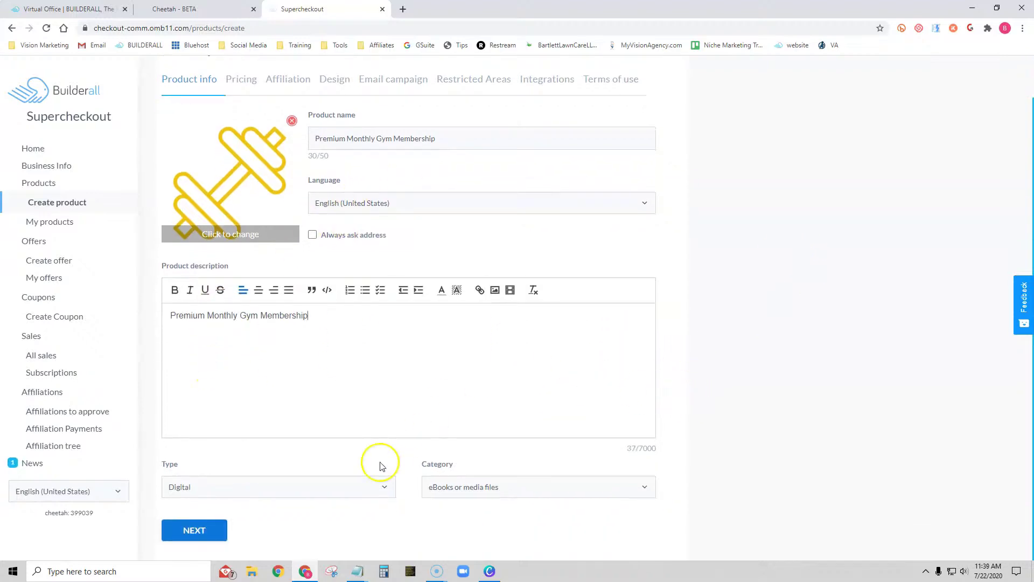
left_click(296, 487)
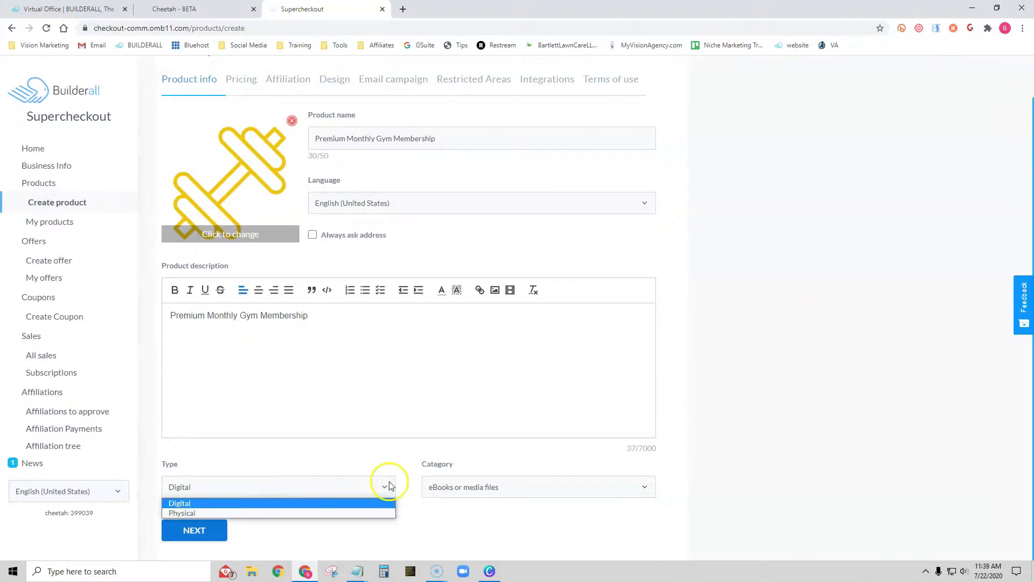
left_click(496, 488)
left_click(481, 383)
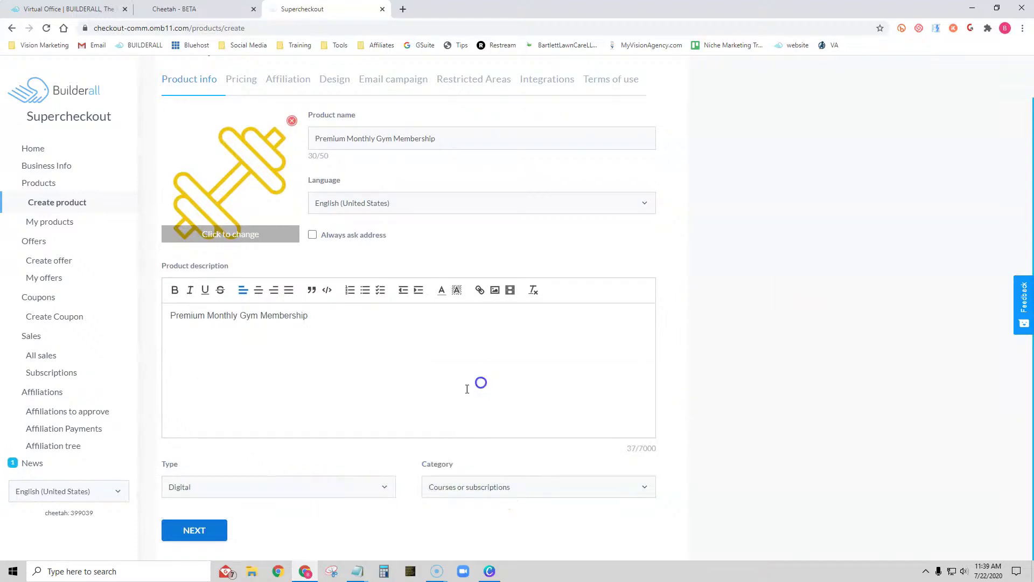
left_click(207, 528)
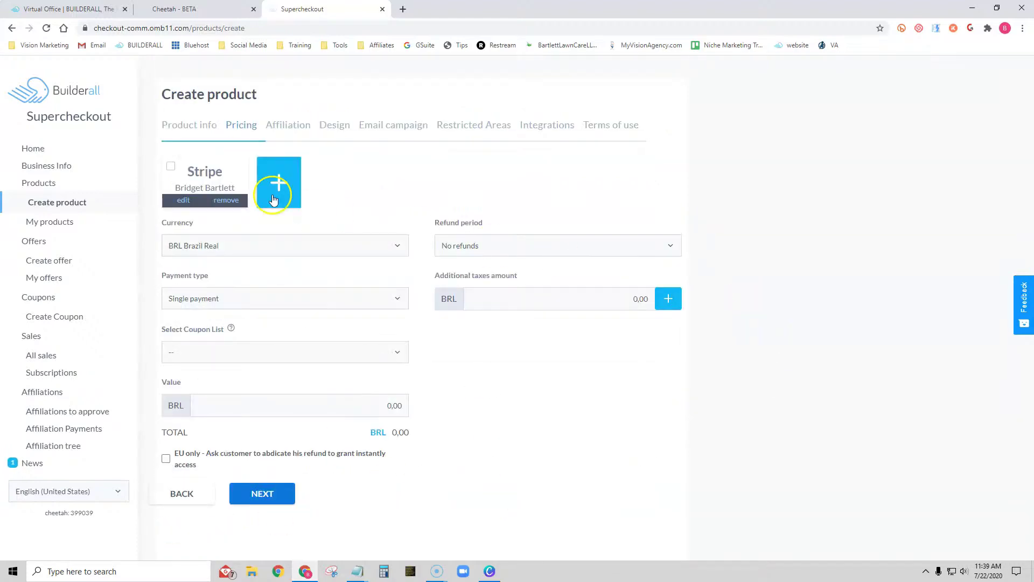
- Select the Stripe account and set the pricing to USD United States Dollar, a 14 days refund period and Recurring payment
left_click(171, 166)
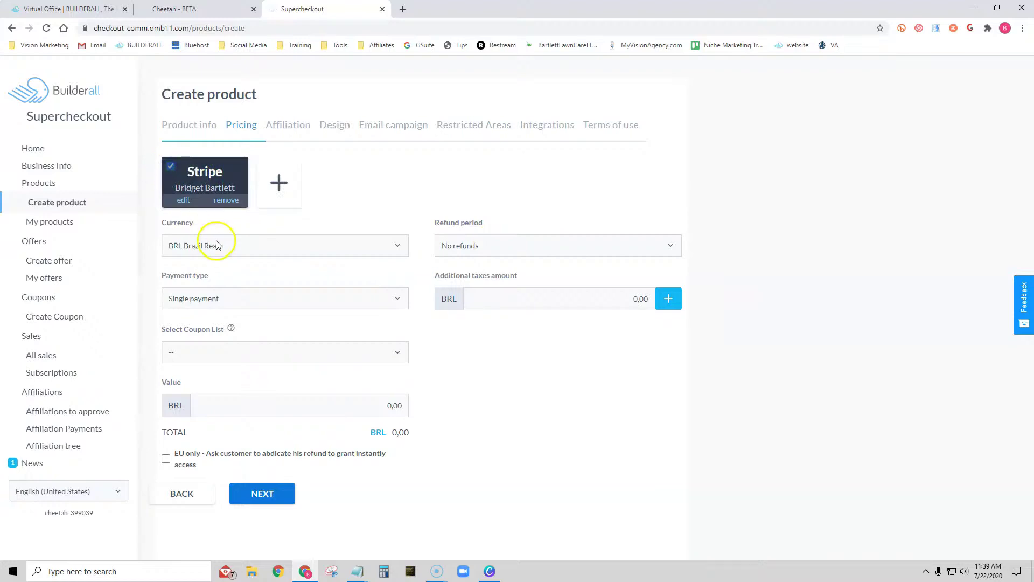
left_click(229, 245)
left_click(229, 262)
left_click(576, 247)
left_click(549, 271)
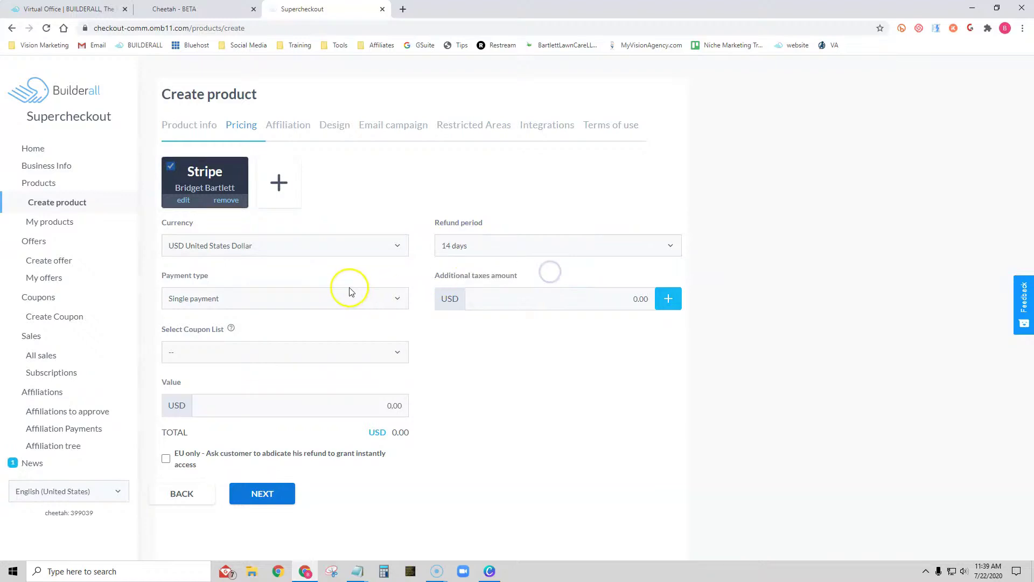
left_click(290, 299)
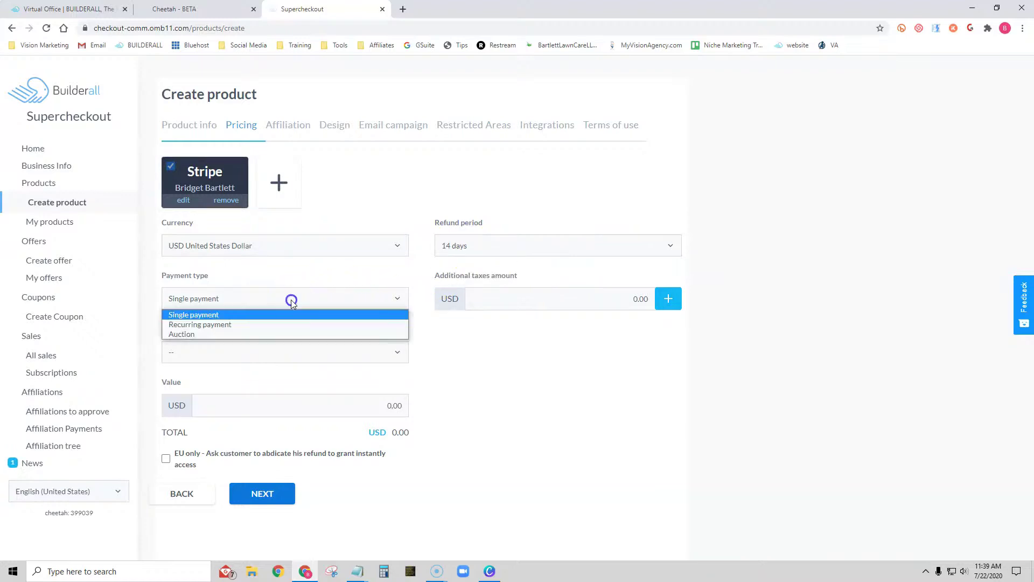
left_click(278, 326)
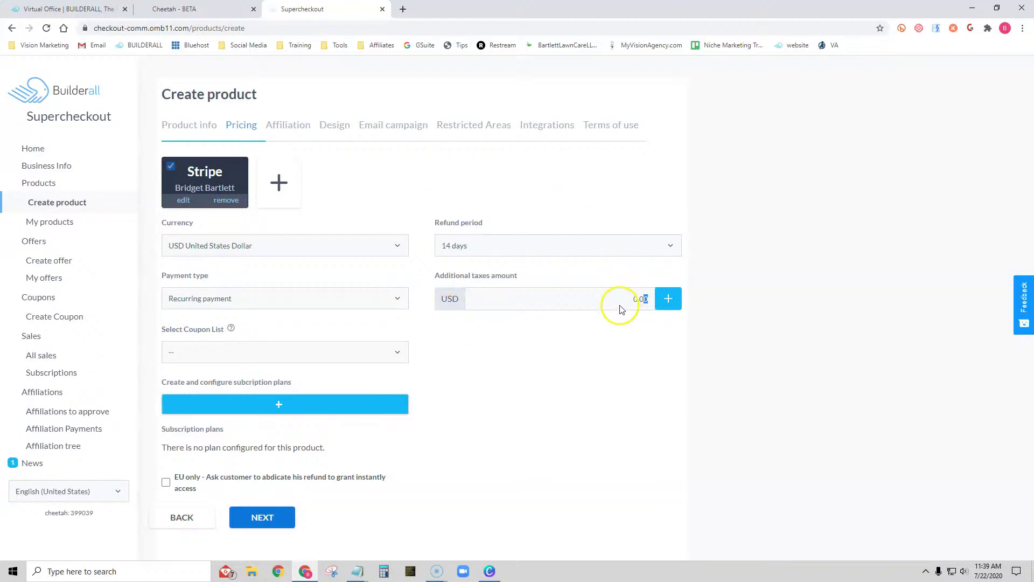
left_click(521, 319)
- Create a subscription plan titled "Premium Monthly Gym Membership" at 29.99 USD, described as "Premium Monthly Gym Membership (1 year commitment)"
left_click(279, 405)
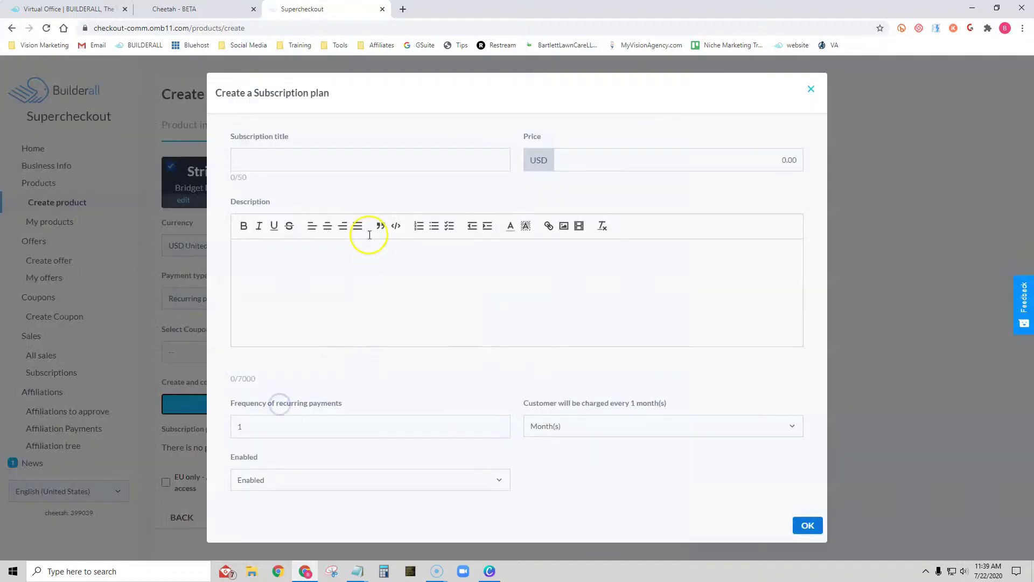
left_click(279, 161)
right_click(279, 160)
left_click(307, 243)
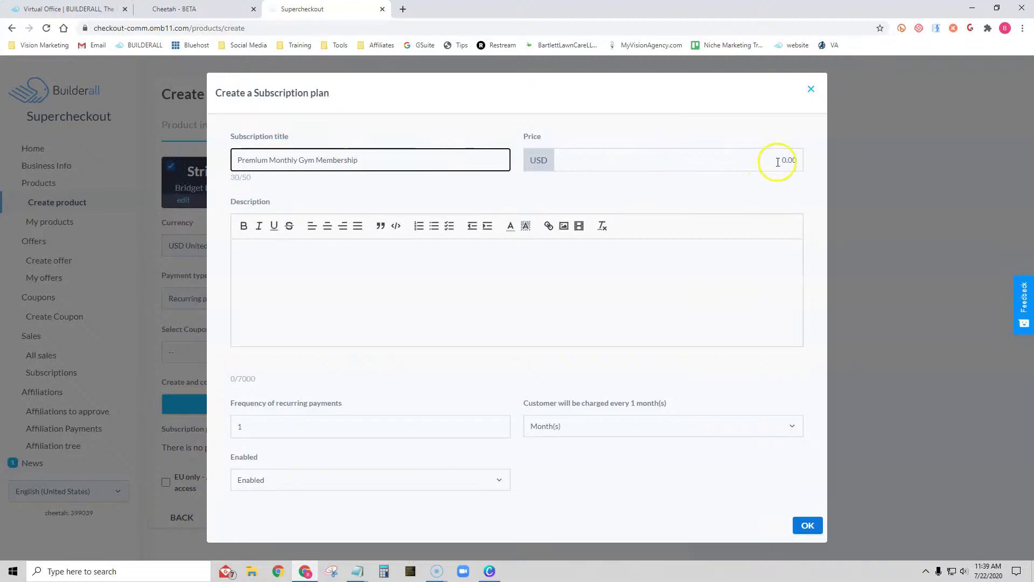
left_click(796, 159)
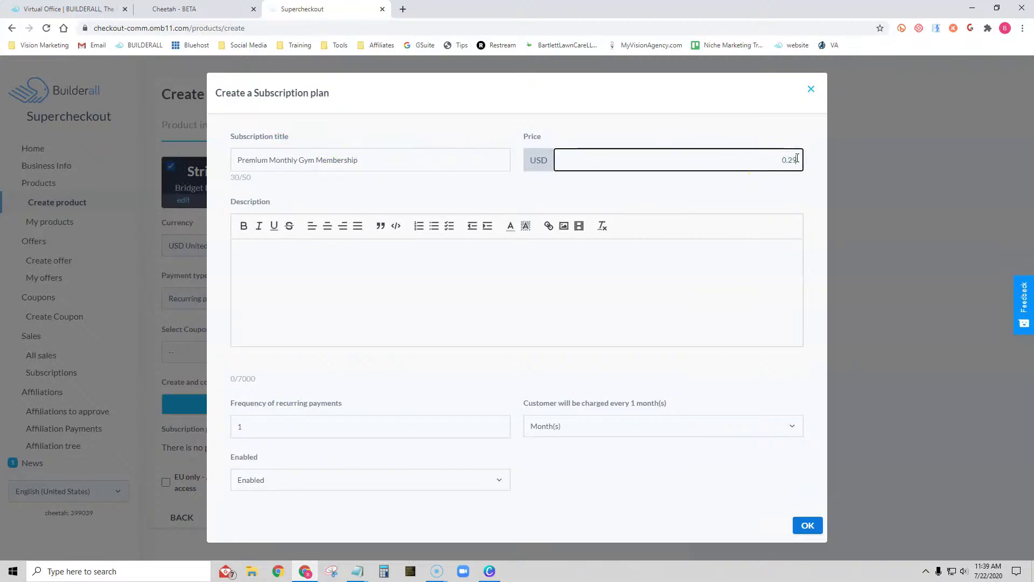
type("29.99")
left_click(375, 246)
key("ctrl+v")
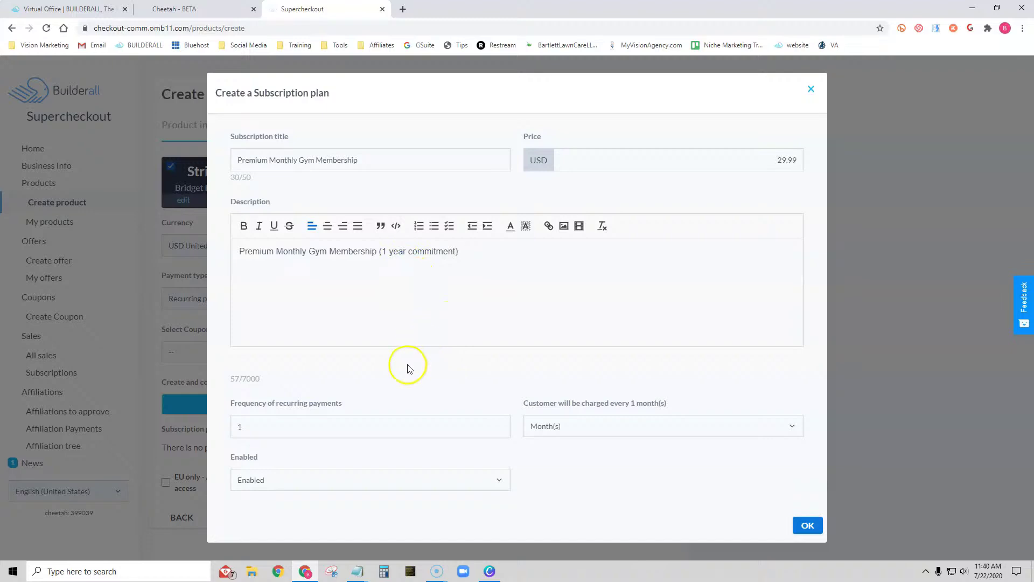
- Set the subscription plan's recurring payment frequency to 12 with Month(s) as the interval, save the plan, and continue to affiliation
left_click(298, 429)
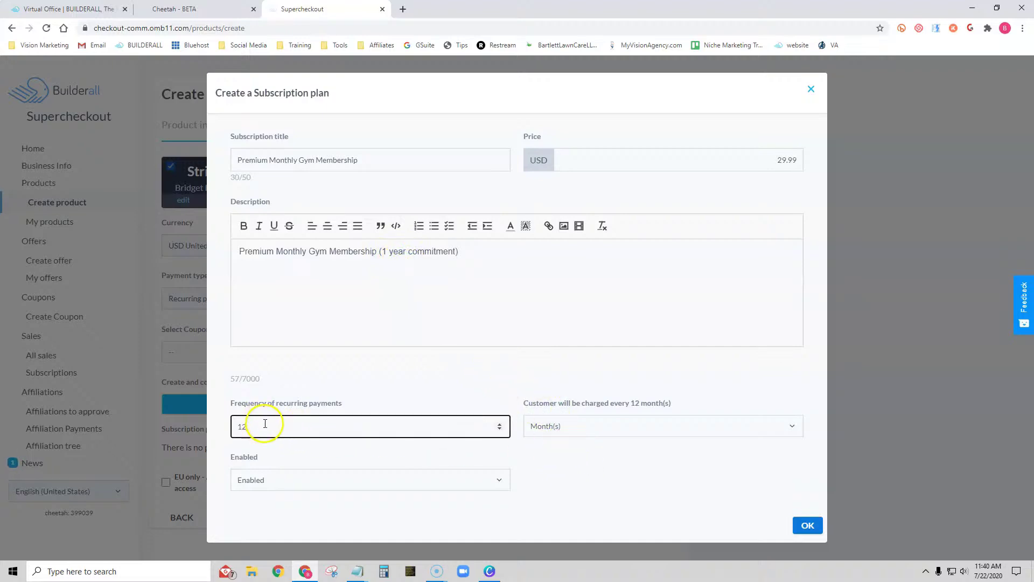
left_click(642, 428)
left_click(569, 452)
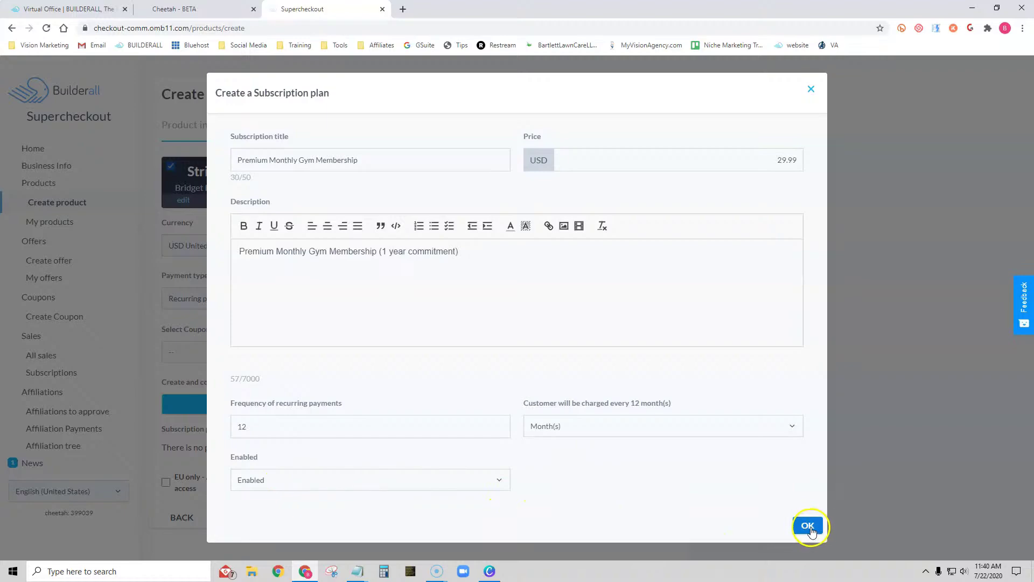
left_click(808, 526)
scroll(544, 456, "down", 1)
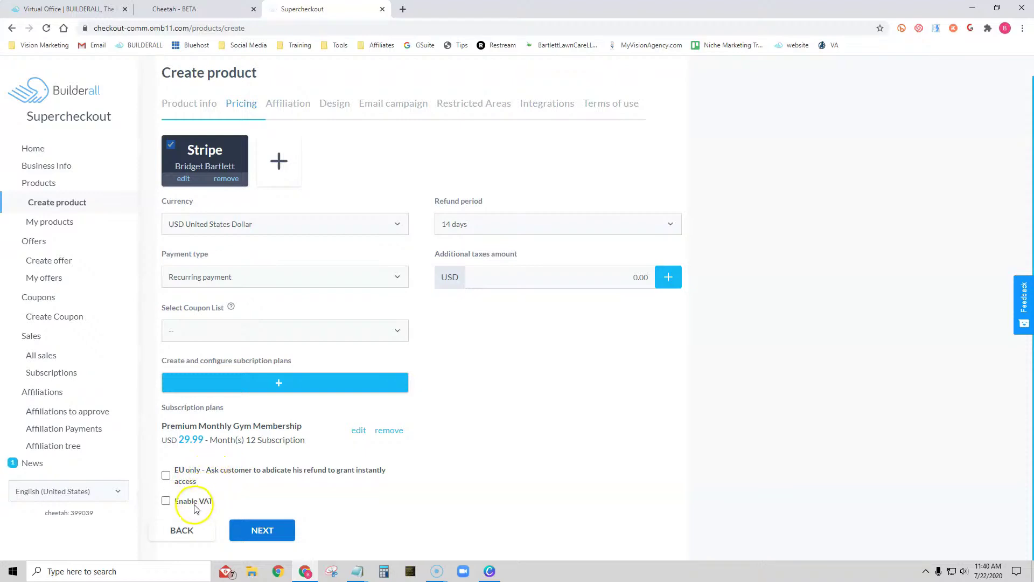
left_click(261, 531)
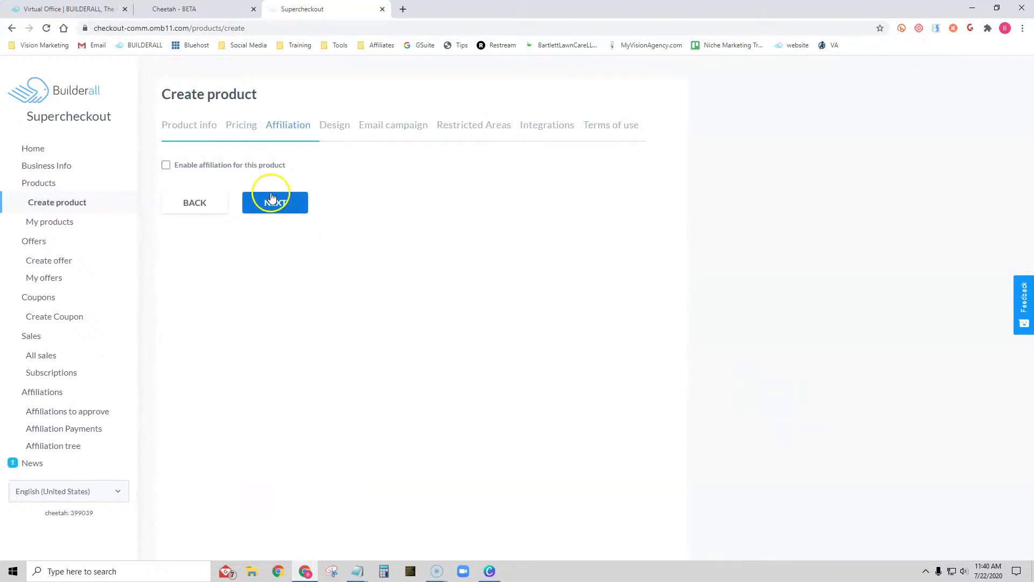
- Skip affiliation, choose the 3 Steps Checkout design, set Premium Membership as the Thank You page and Home - Gym Site Express as the selling page, and continue
left_click(273, 203)
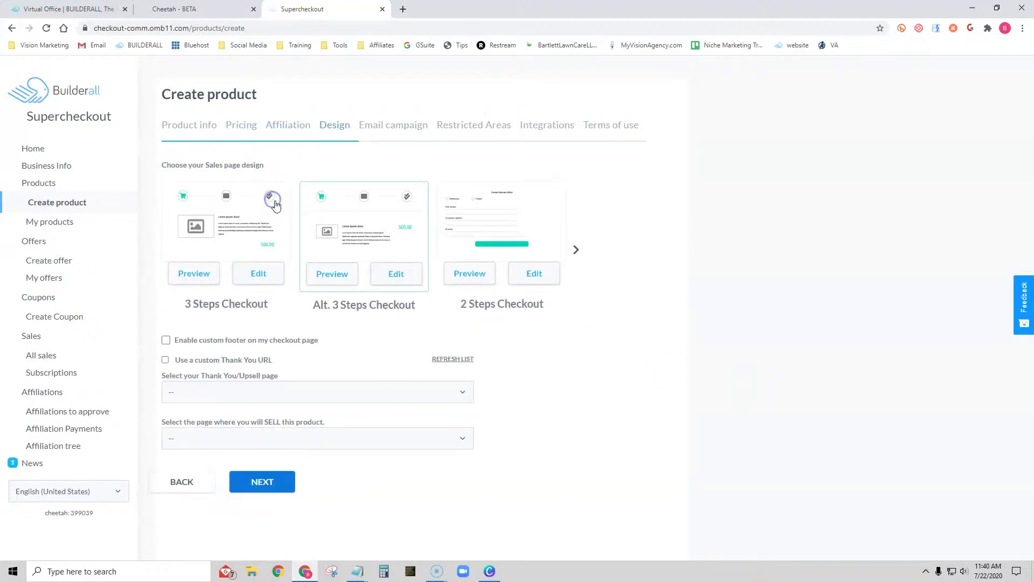
left_click(220, 214)
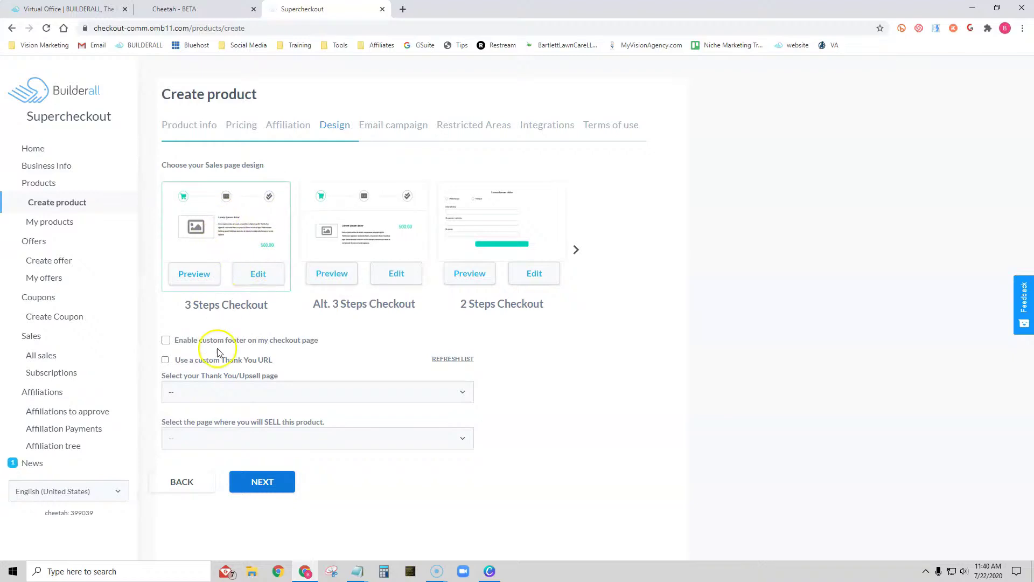
left_click(167, 344)
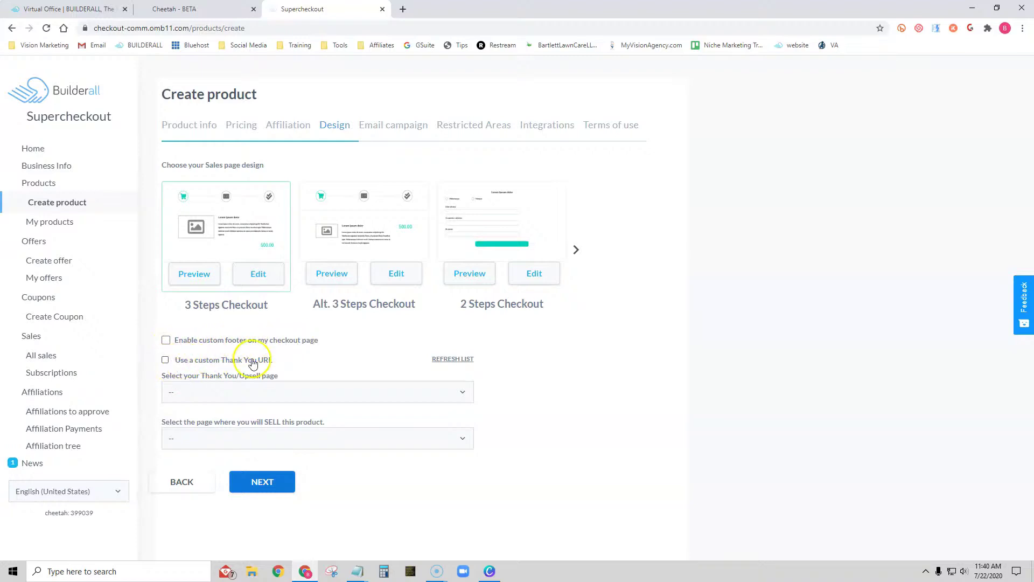
left_click(270, 393)
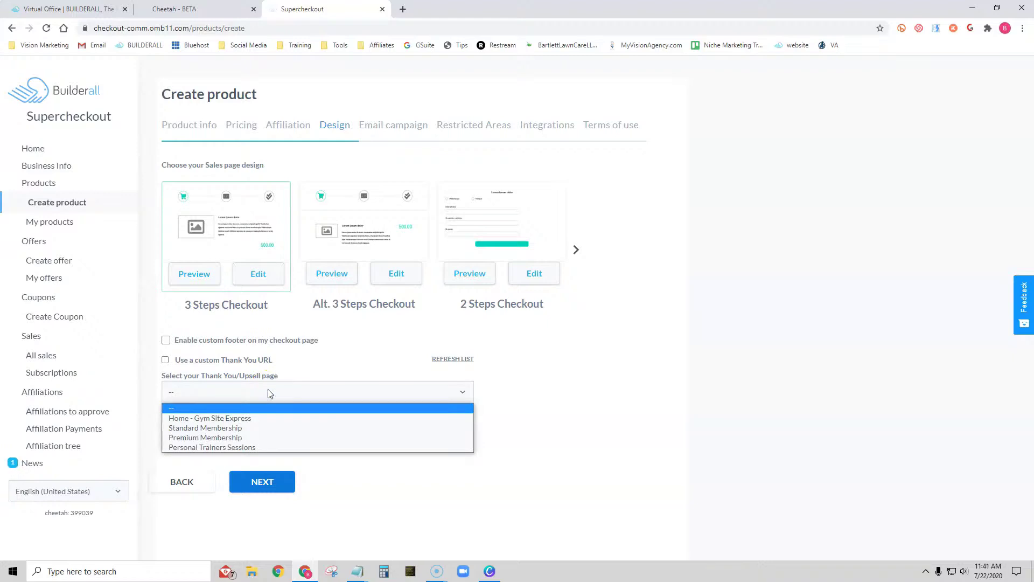
left_click(249, 438)
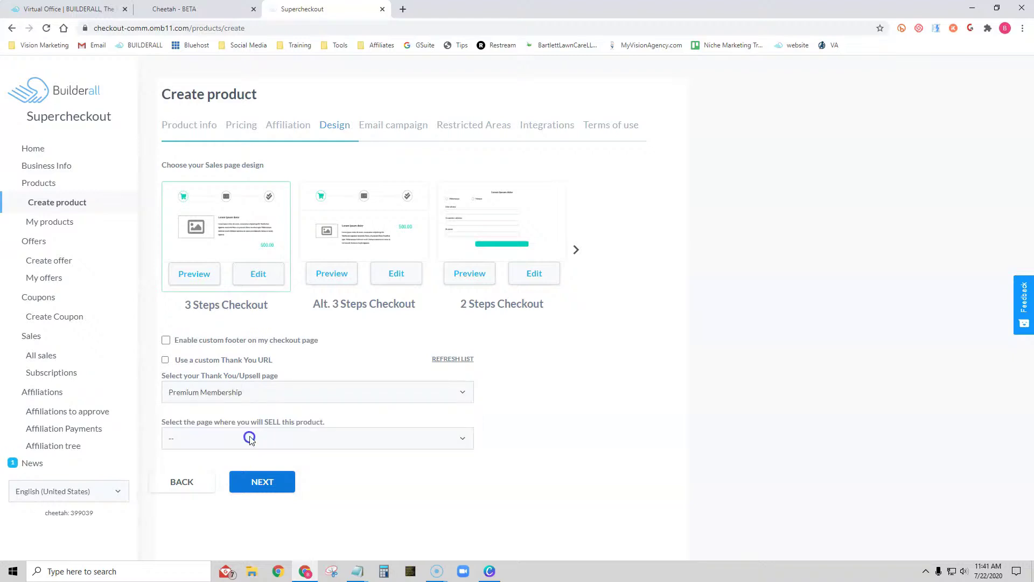
left_click(311, 442)
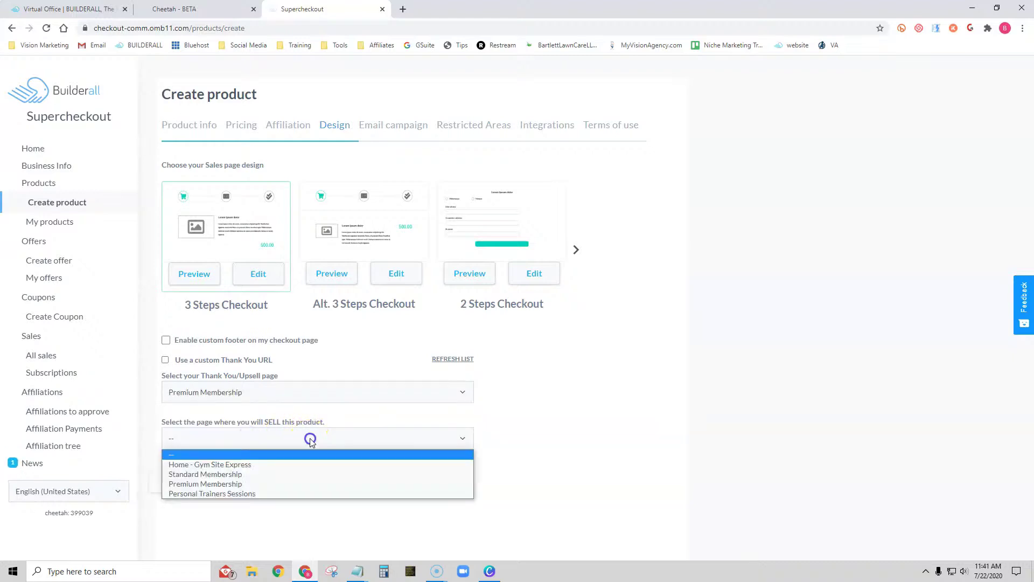
left_click(295, 464)
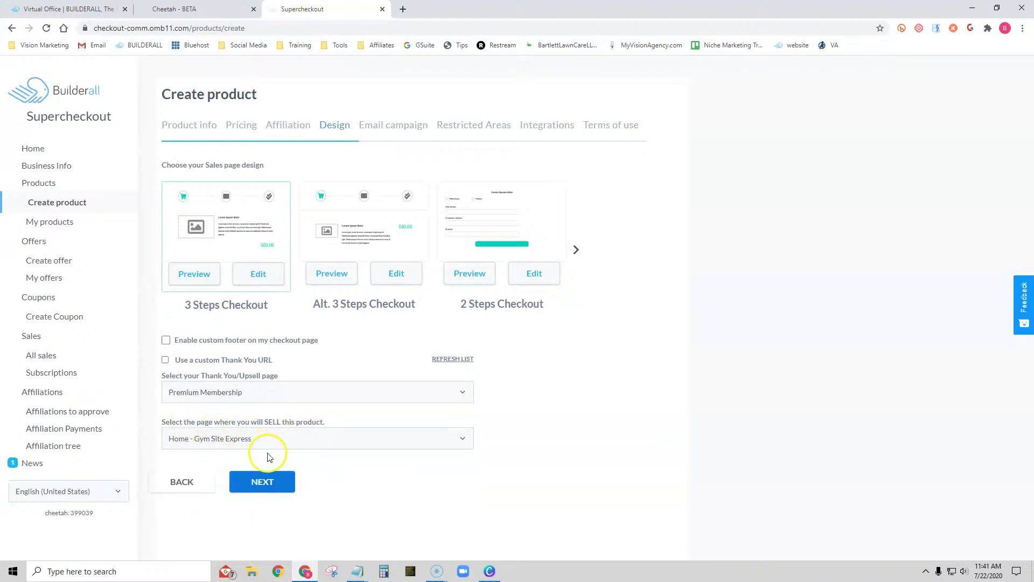
left_click(266, 483)
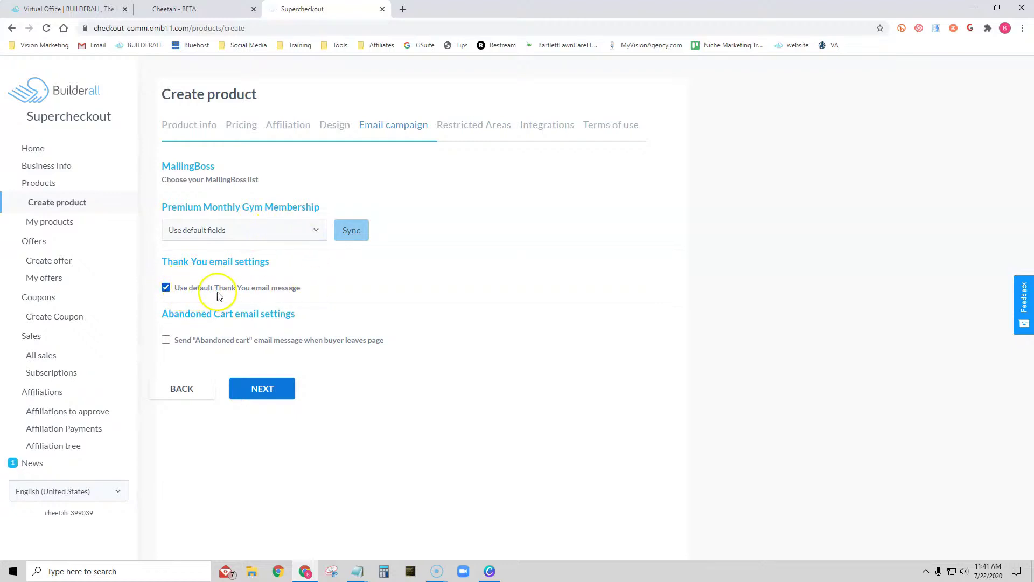
- Enable the "Abandoned cart" email with its default message and 1 hour delay, and continue past restricted areas and integrations without changes
left_click(166, 339)
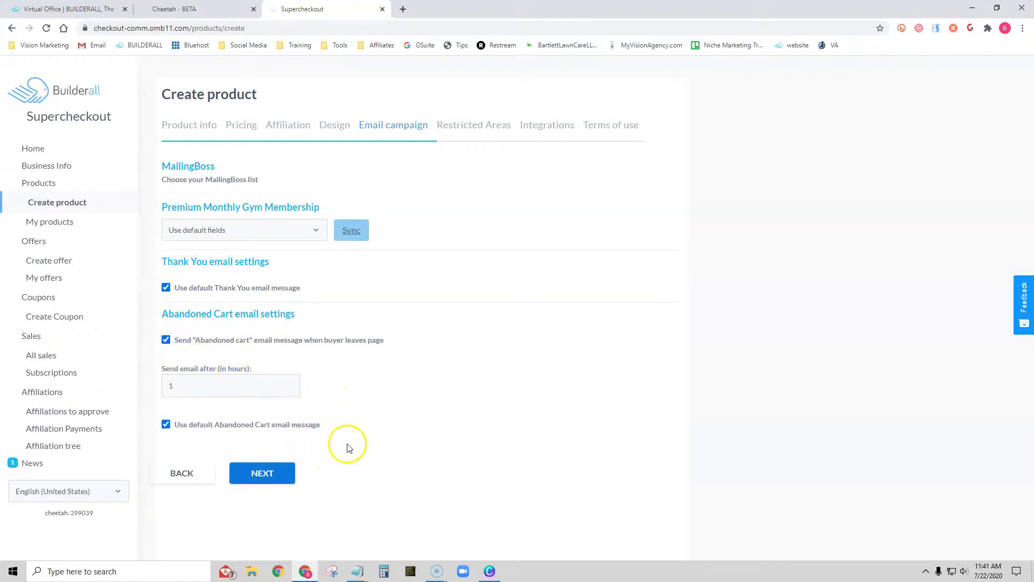
left_click(265, 474)
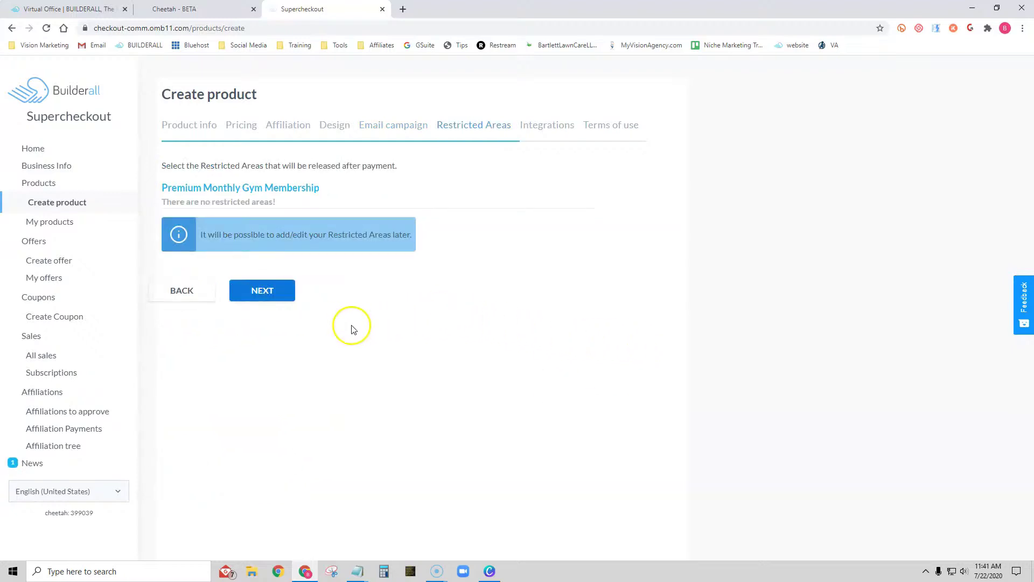
left_click(272, 291)
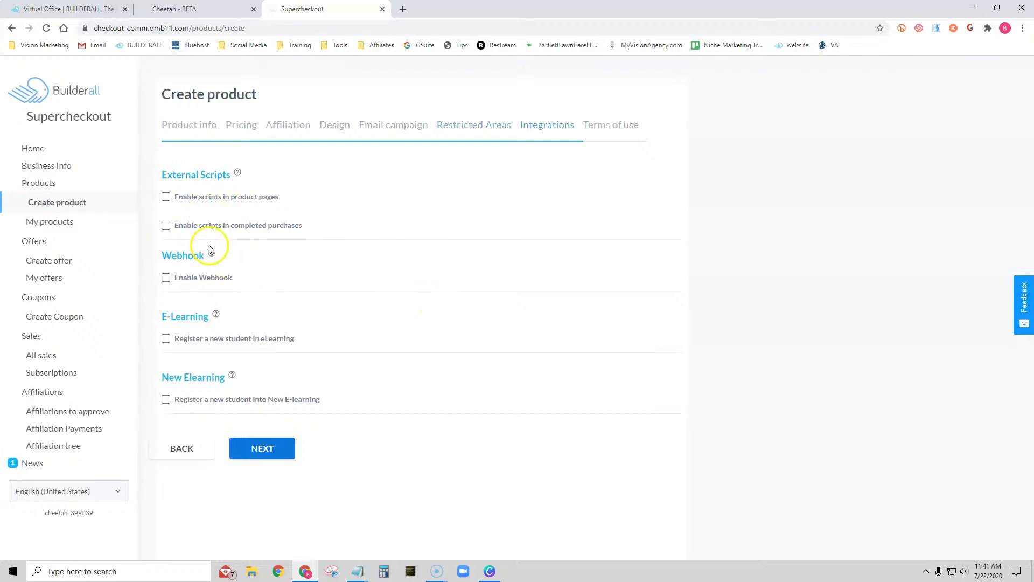
left_click(272, 449)
- Accept the Terms and Conditions and create the Premium Monthly Gym Membership product
scroll(407, 314, "down", 3)
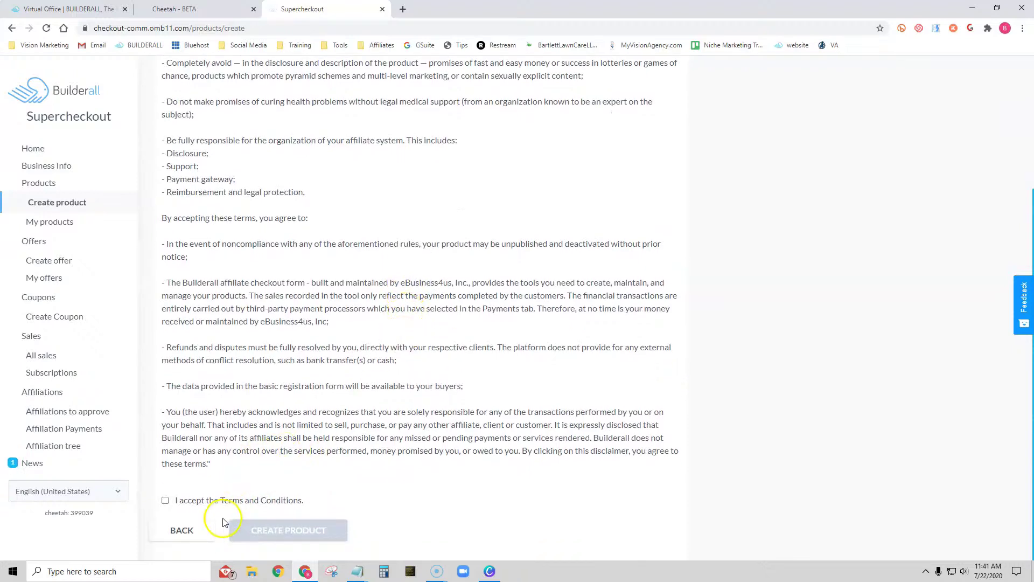
left_click(165, 501)
left_click(300, 530)
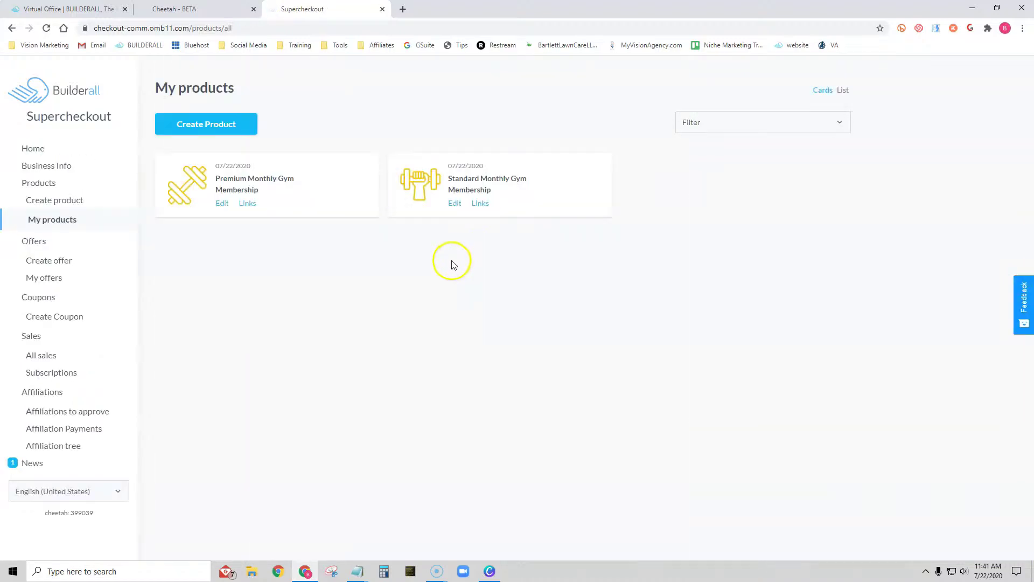
- Start a new product and copy "Premium Plus Membership +4 Personal Training Sessions" from the Service C line in the Notepad list
left_click(234, 125)
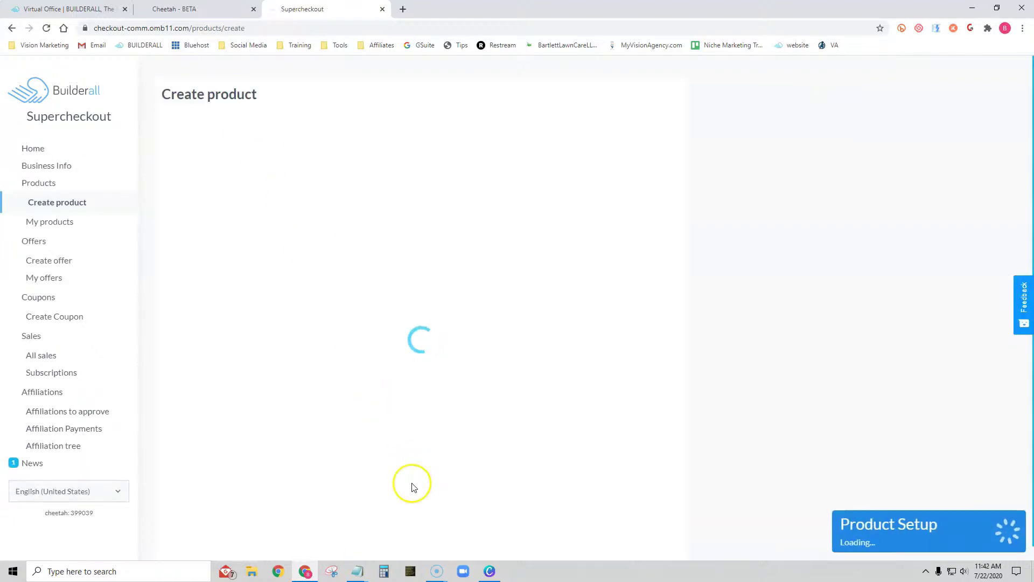
mouse_move(356, 568)
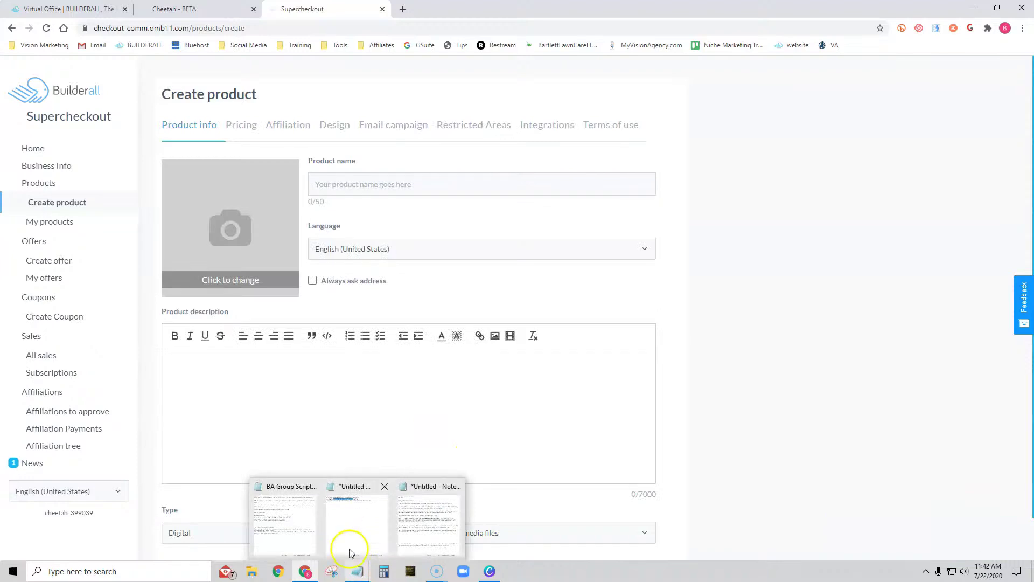
left_click(345, 509)
left_click_drag(636, 144, 842, 144)
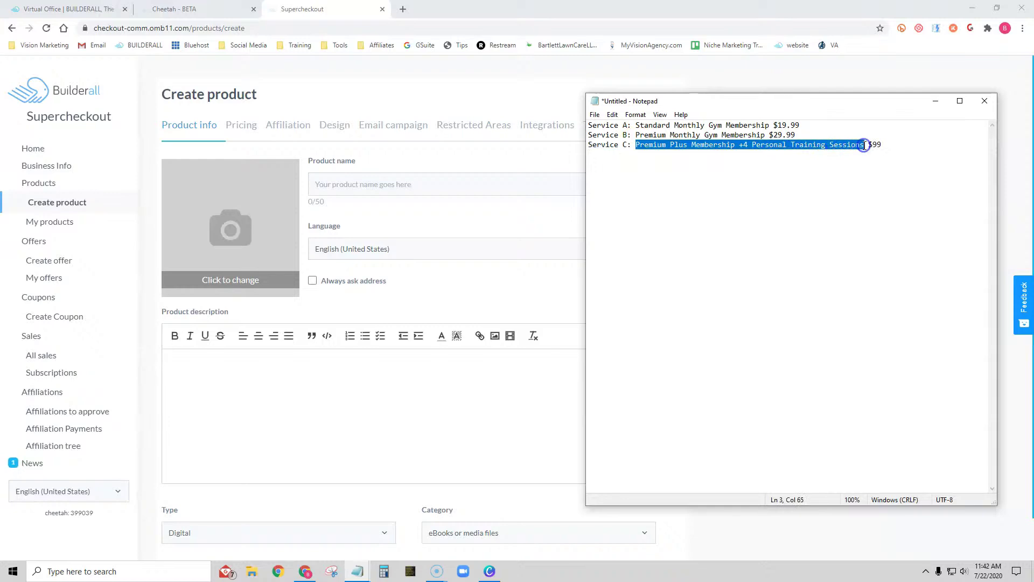
right_click(864, 144)
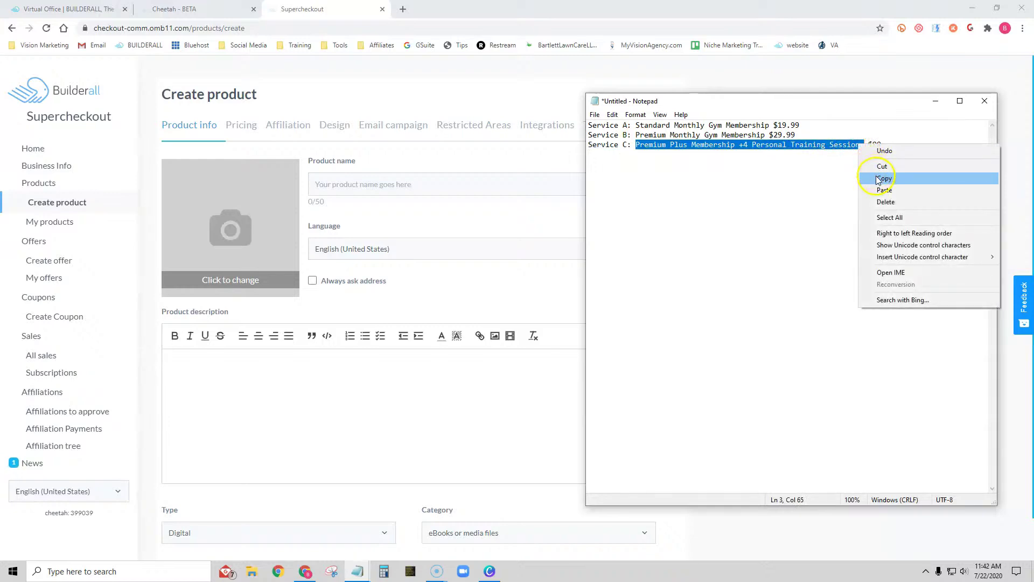
left_click(879, 179)
- Name the product "Premium Plus +4 Personal Training Sessions" and enter "Premium Plus Membership +4 Personal Training Sessions" as its description
left_click(340, 184)
key("ctrl+v")
left_click(492, 184)
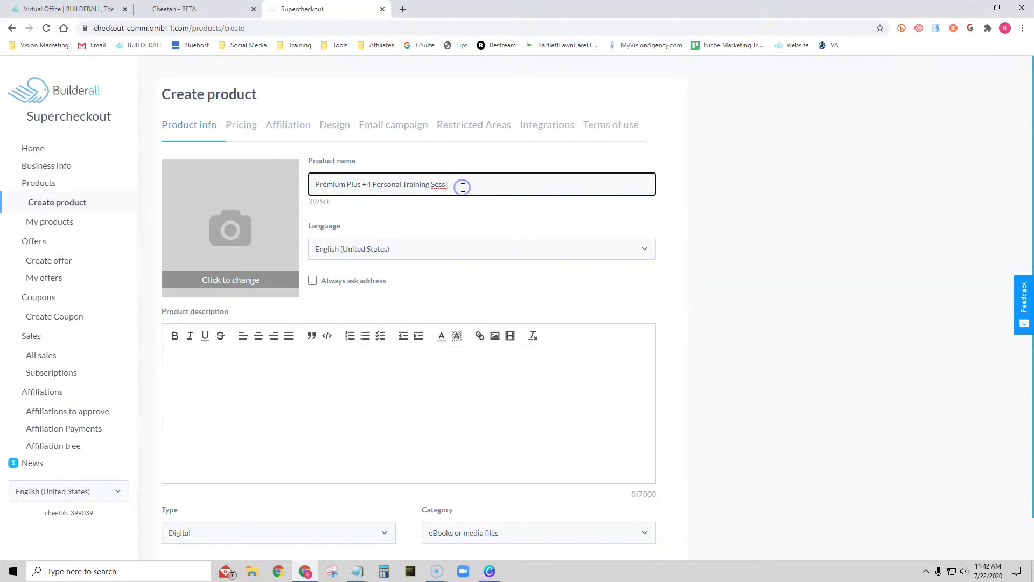
left_click(218, 366)
key("ctrl+v")
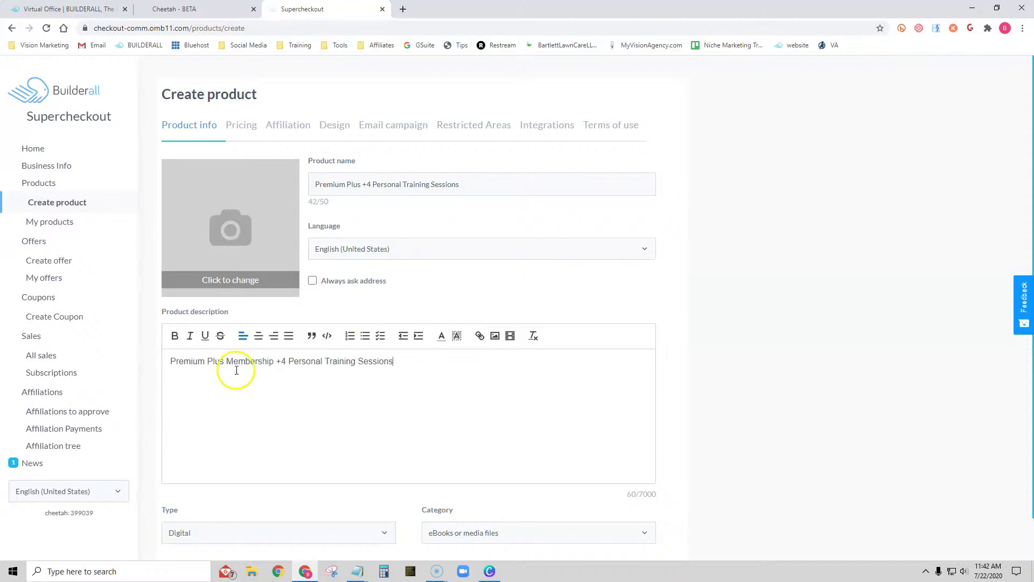
- Upload the yellow personal trainer icon as the product image, adjusting the crop area around the figure
left_click(230, 239)
left_click(414, 170)
left_click(425, 273)
left_click_drag(512, 318, 499, 302)
left_click_drag(601, 375, 623, 410)
left_click(546, 435)
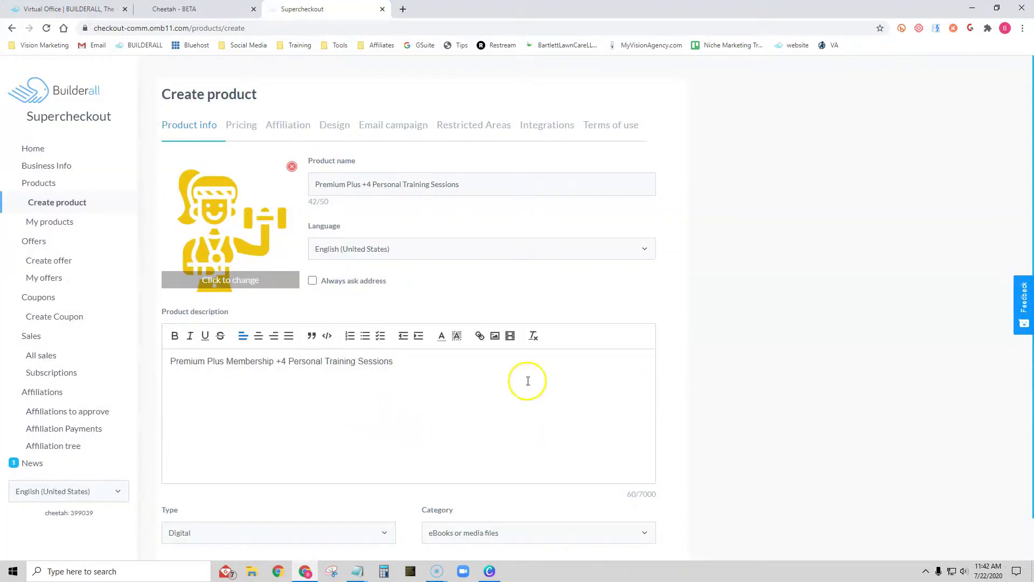
- Keep the Digital type, choose the "Courses or subscriptions" category, and continue to pricing
scroll(484, 377, "down", 1)
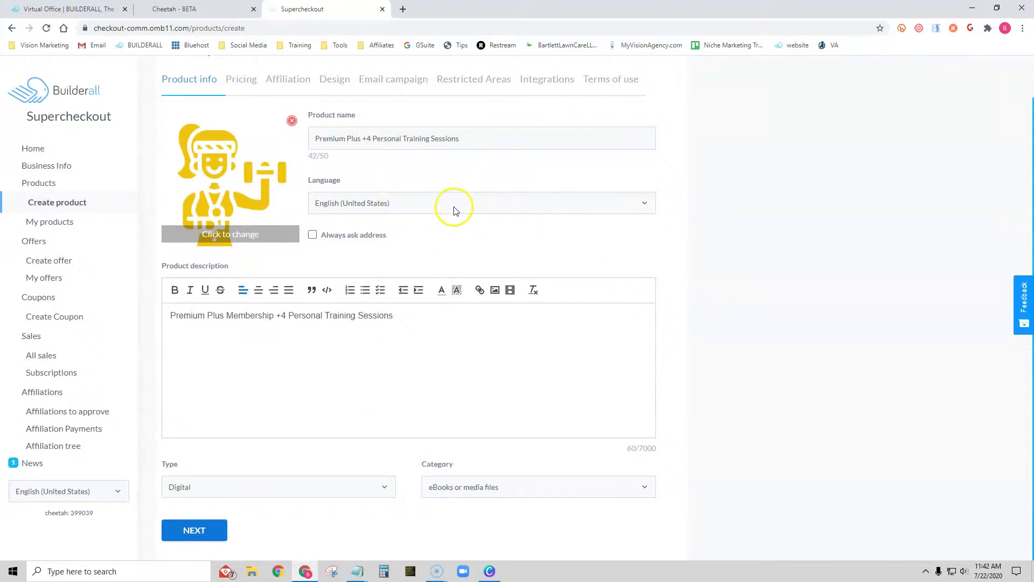
left_click(230, 487)
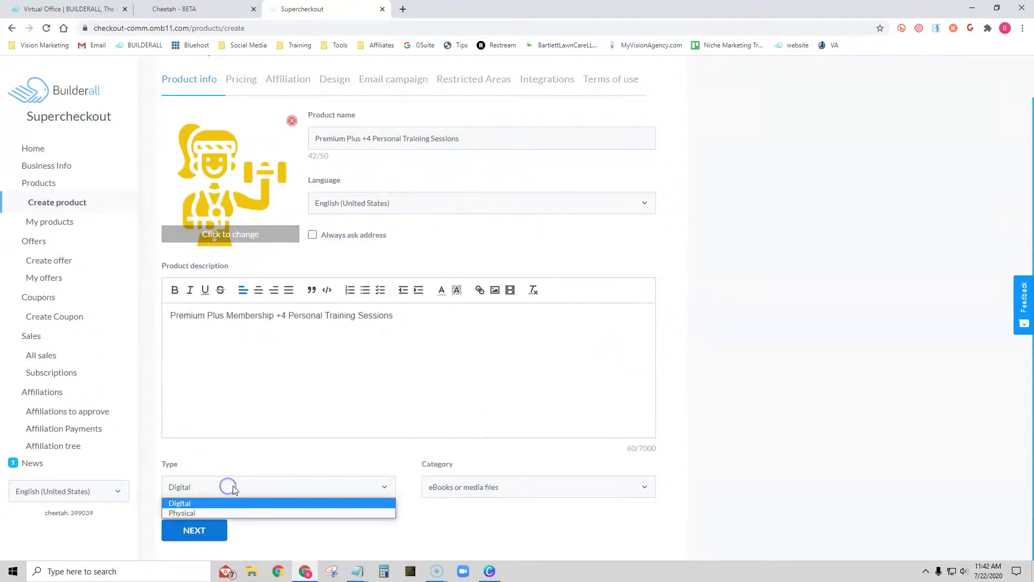
left_click(520, 487)
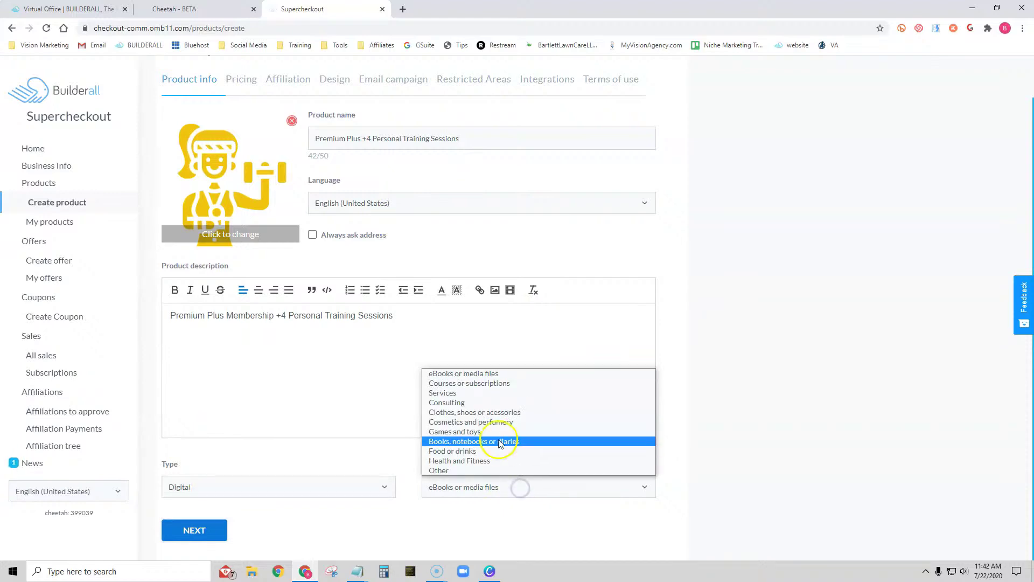
left_click(490, 384)
left_click(194, 530)
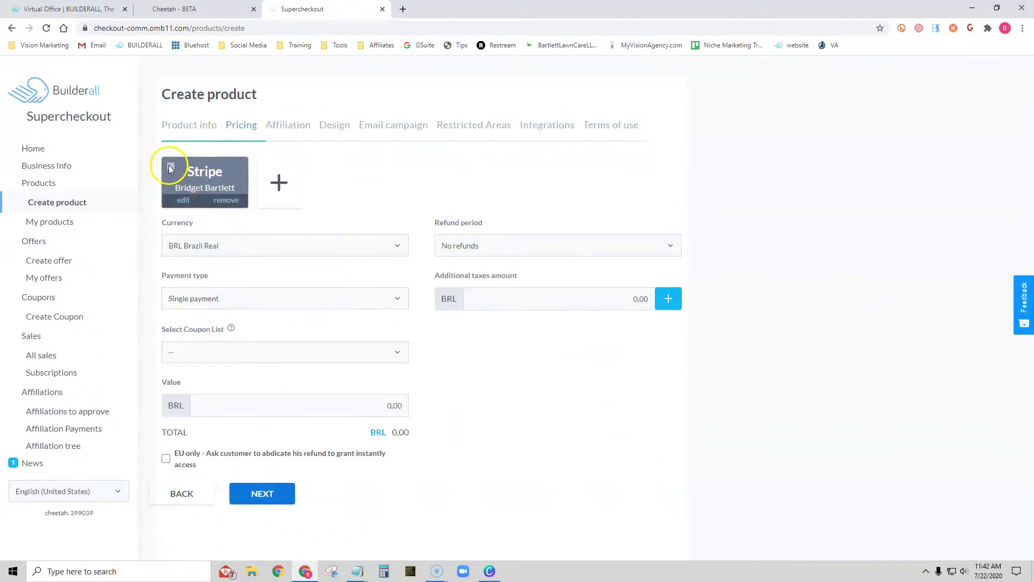
- Select the Stripe account and set USD United States Dollar, a 14 days refund period and Recurring payment for the Premium Plus product
left_click(170, 168)
left_click(220, 246)
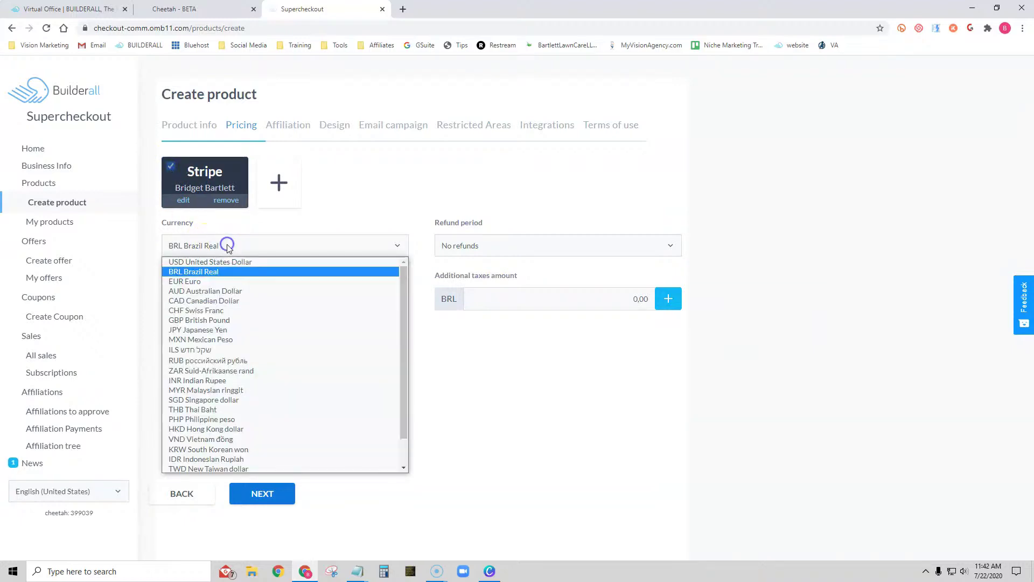
left_click(234, 260)
left_click(527, 246)
left_click(508, 271)
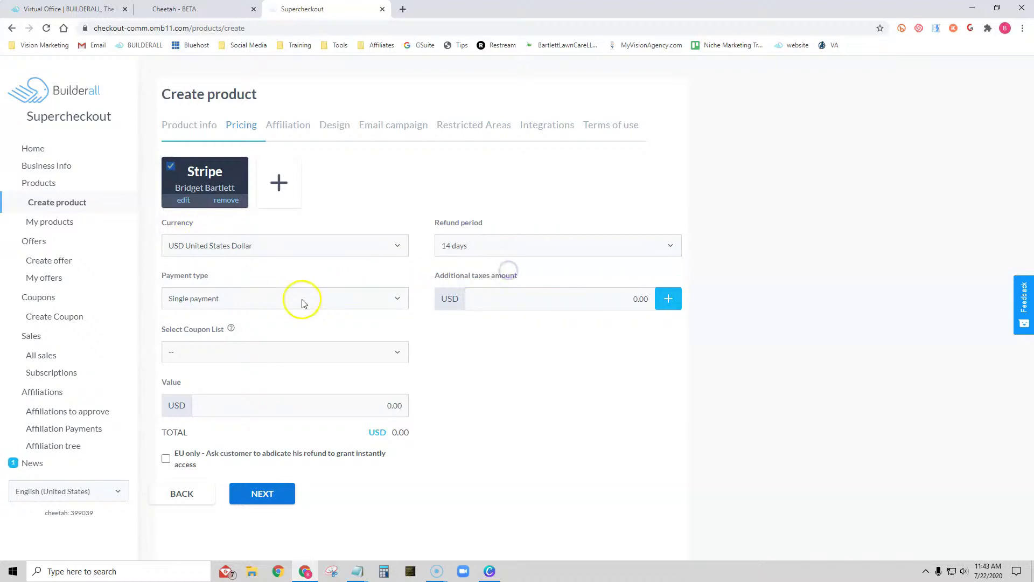
left_click(297, 299)
left_click(288, 324)
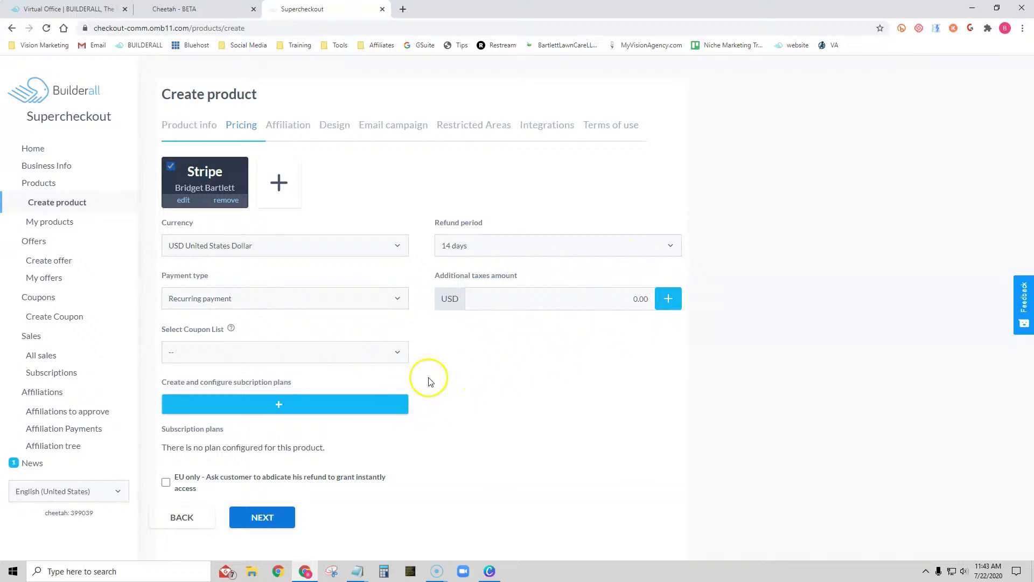
- Add a subscription plan titled "Premium Plus +4 Personal Training Sessions" with a price of 99.00 USD
left_click(281, 405)
left_click(299, 160)
key("ctrl+v")
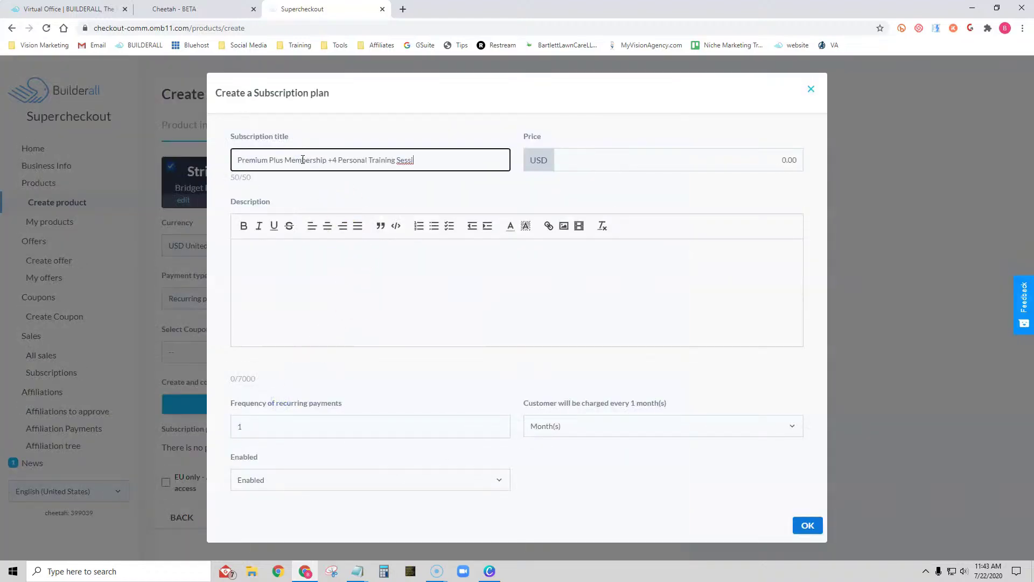
left_click(326, 160)
key("BackSpace")
key("BackSpace")
key("BackSpace")
key("BackSpace")
key("BackSpace")
key("BackSpace")
key("BackSpace")
key("BackSpace")
key("BackSpace")
key("BackSpace")
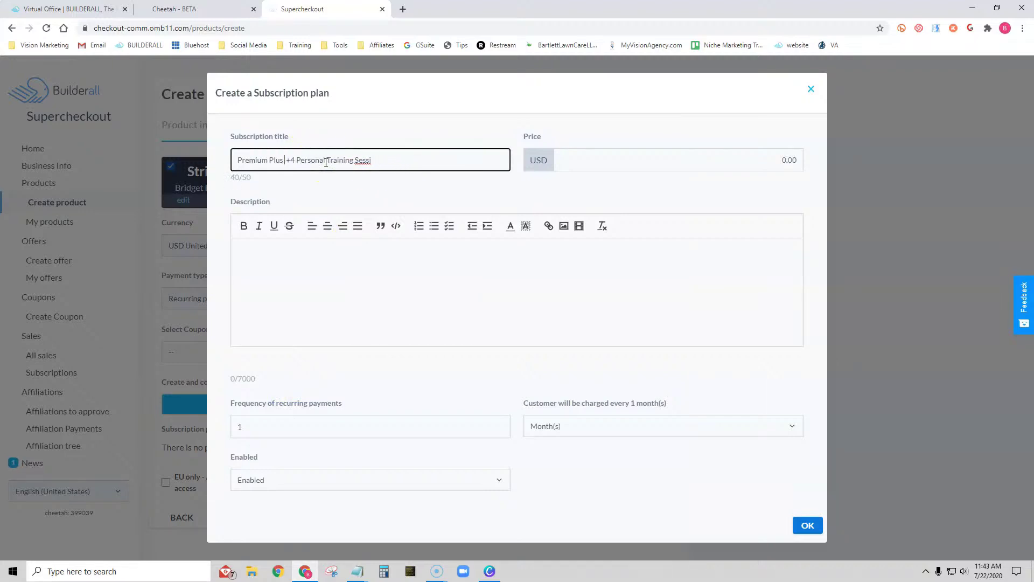
left_click(390, 160)
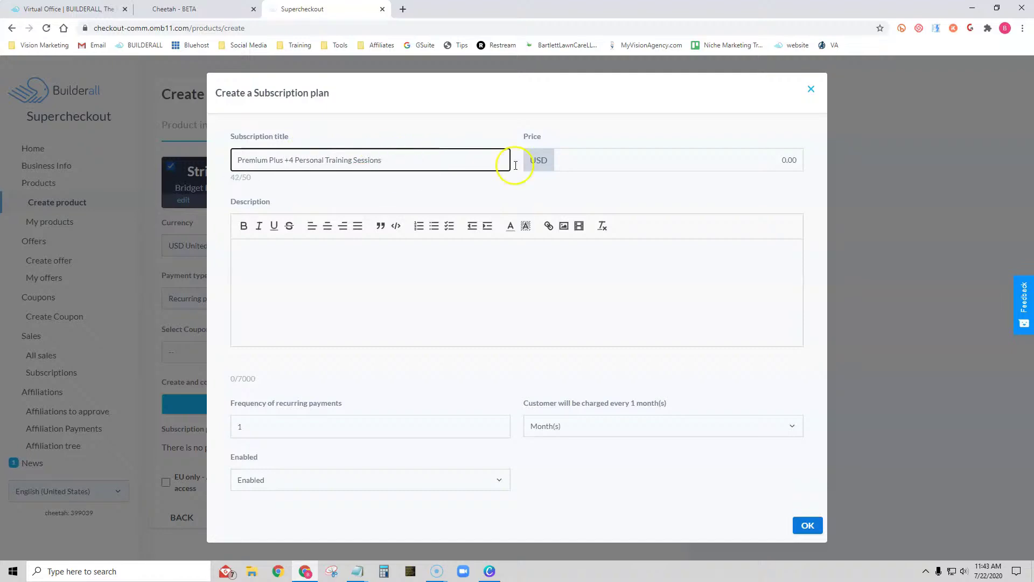
left_click(796, 160)
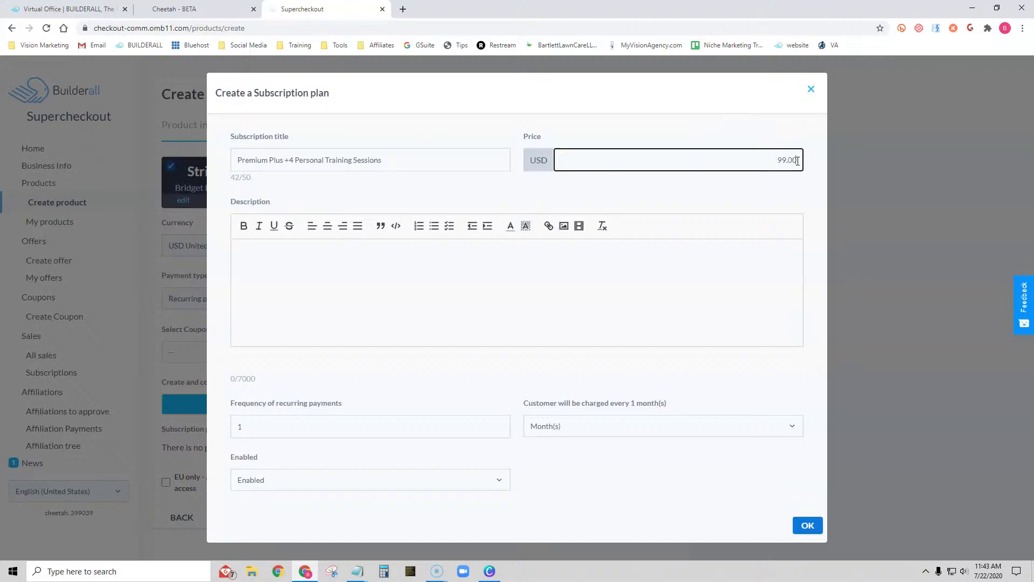
- Add the description "Premium Plus Membership +4 Personal Training Sessions (1 year commitment)", set payments to every 12 Month(s), and save the subscription plan
left_click(320, 260)
key("ctrl+v")
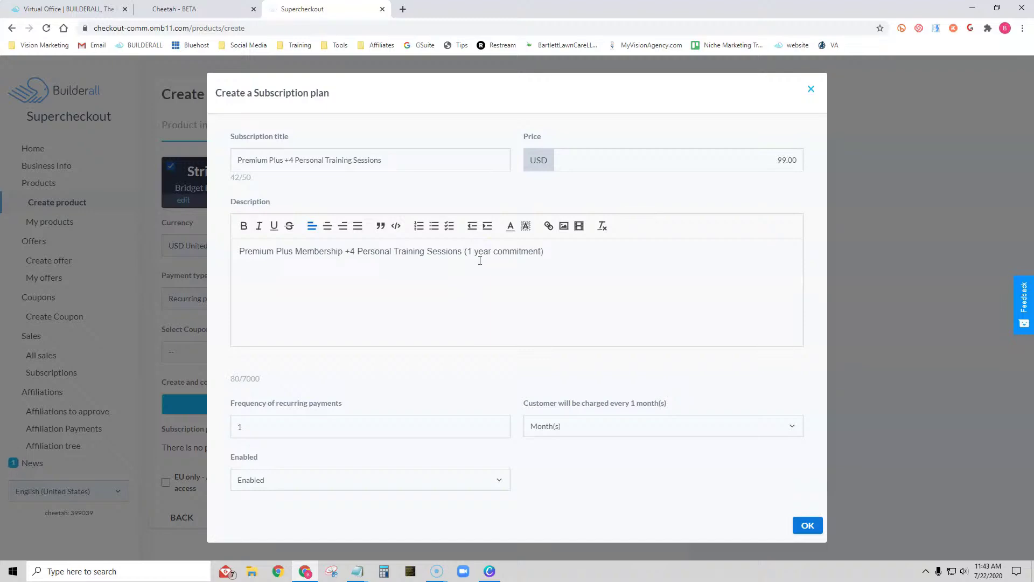
left_click(308, 425)
type("2")
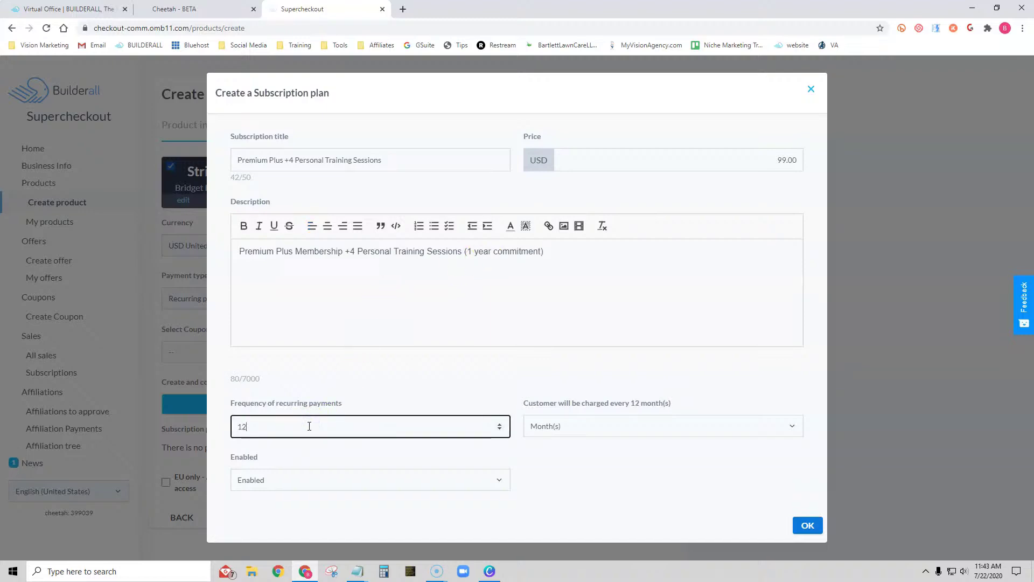
left_click(586, 425)
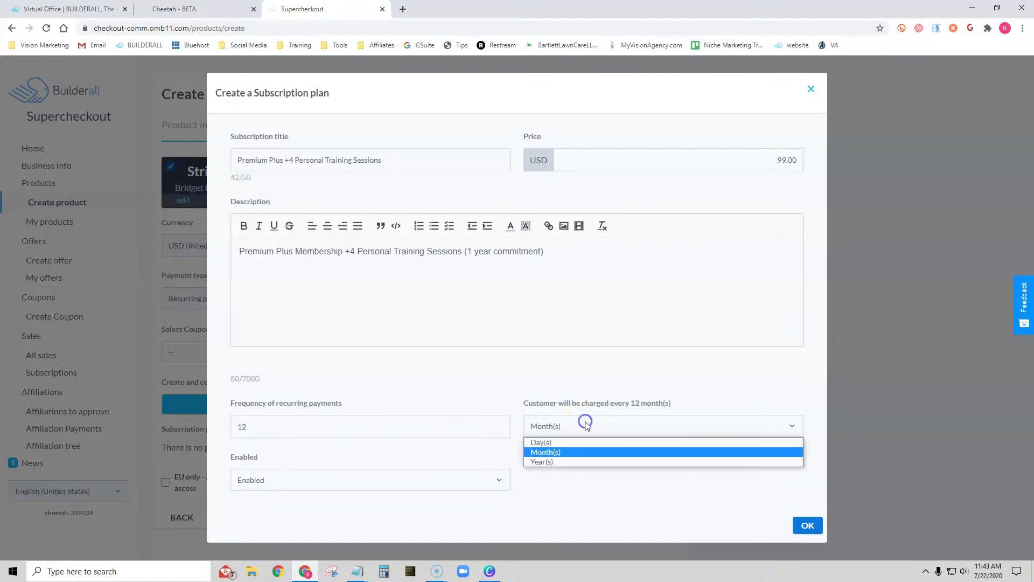
left_click(546, 452)
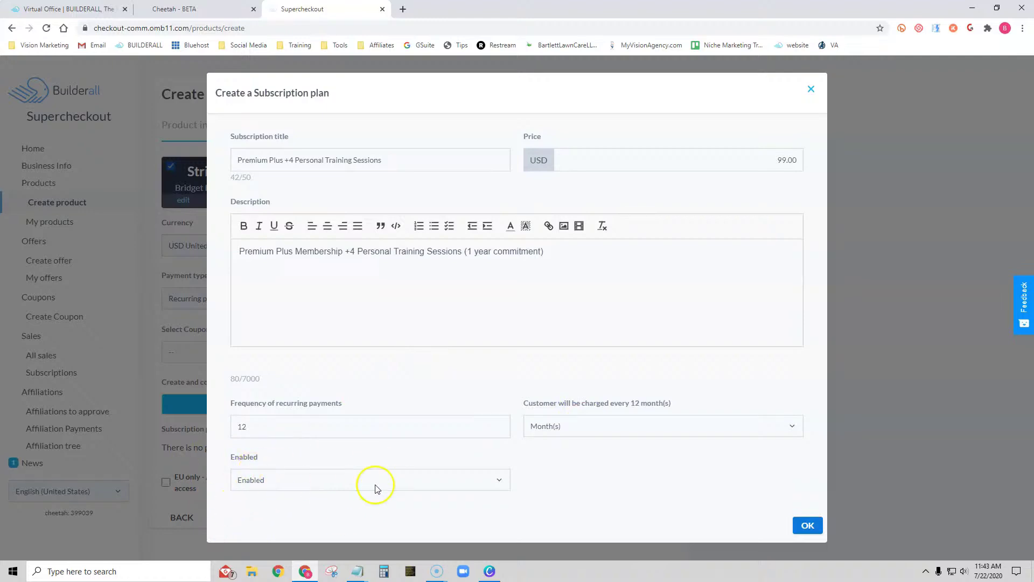
left_click(808, 525)
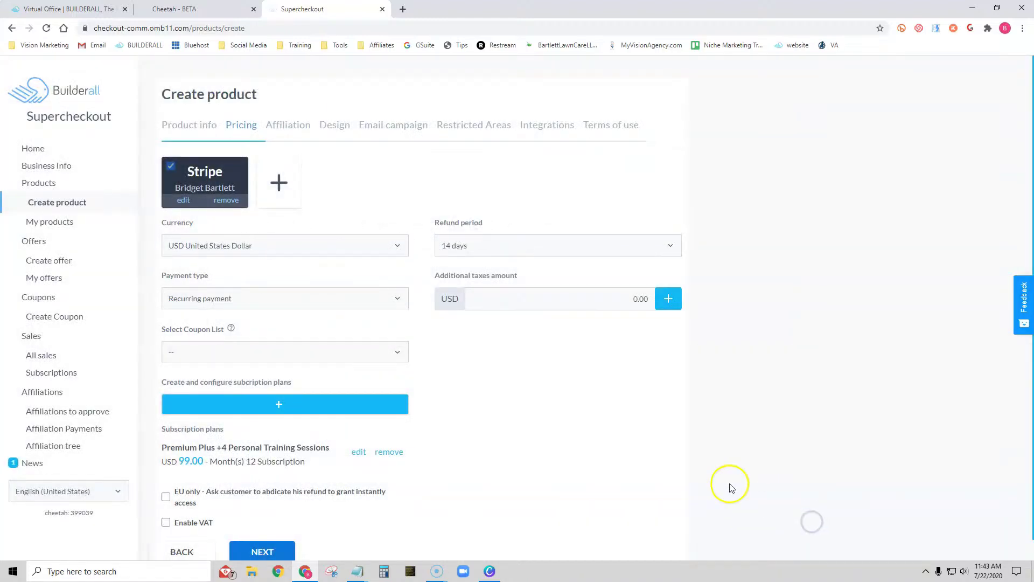
- Continue past pricing and affiliation, leaving affiliation disabled, and choose the 3 Steps Checkout sales page design
scroll(505, 454, "down", 1)
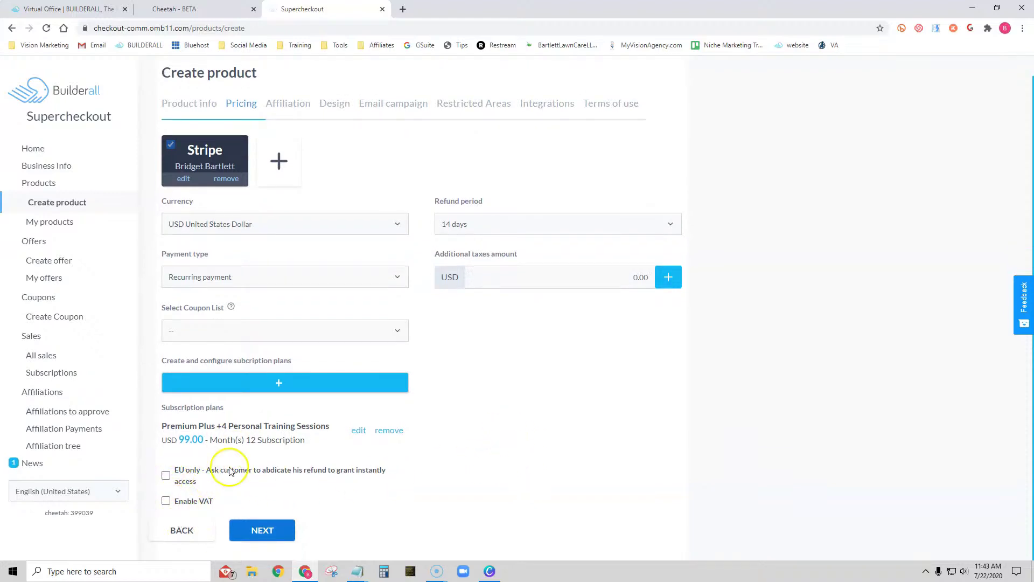
left_click(275, 533)
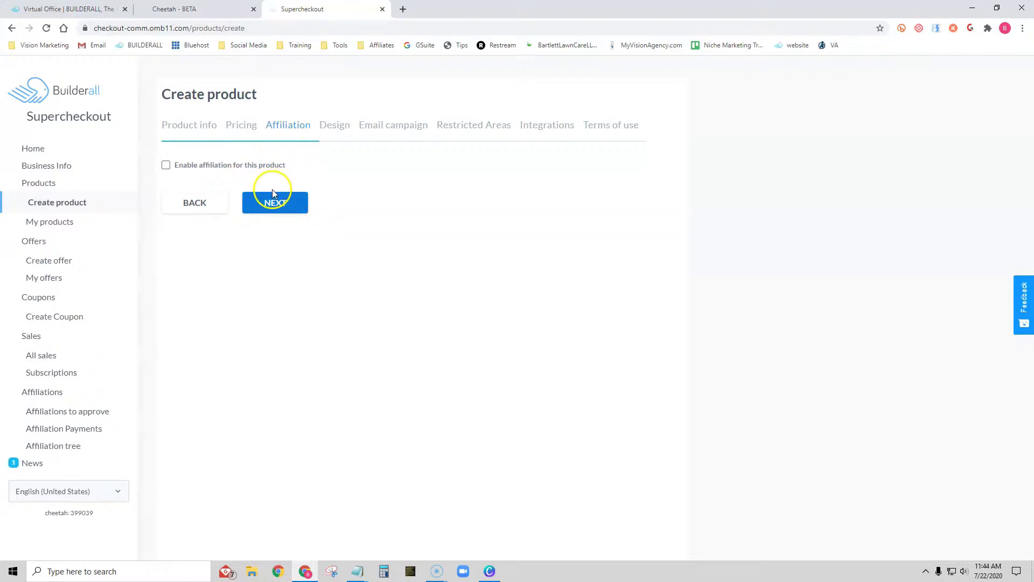
left_click(275, 203)
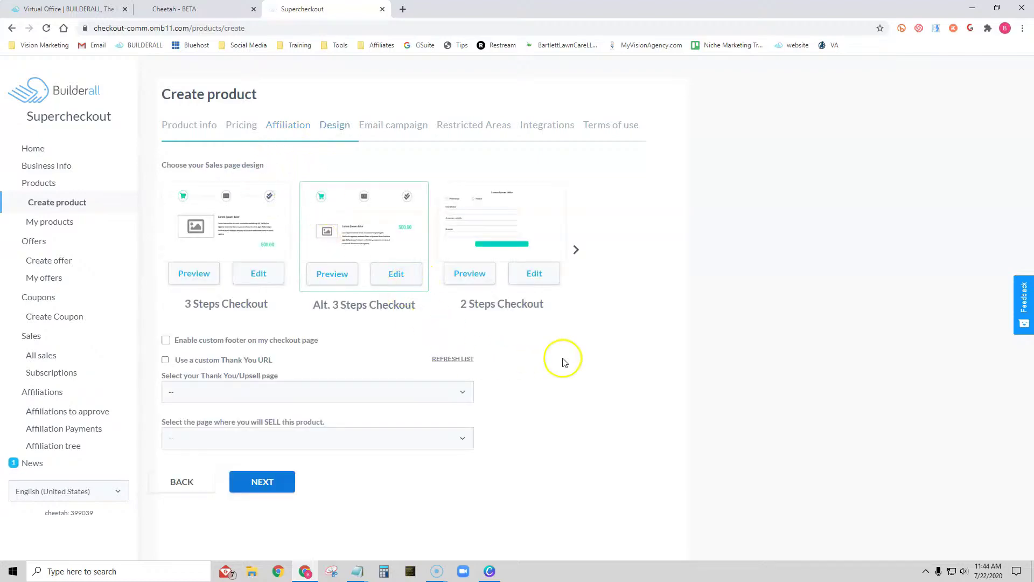
left_click(208, 221)
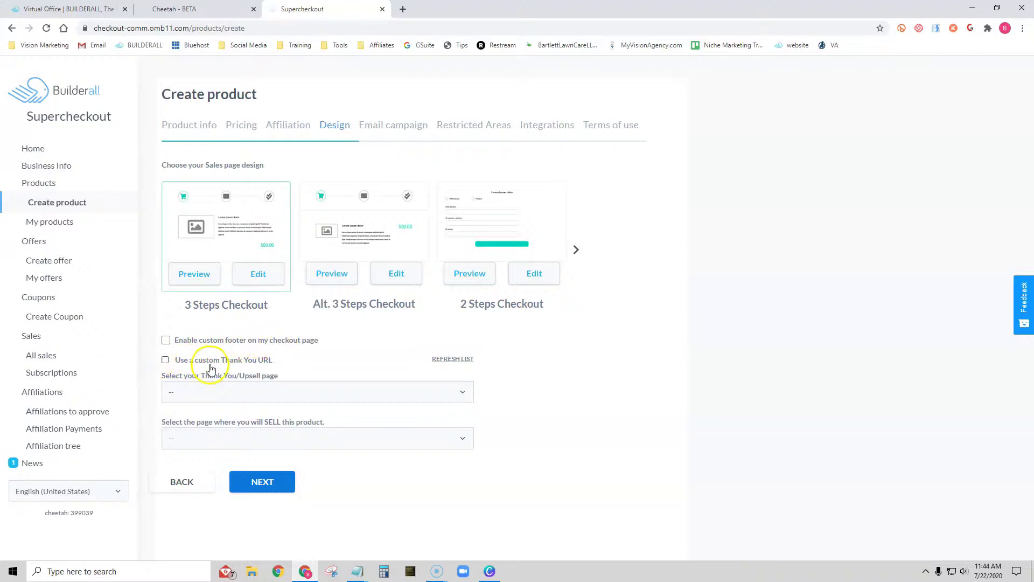
- Set the Thank You/Upsell page to Personal Trainers Sessions and the selling page to Home - Gym Site Express, and continue to the email campaign settings
left_click(259, 392)
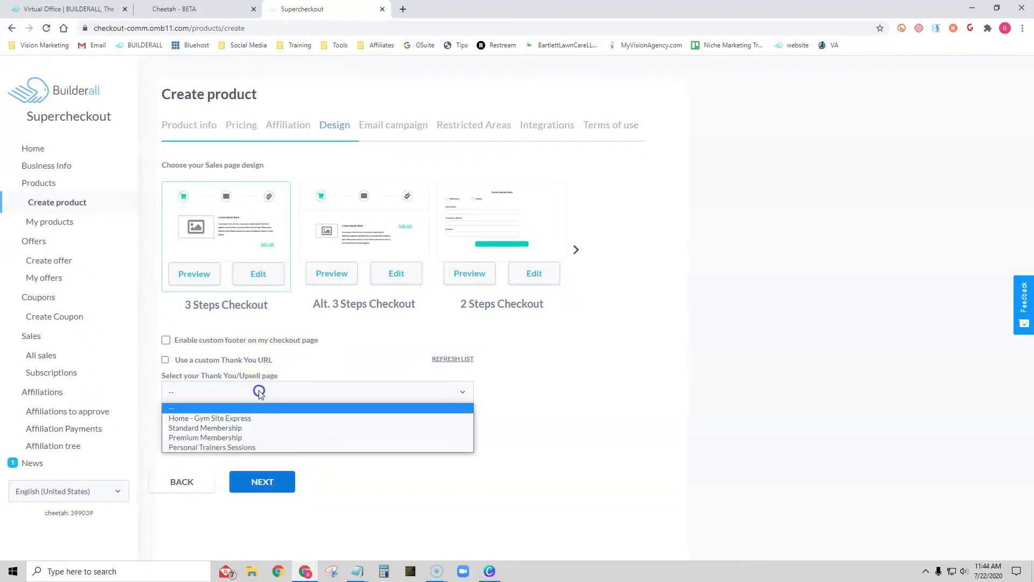
left_click(241, 446)
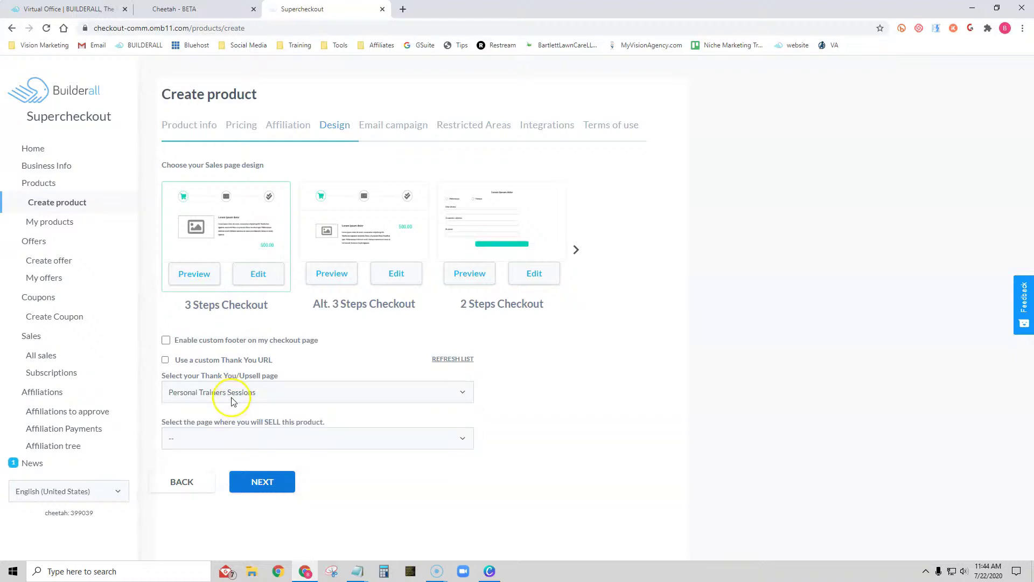
left_click(241, 441)
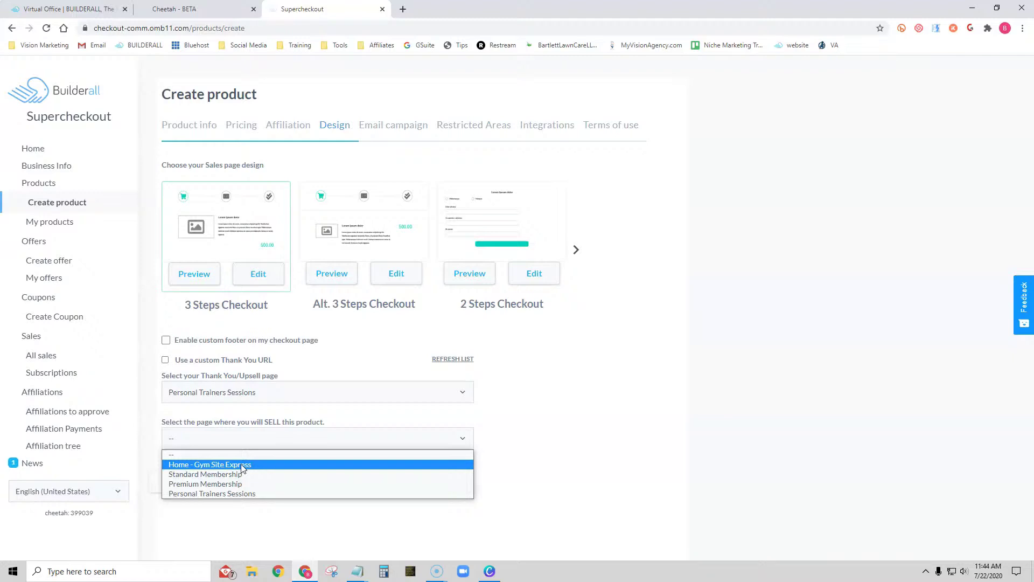
left_click(241, 467)
left_click(264, 481)
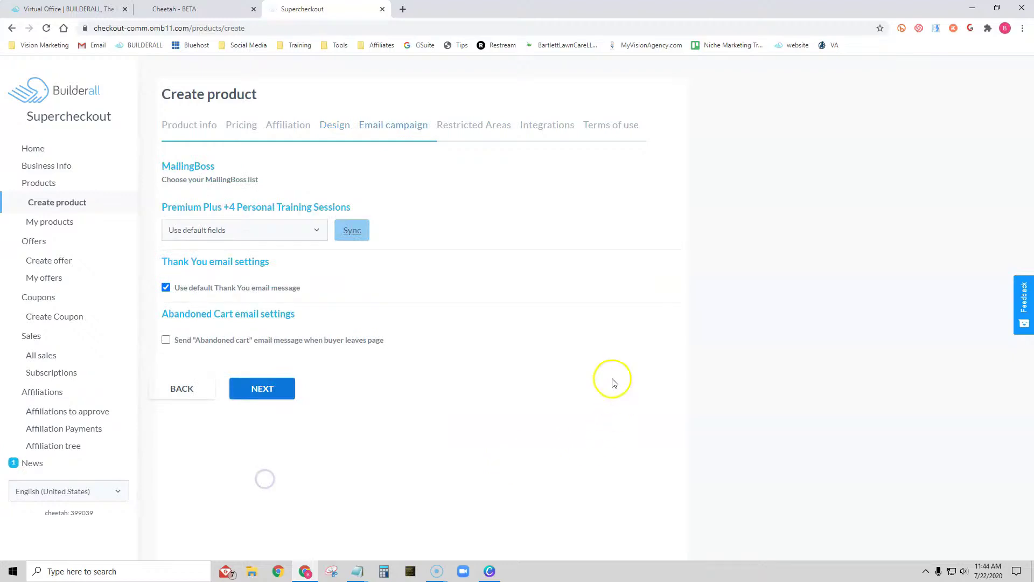
- Keep the default MailingBoss fields, enable the "Abandoned cart" email for buyers who leave the page, and continue
left_click(239, 231)
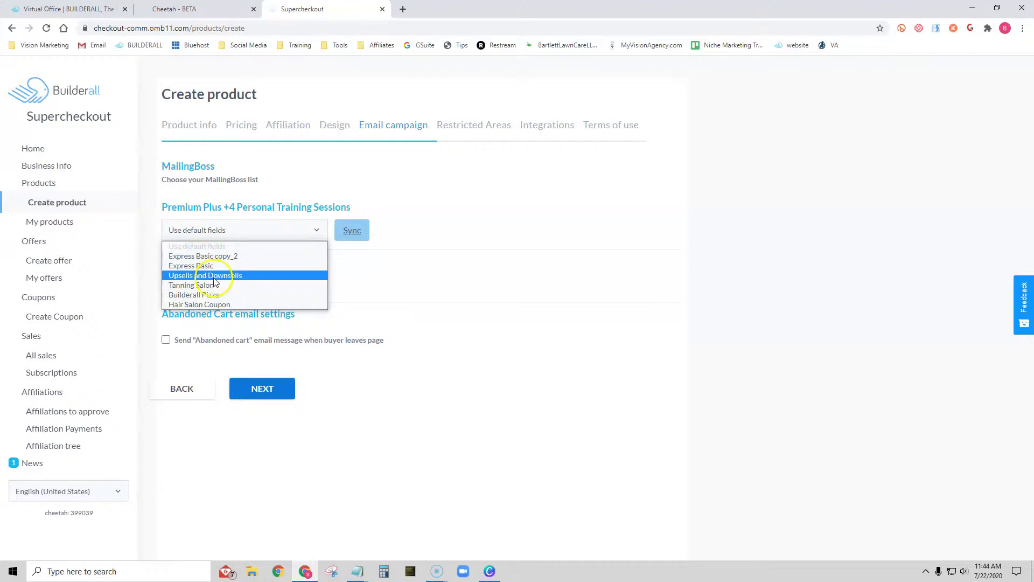
left_click(415, 282)
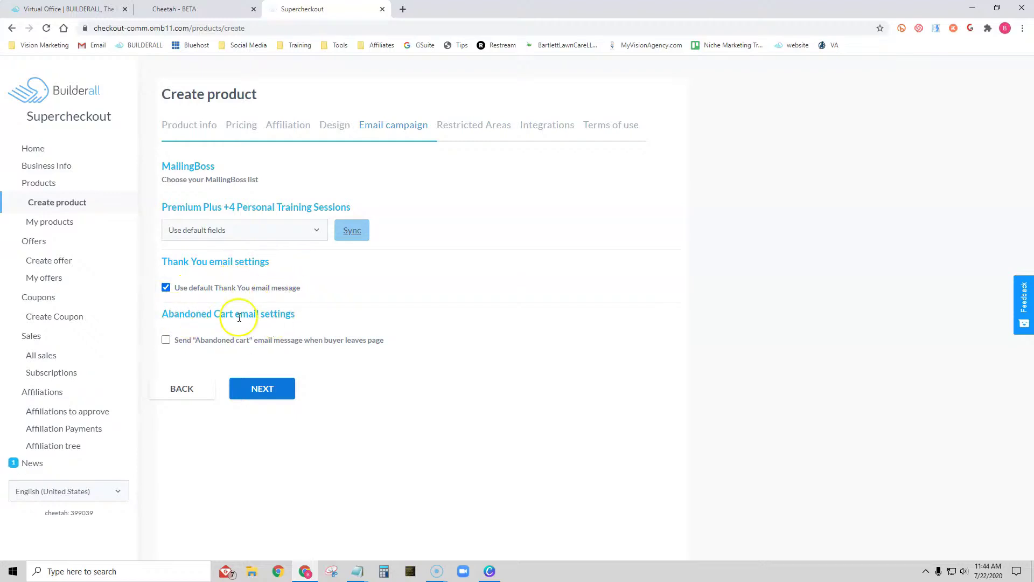
left_click(167, 340)
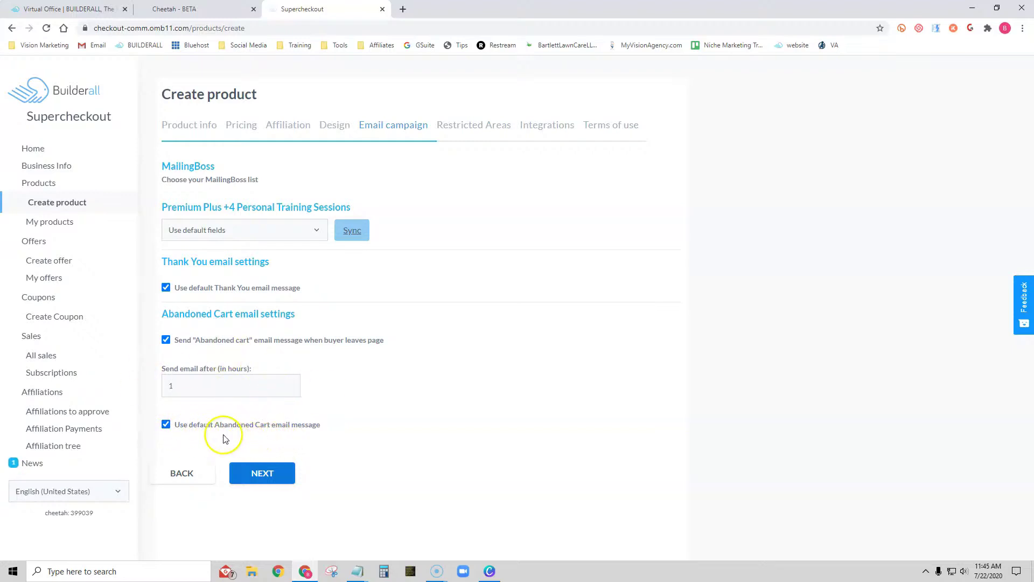
left_click(268, 474)
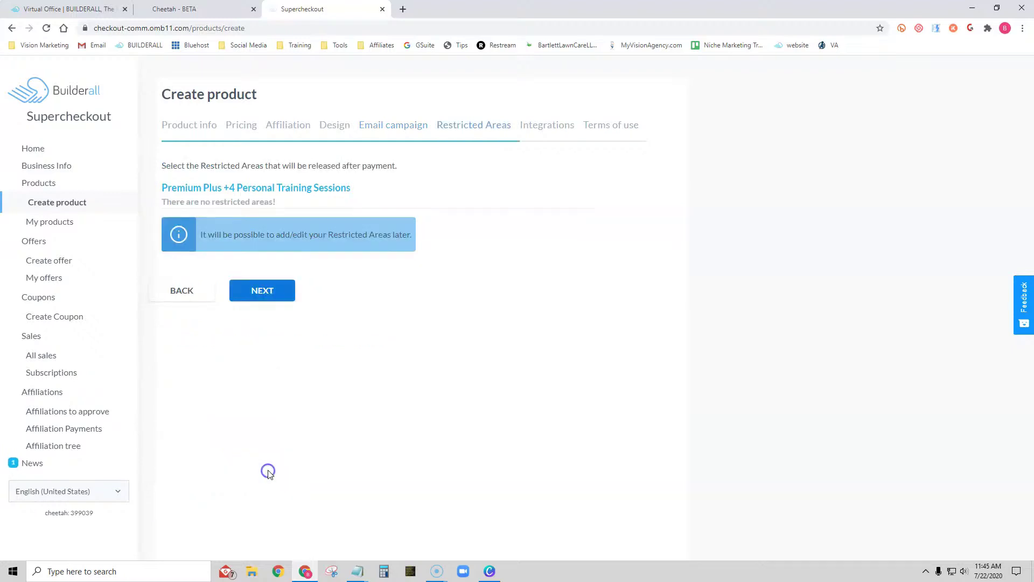
- Continue without restricted areas or integrations, accept the Terms and Conditions, and create the Premium Plus product
left_click(273, 294)
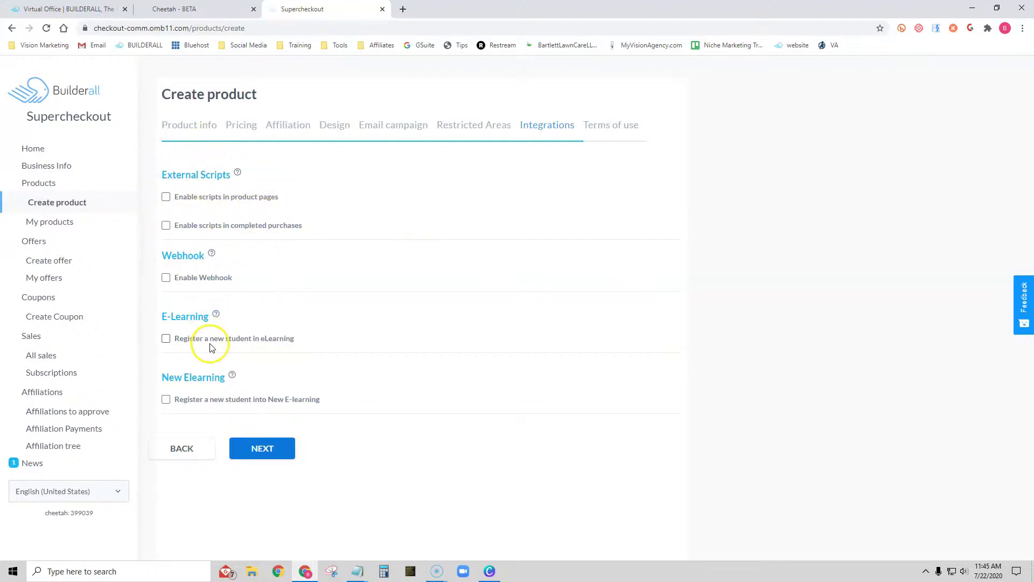
left_click(262, 450)
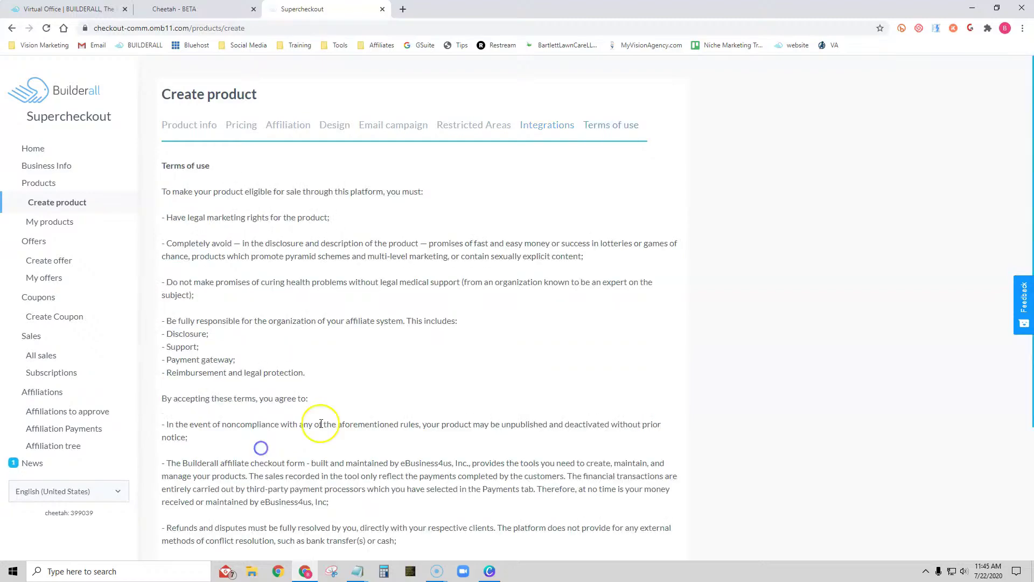
scroll(292, 276, "down", 4)
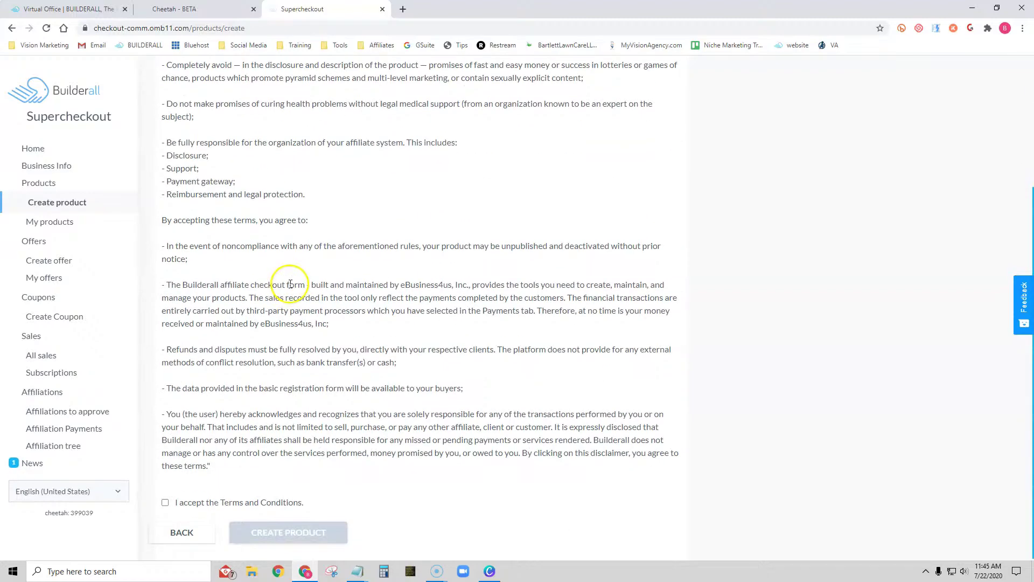
left_click(166, 501)
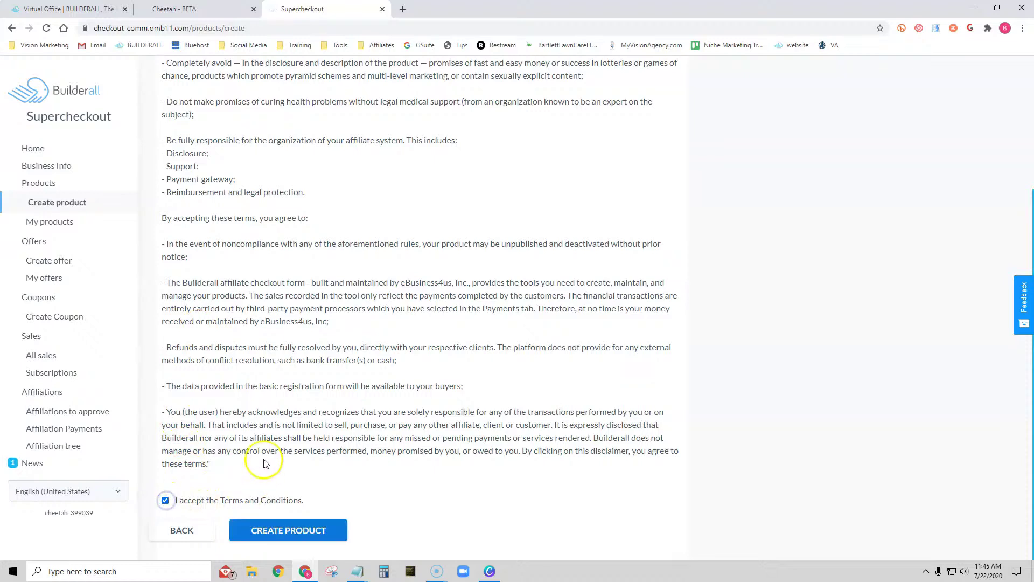
left_click(300, 535)
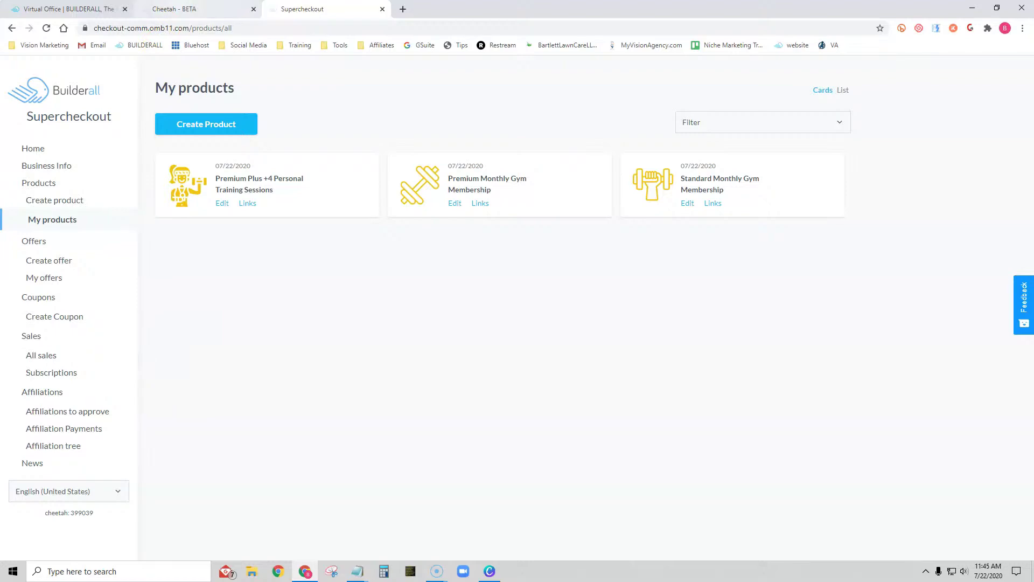
- Switch to the Cheetah site builder and open the Home - Gym Site Express page for editing at the "Choose a Plan That Works For You" section
left_click(178, 9)
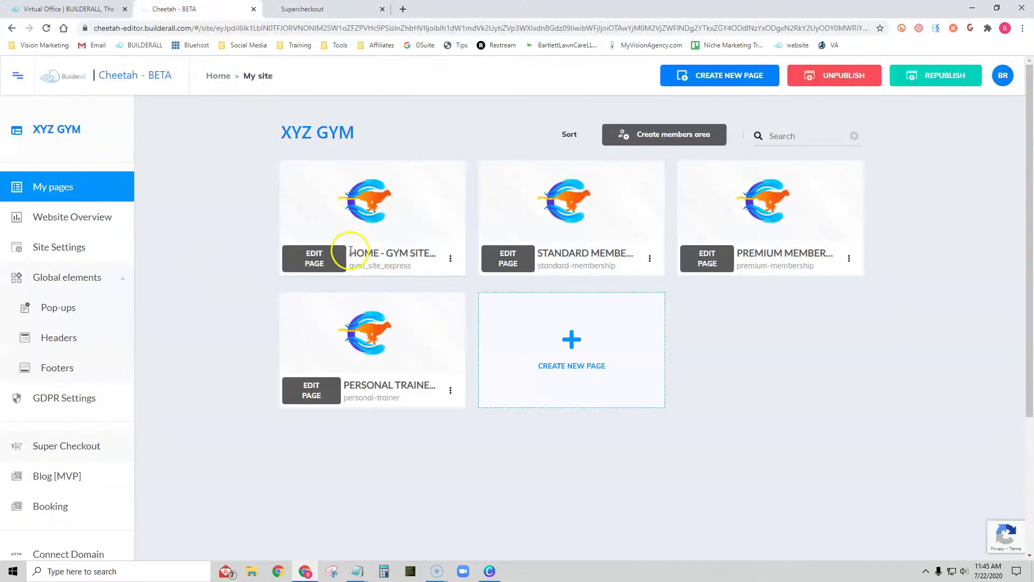
left_click(301, 259)
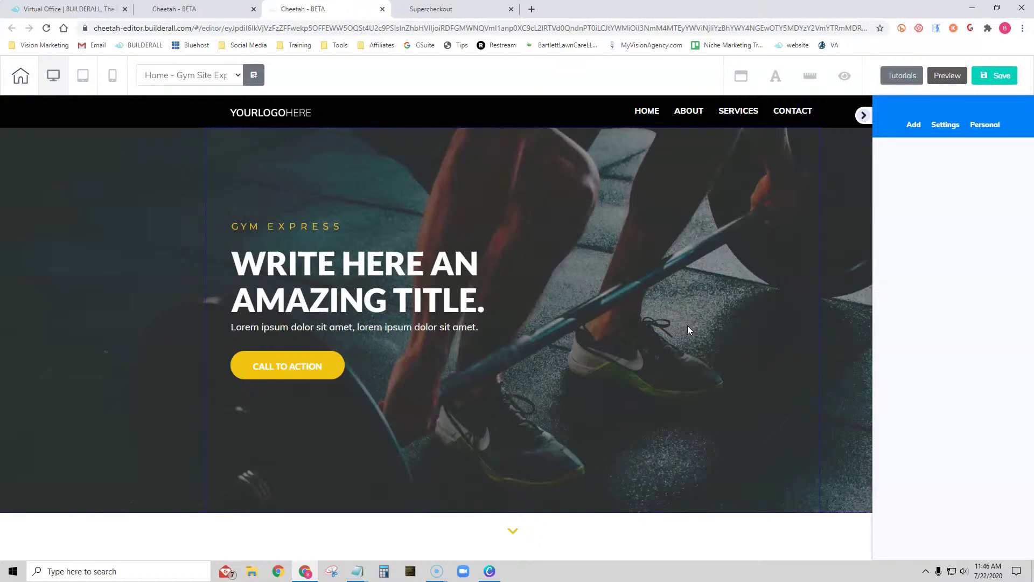
scroll(693, 331, "down", 8)
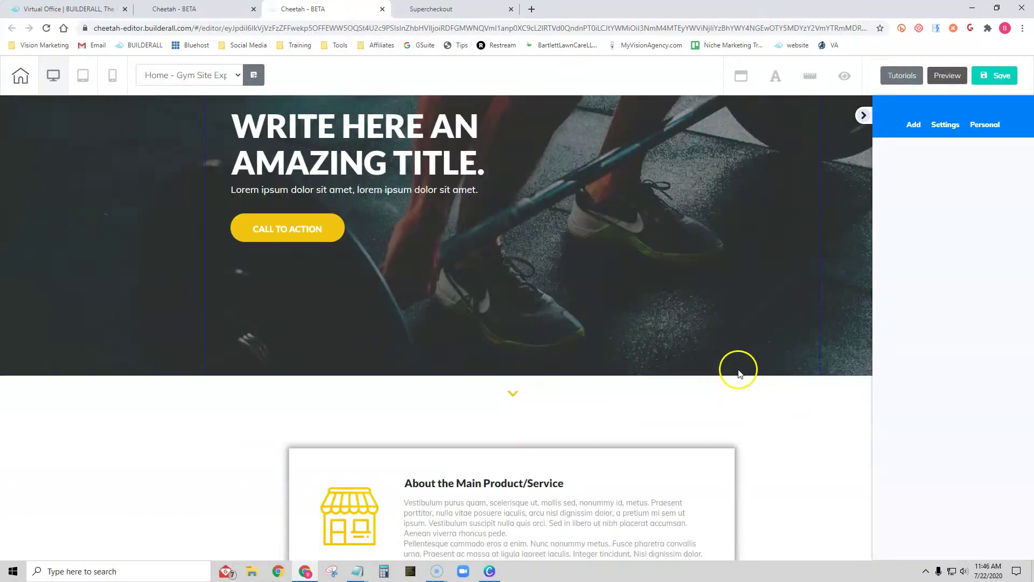
scroll(775, 393, "down", 8)
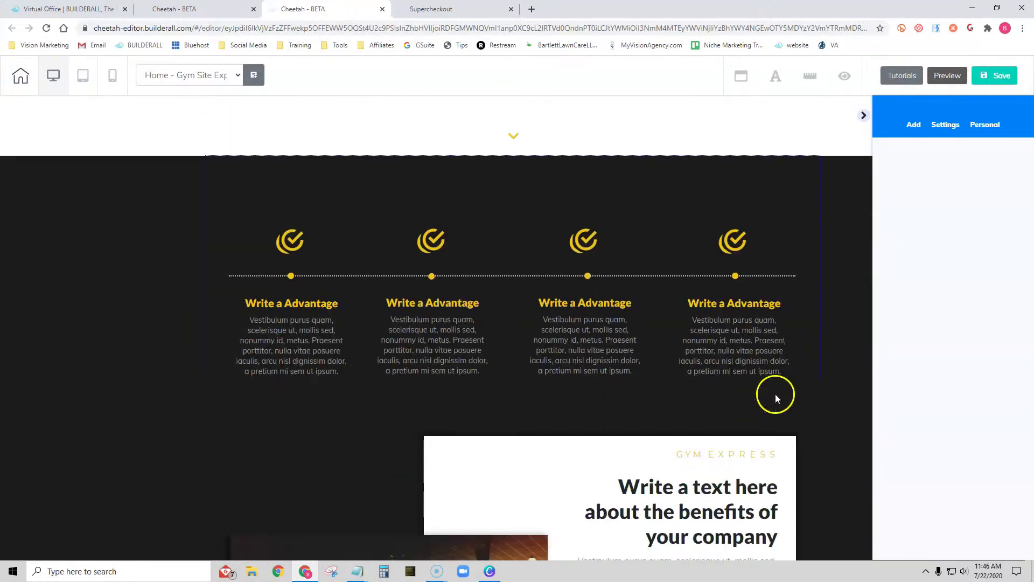
scroll(807, 401, "down", 8)
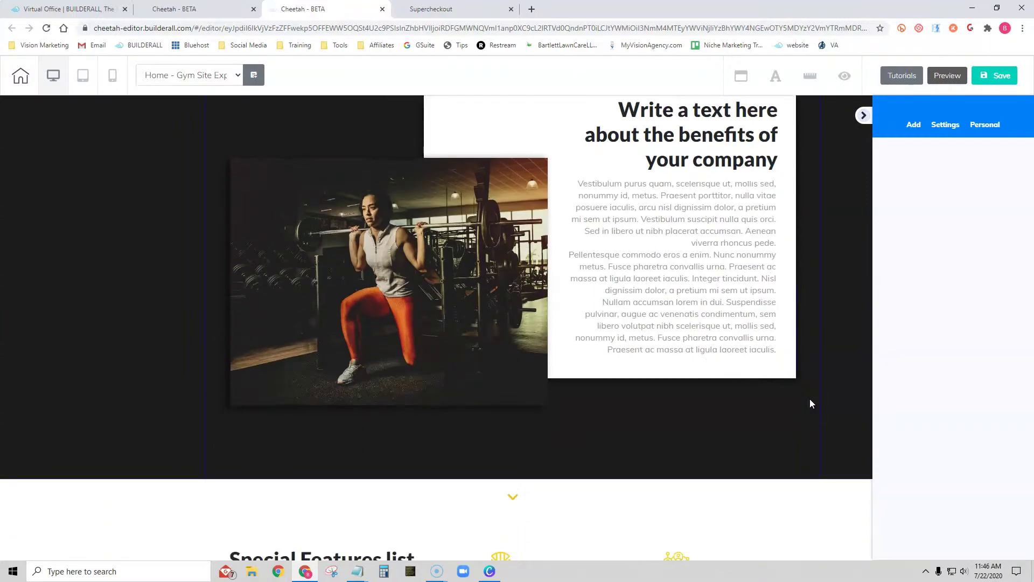
scroll(815, 402, "down", 9)
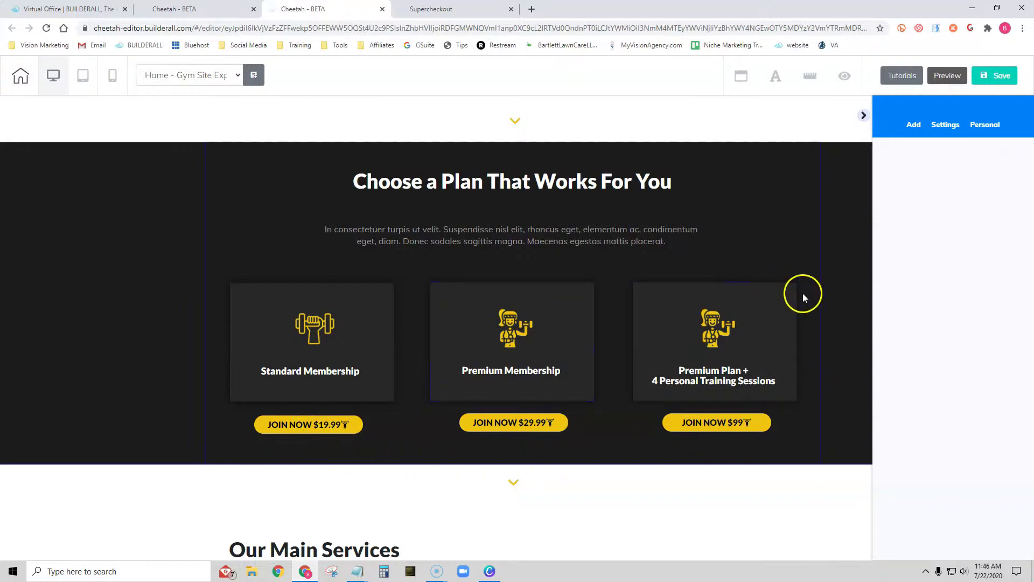
scroll(824, 293, "down", 1)
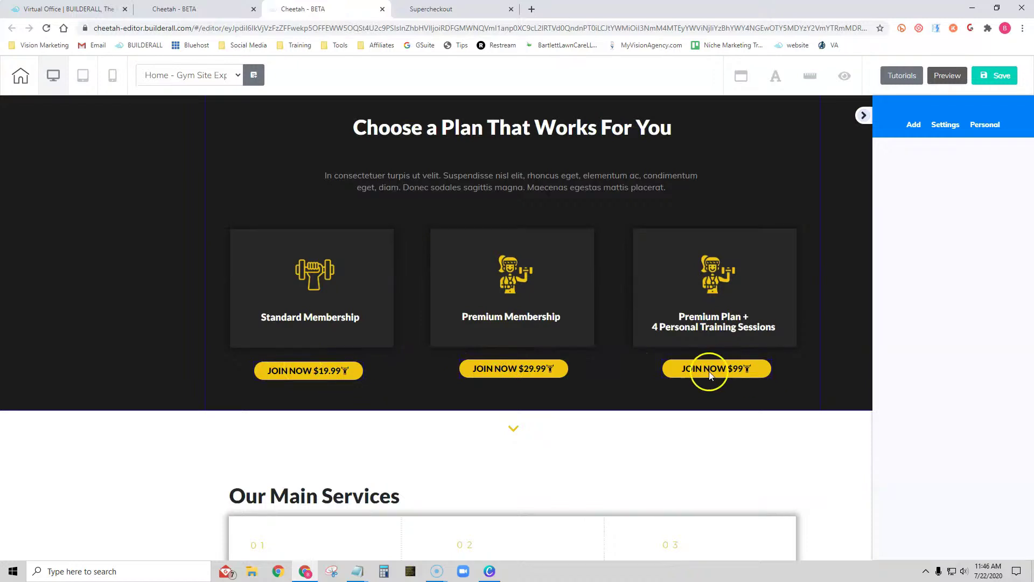
- Link the Standard Membership "JOIN NOW $19.99" button to the Supercheckout product Standard Monthly Gym Membership
left_click(297, 369)
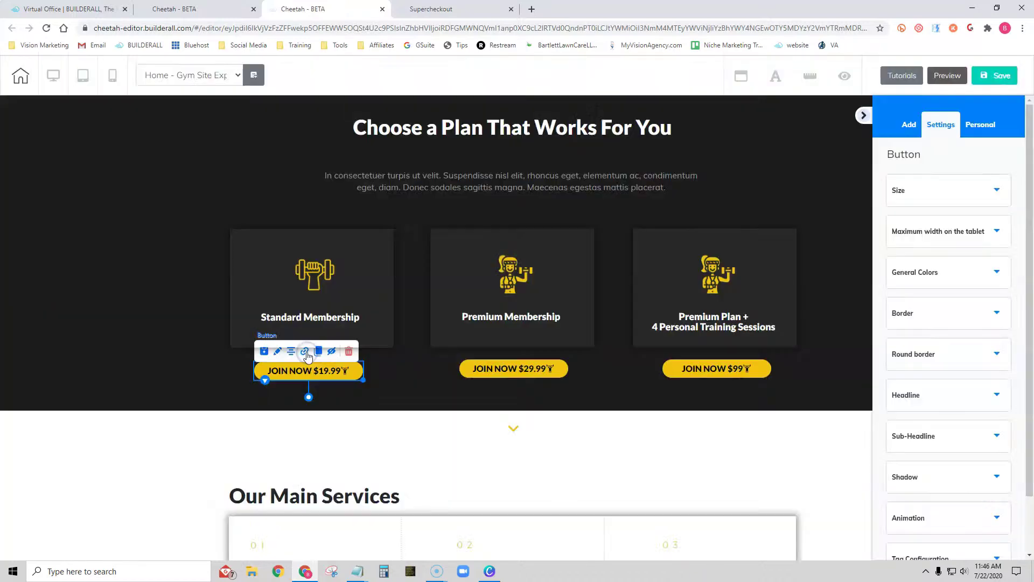
left_click(305, 351)
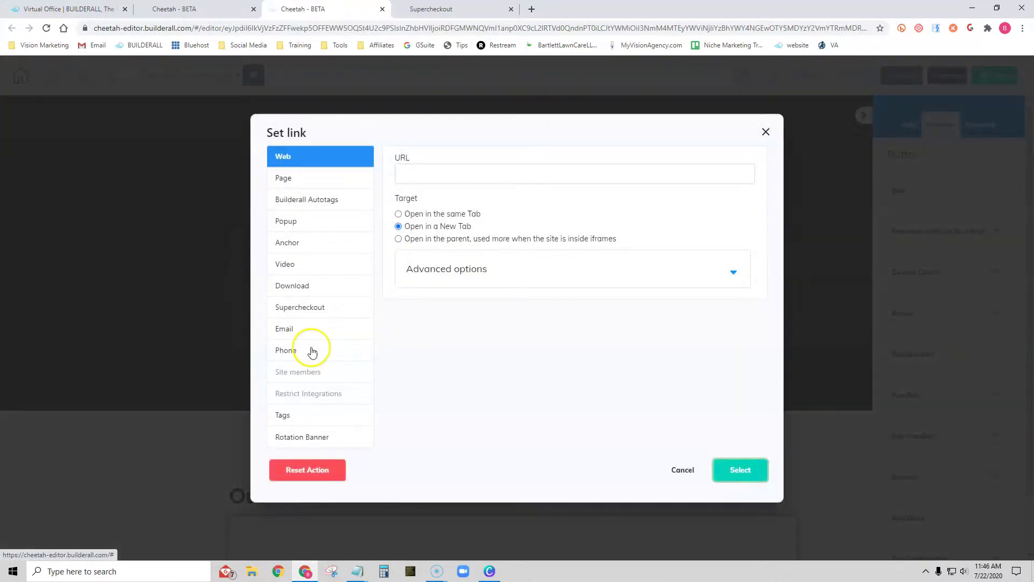
left_click(310, 308)
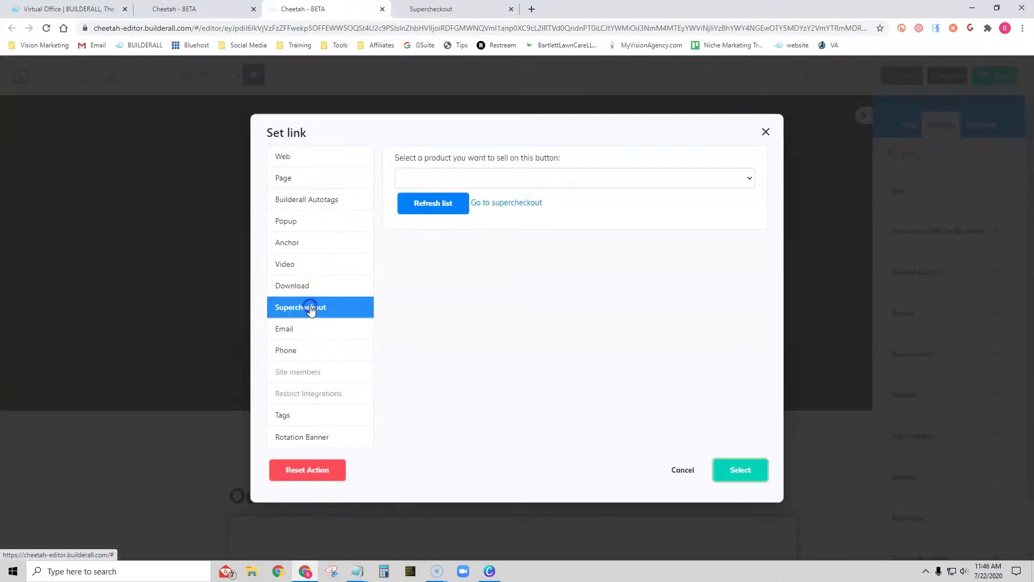
left_click(641, 175)
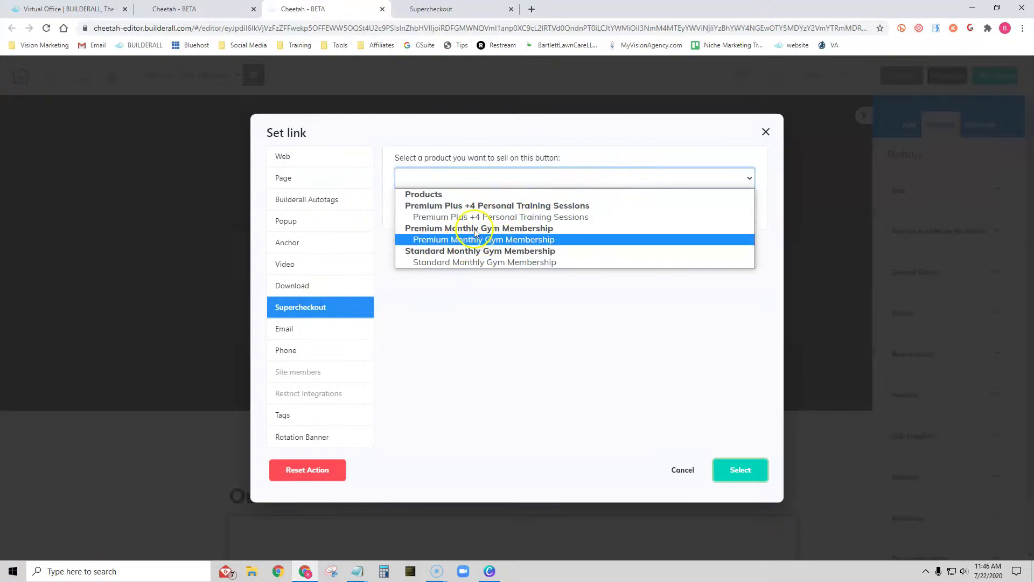
left_click(460, 261)
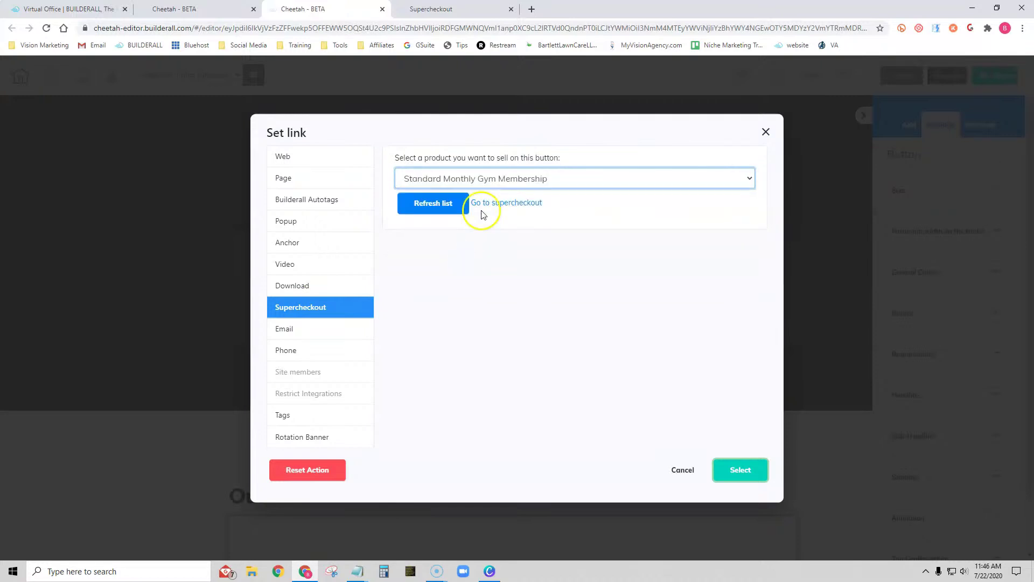
left_click(736, 476)
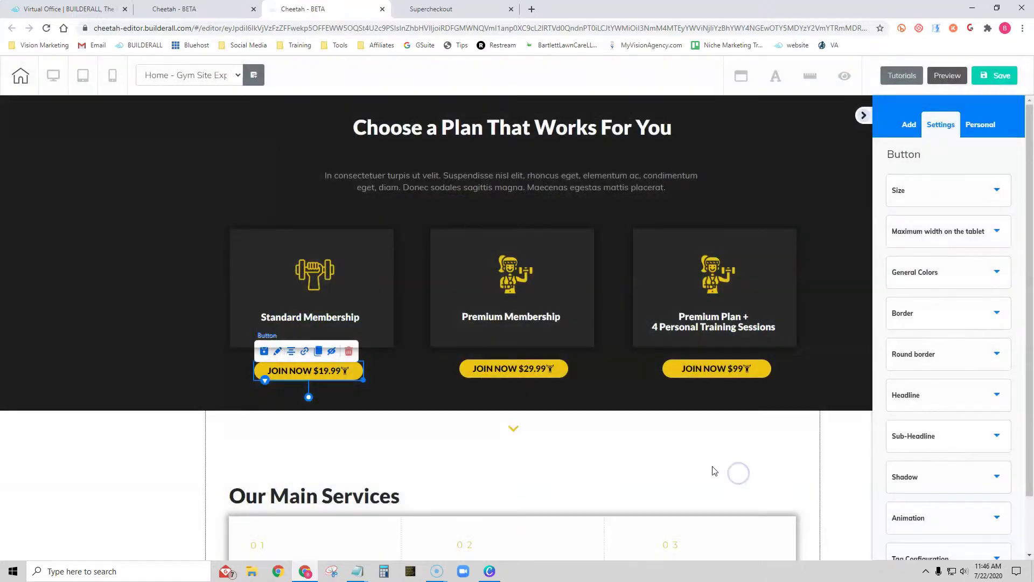
- Link the Premium Membership "JOIN NOW $29.99" button to the Supercheckout product Premium Monthly Gym Membership
left_click(504, 368)
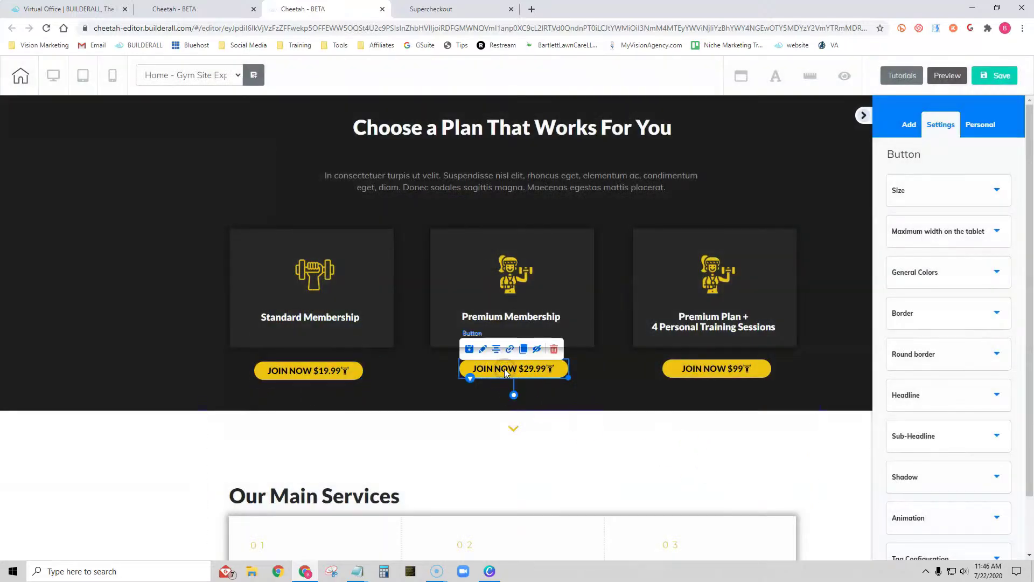
left_click(510, 350)
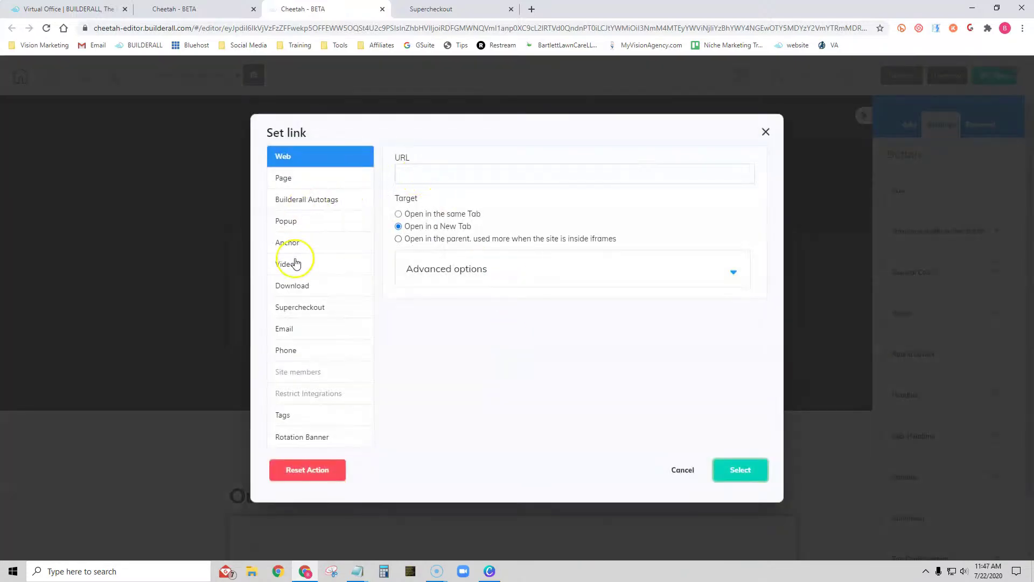
left_click(296, 308)
left_click(605, 173)
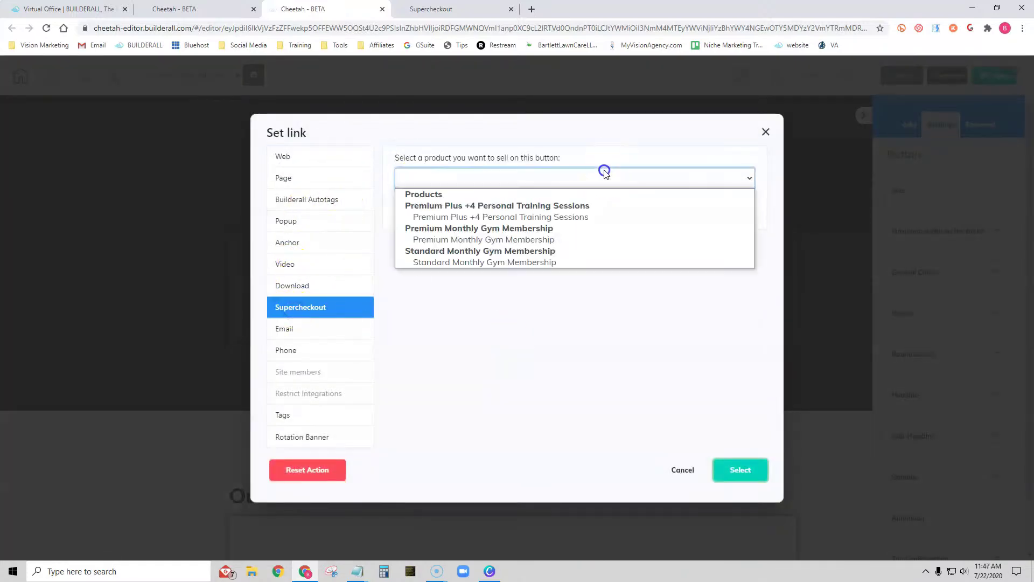
left_click(574, 239)
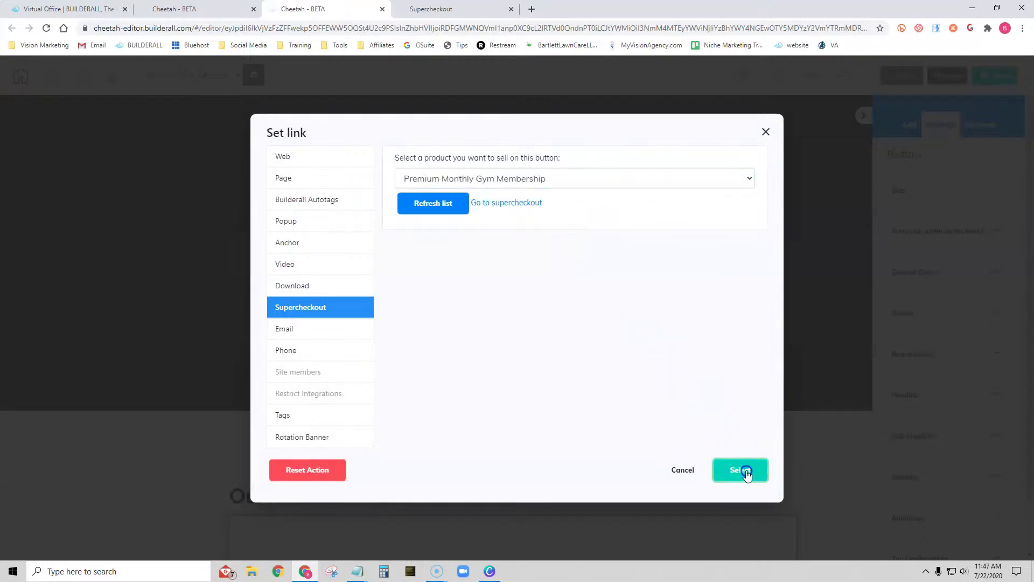
left_click(742, 469)
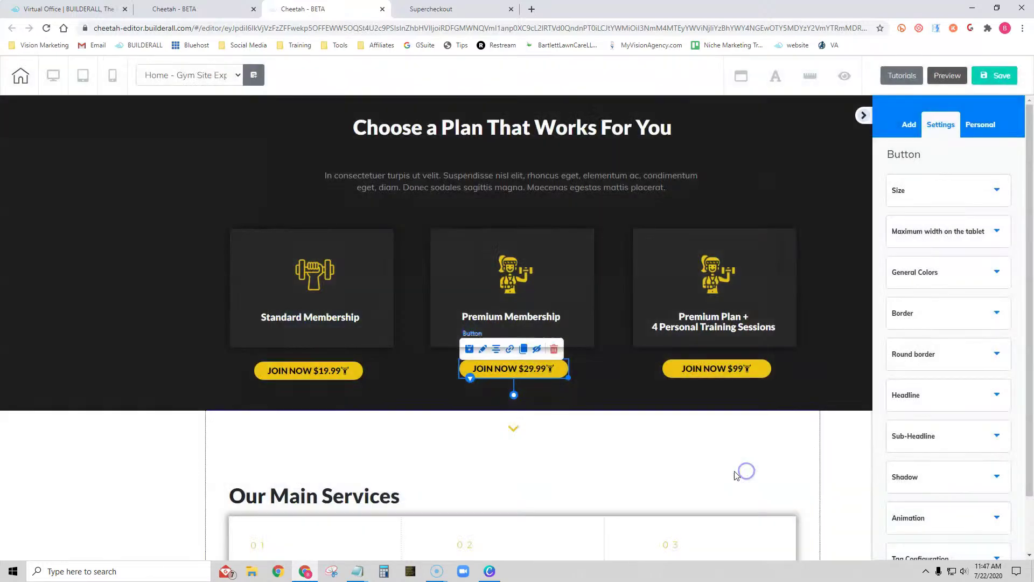
- Link the "JOIN NOW $99" button to the Supercheckout product Premium Plus +4 Personal Training Sessions
left_click(720, 371)
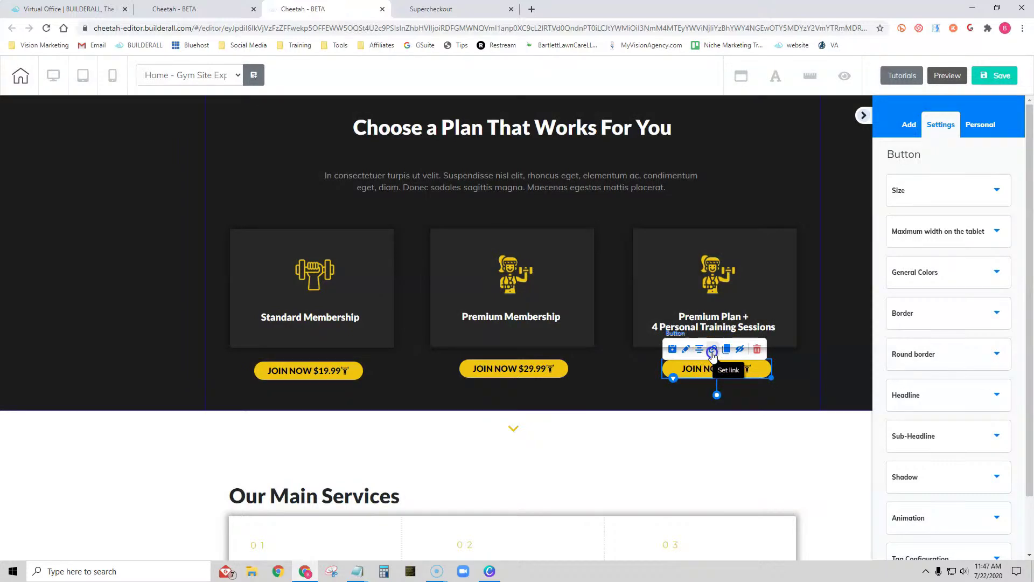
left_click(713, 350)
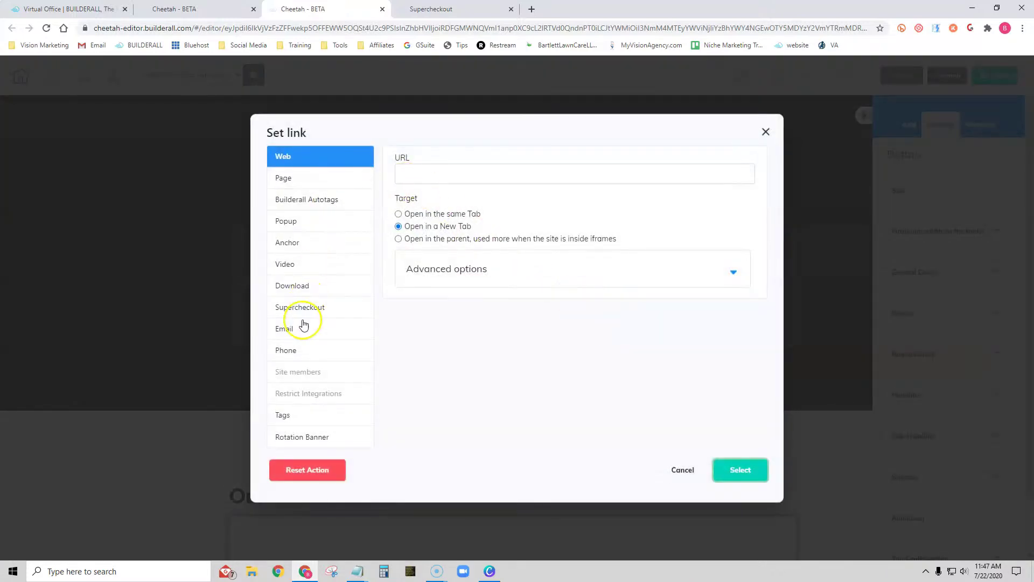
left_click(296, 306)
left_click(556, 172)
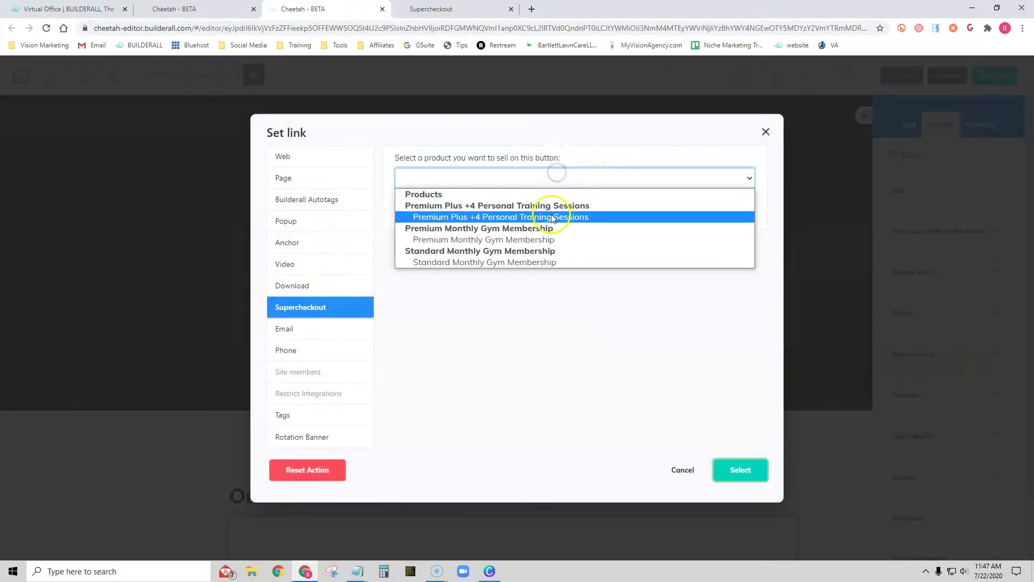
left_click(550, 217)
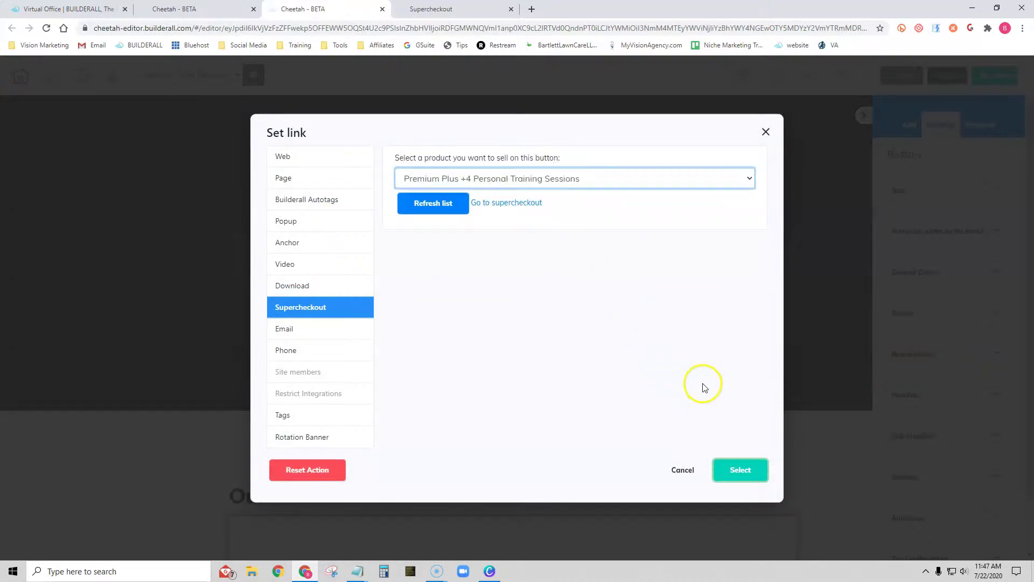
left_click(738, 472)
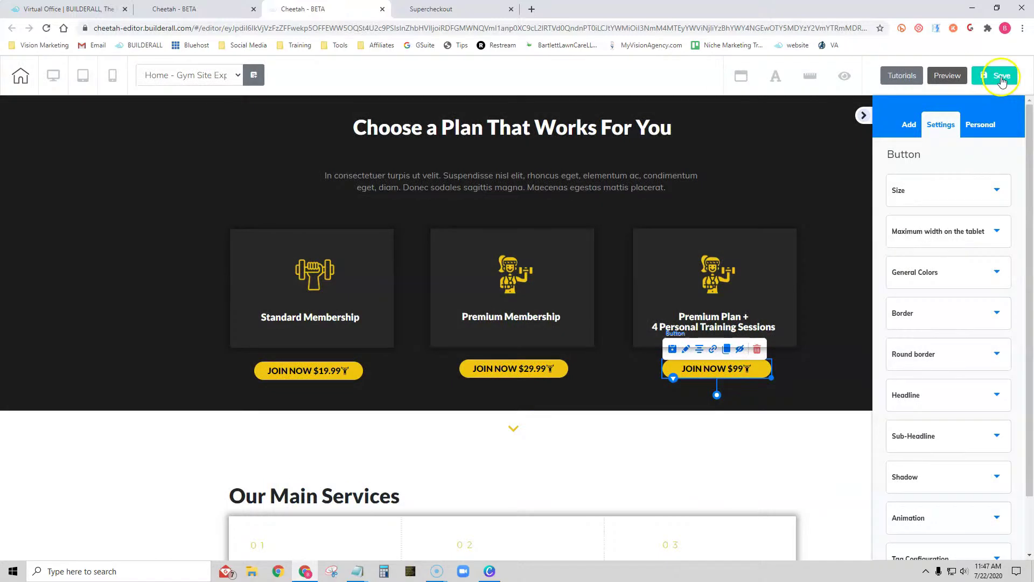
- Save and publish the site, and open the live website at the "Choose a Plan That Works For You" section
left_click(1000, 76)
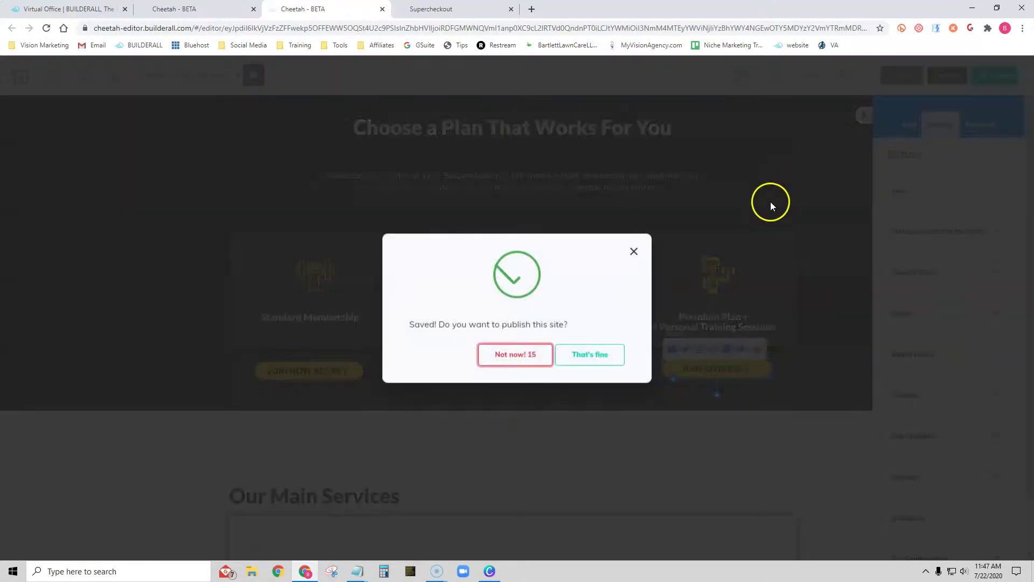
left_click(583, 354)
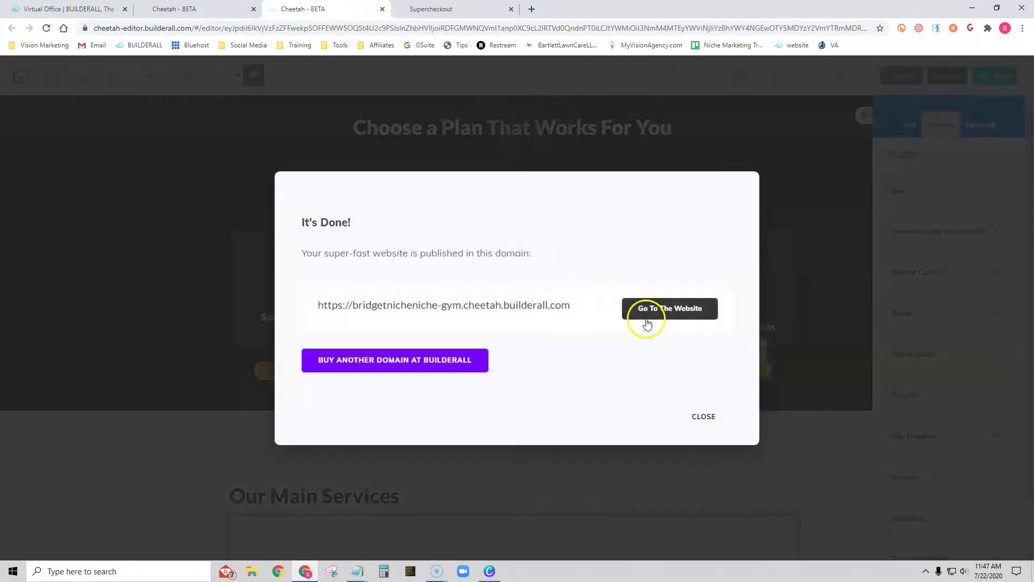
left_click(658, 311)
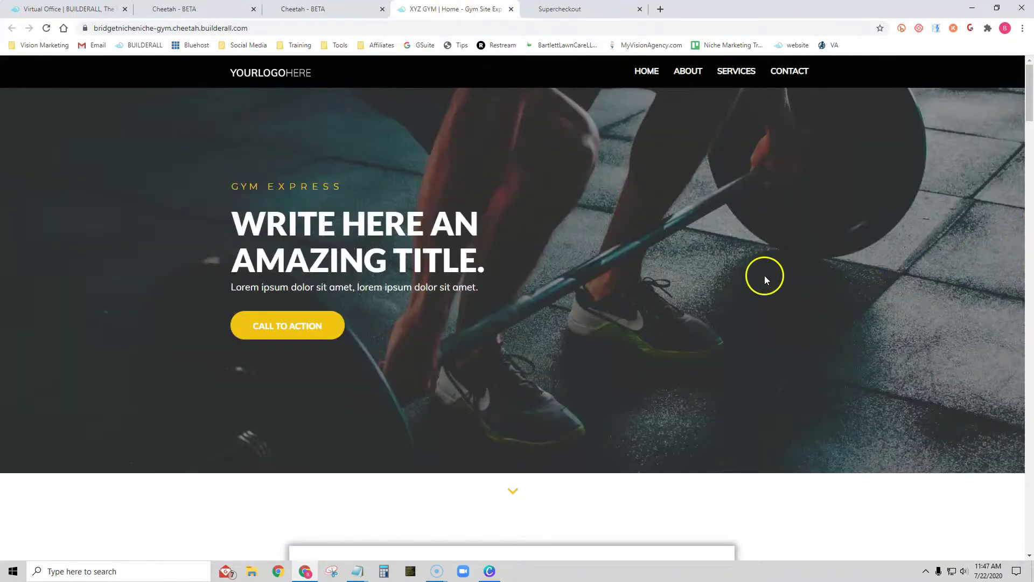
scroll(170, 249, "down", 20)
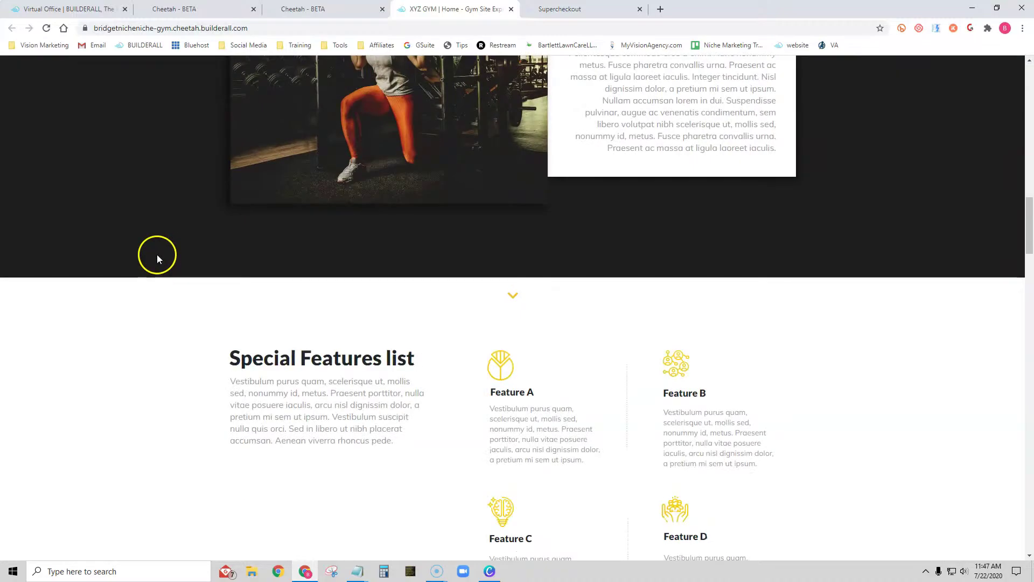
scroll(157, 260, "down", 5)
scroll(157, 260, "up", 3)
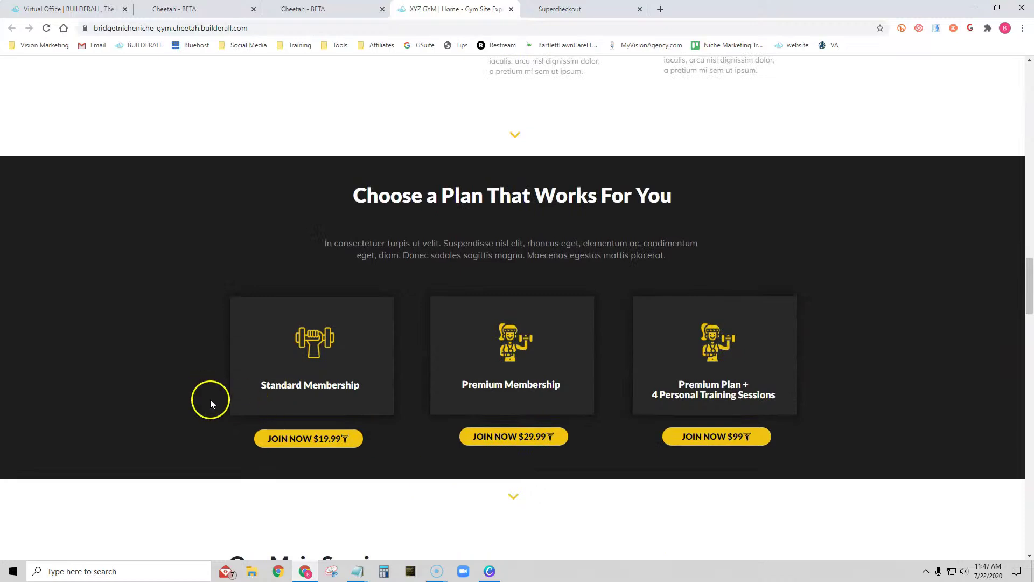
- Follow the live Standard Membership button to its payment page, review the order overview and payment form, and close the checkout
left_click(305, 438)
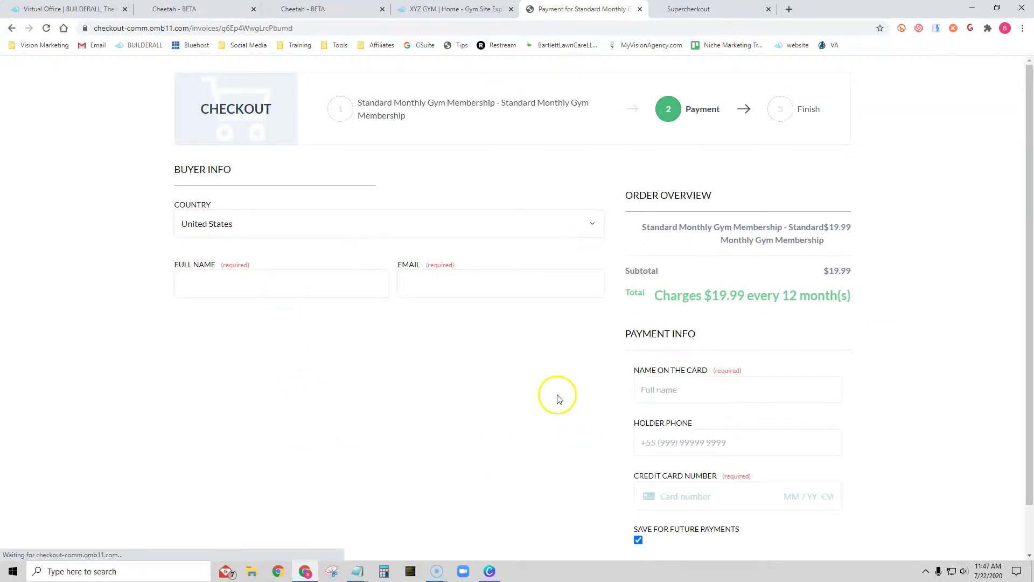
scroll(952, 355, "down", 1)
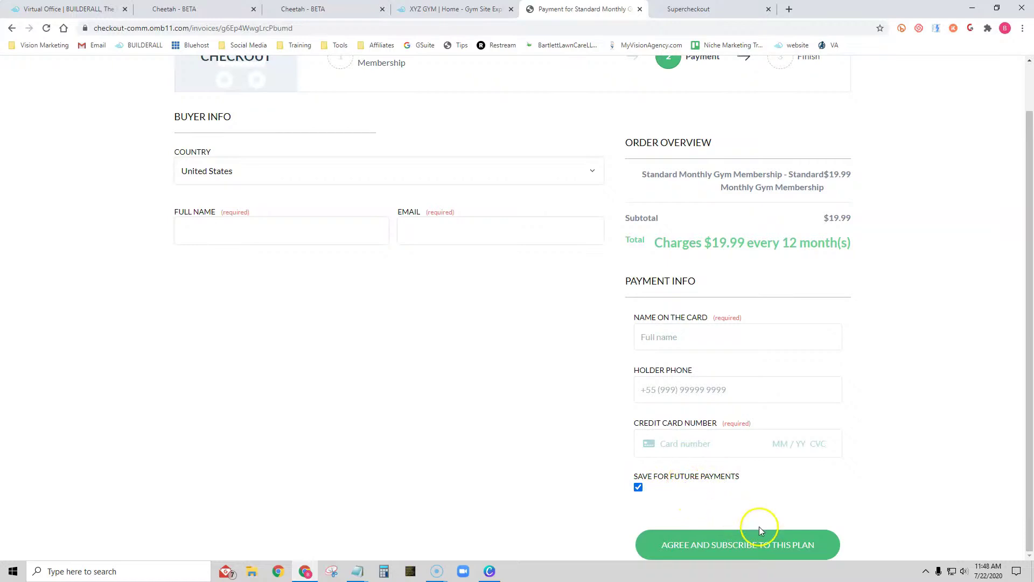
scroll(770, 250, "up", 1)
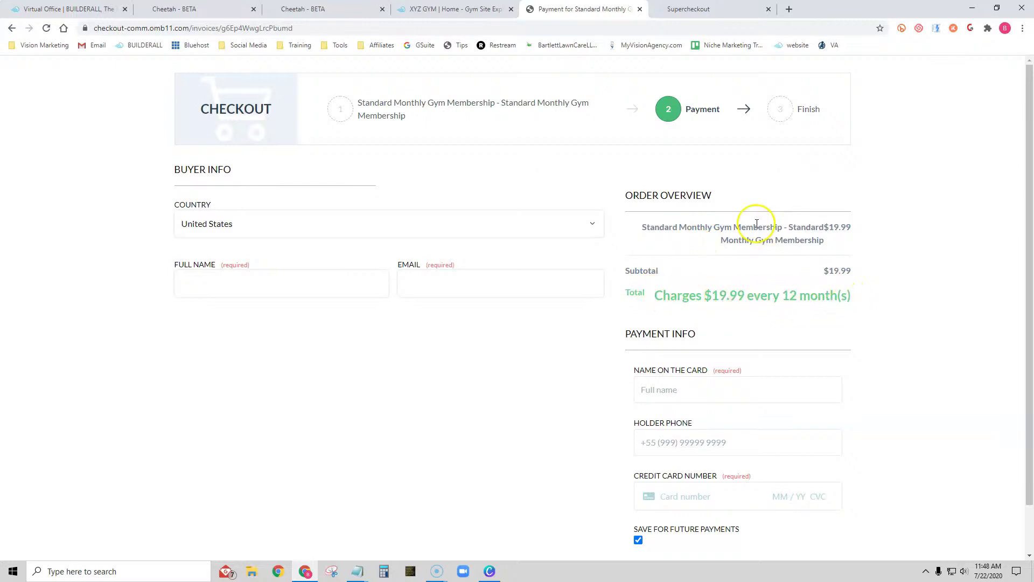
scroll(915, 382, "down", 1)
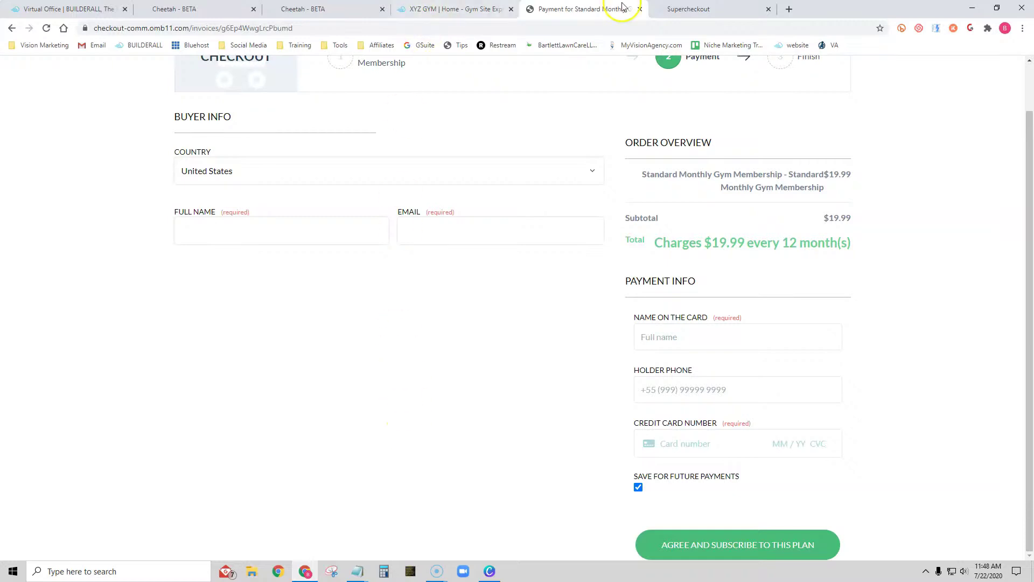
left_click(640, 10)
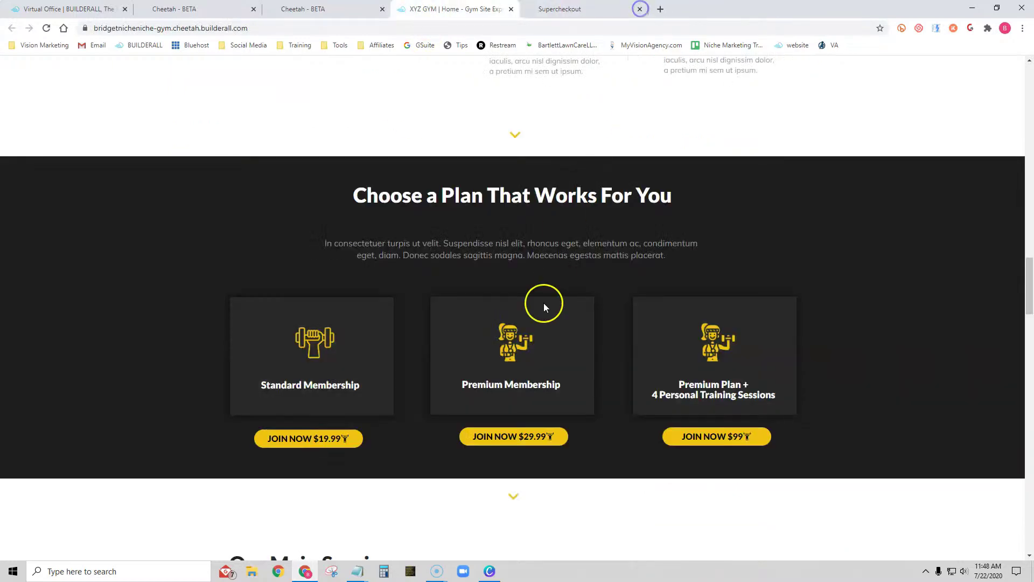
- Follow the live Premium Membership button through to its payment page, review the charges and buyer fields, and close the checkout
left_click(514, 440)
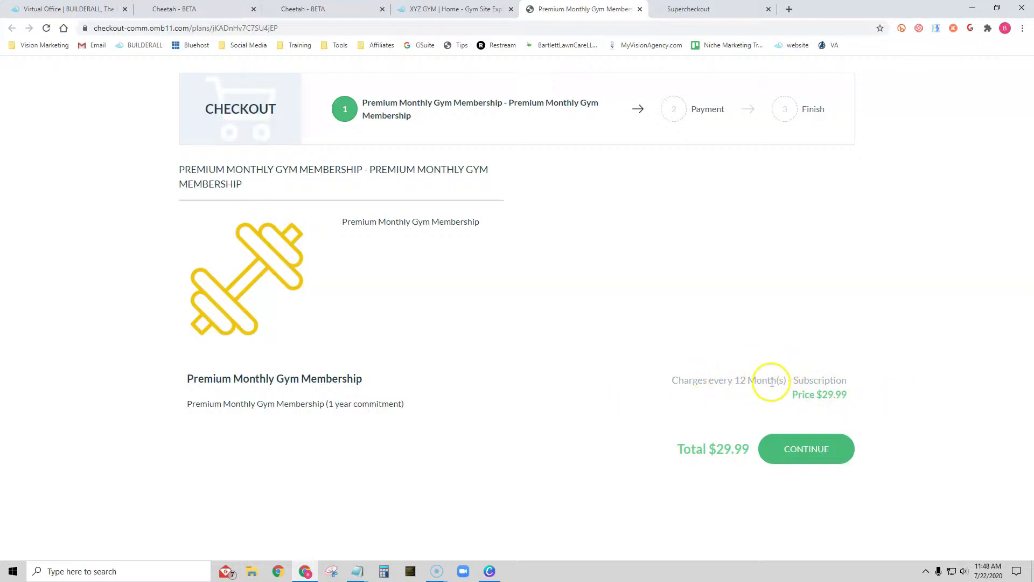
left_click(806, 448)
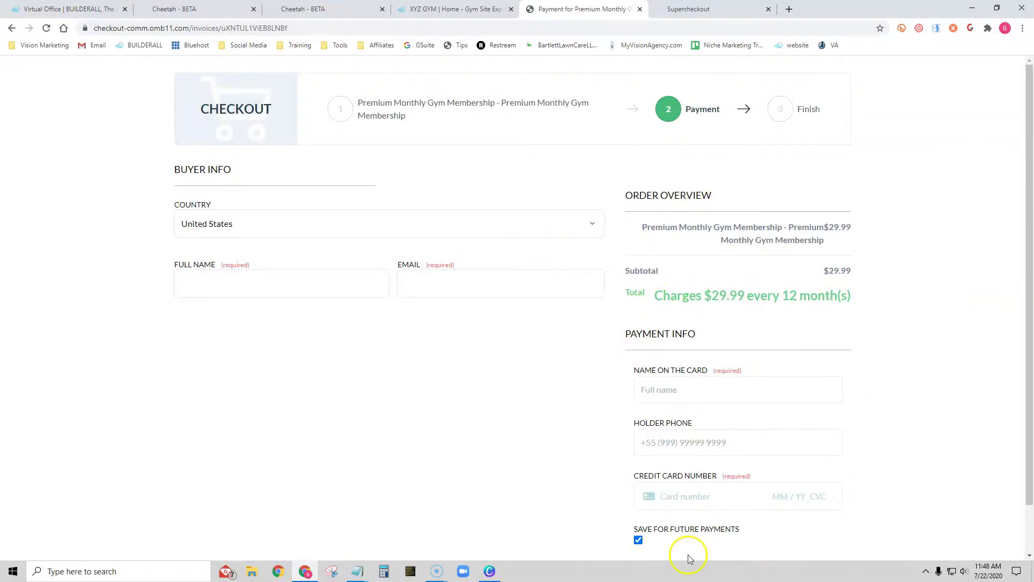
scroll(685, 540, "down", 1)
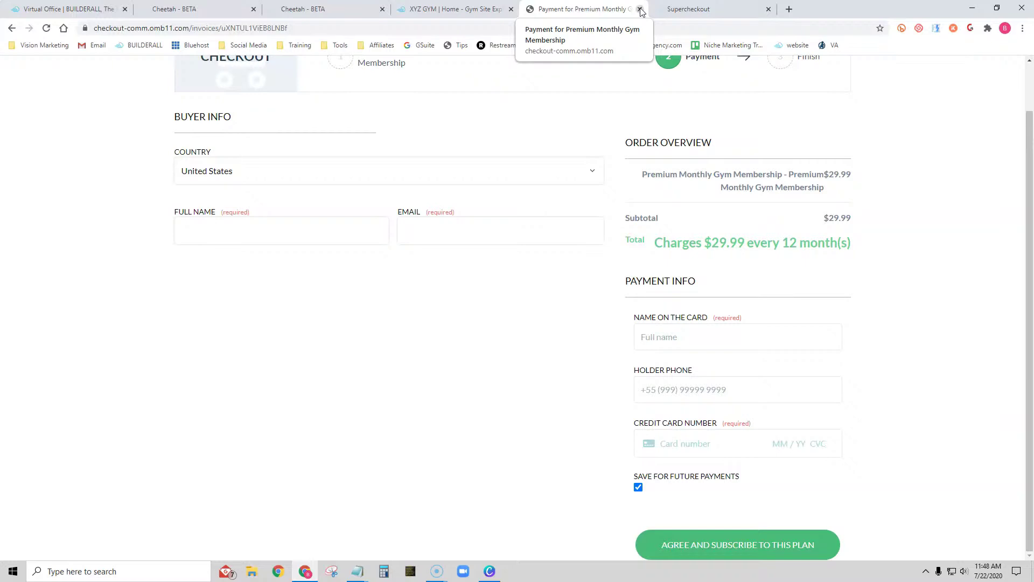
scroll(606, 154, "up", 1)
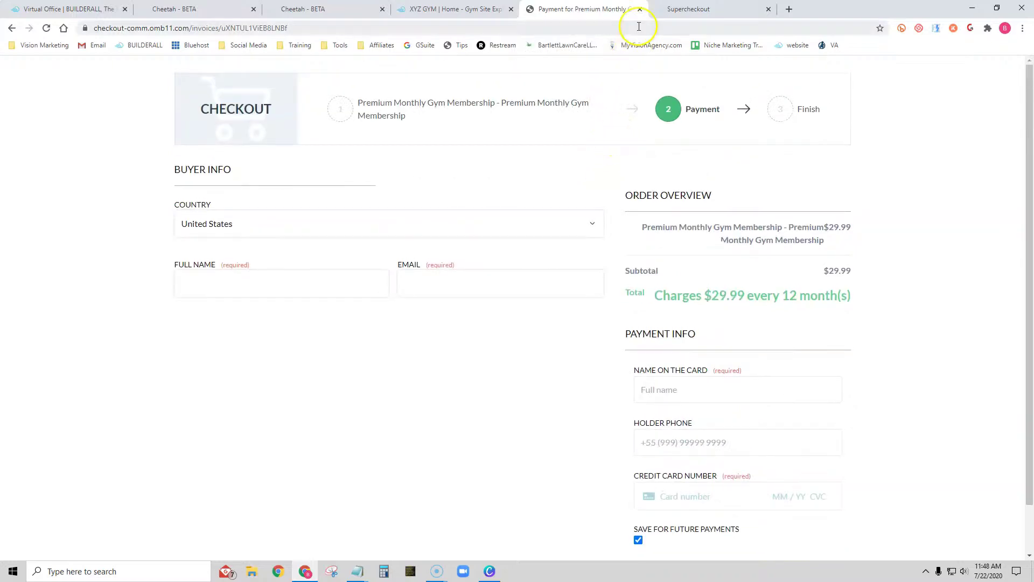
left_click(640, 10)
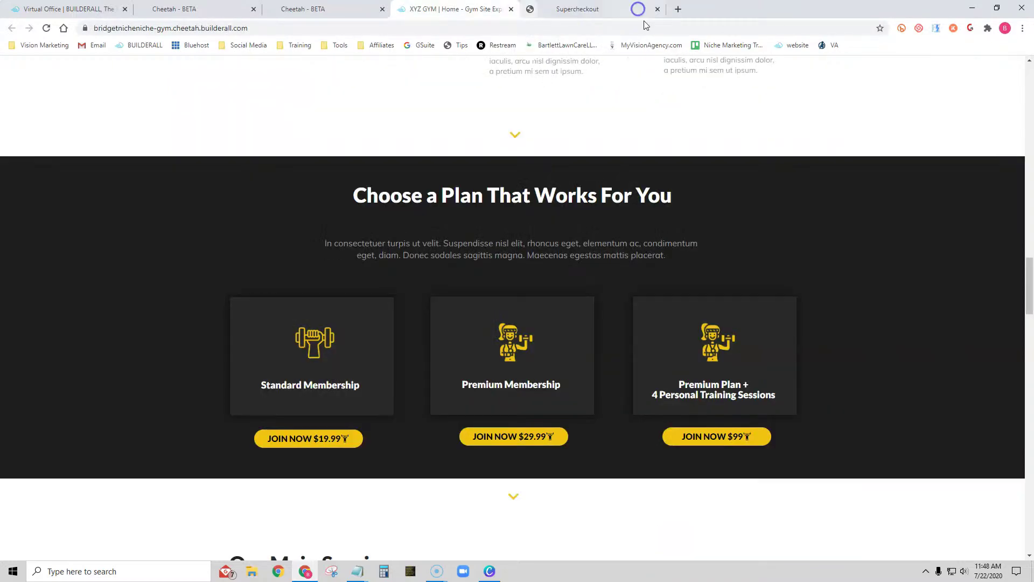
- Follow the live Premium Plan + 4 Personal Training Sessions button through to its payment page and review the order and payment form
left_click(729, 436)
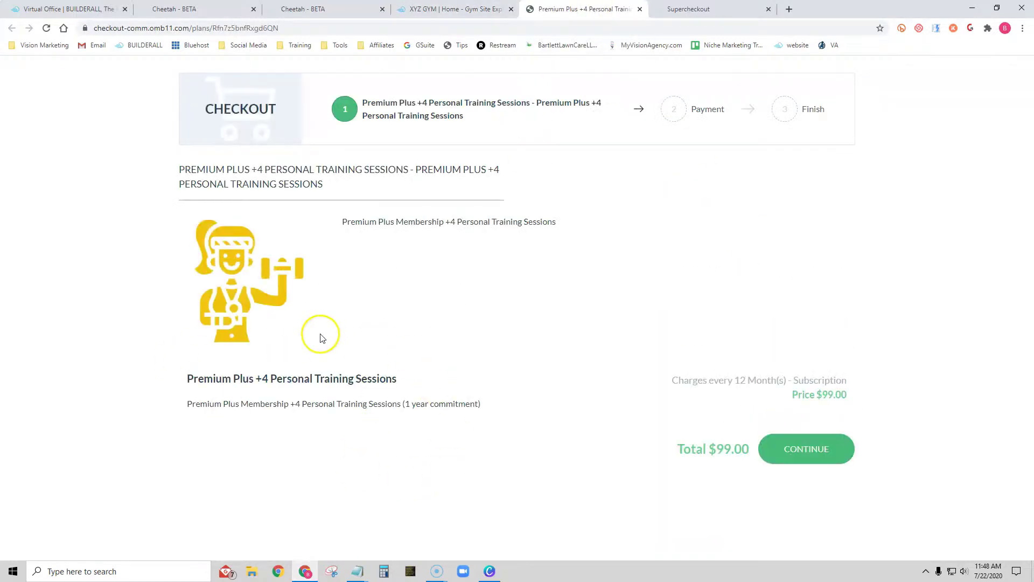
left_click(817, 448)
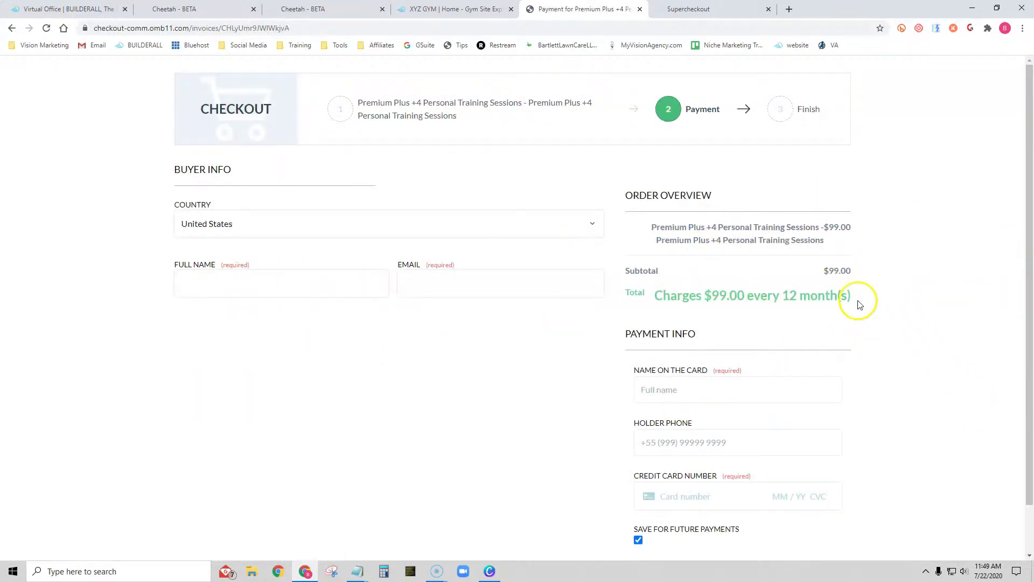
scroll(849, 377, "down", 1)
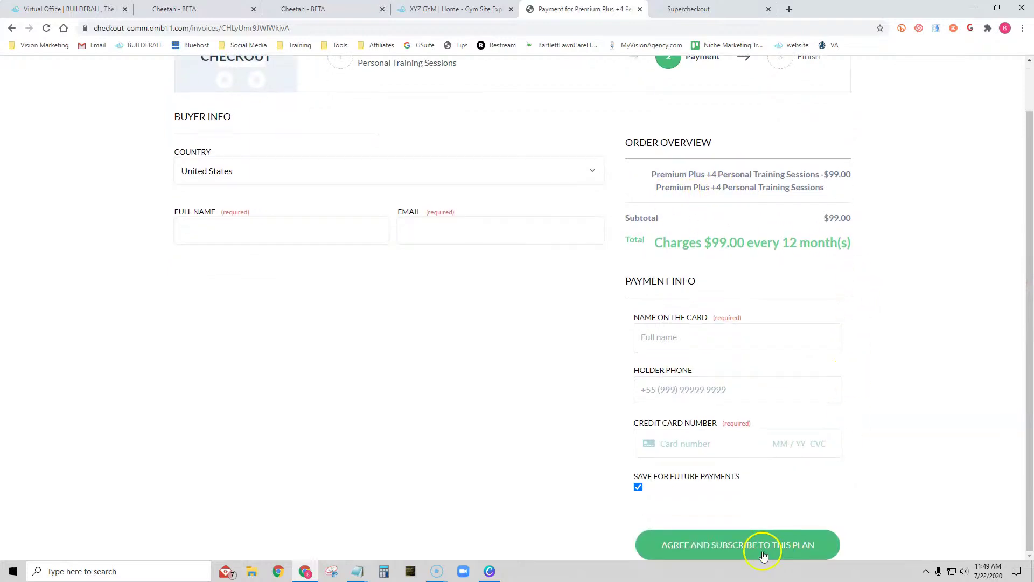